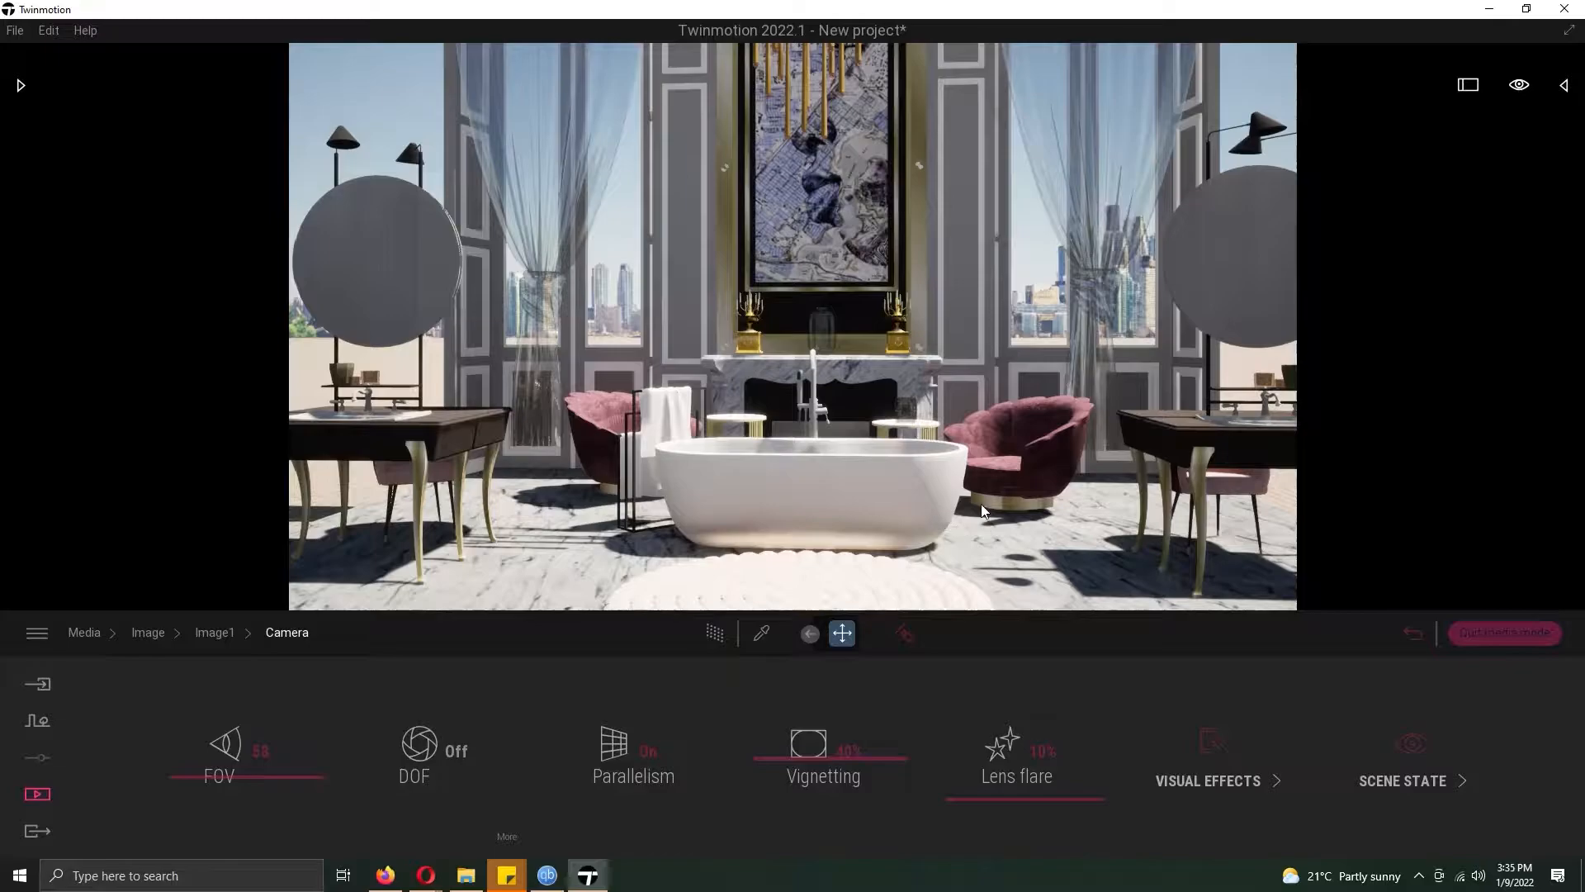
# - Adjust the camera framing of the bathroom, update Image1 with it, and leave media mode
pyautogui.moveTo(983, 492)
pyautogui.keyDown('shift'); pyautogui.mouseDown(button='middle')
pyautogui.moveTo(945, 493)
pyautogui.moveTo(969, 490)
pyautogui.mouseUp(button='middle'); pyautogui.keyUp('shift')
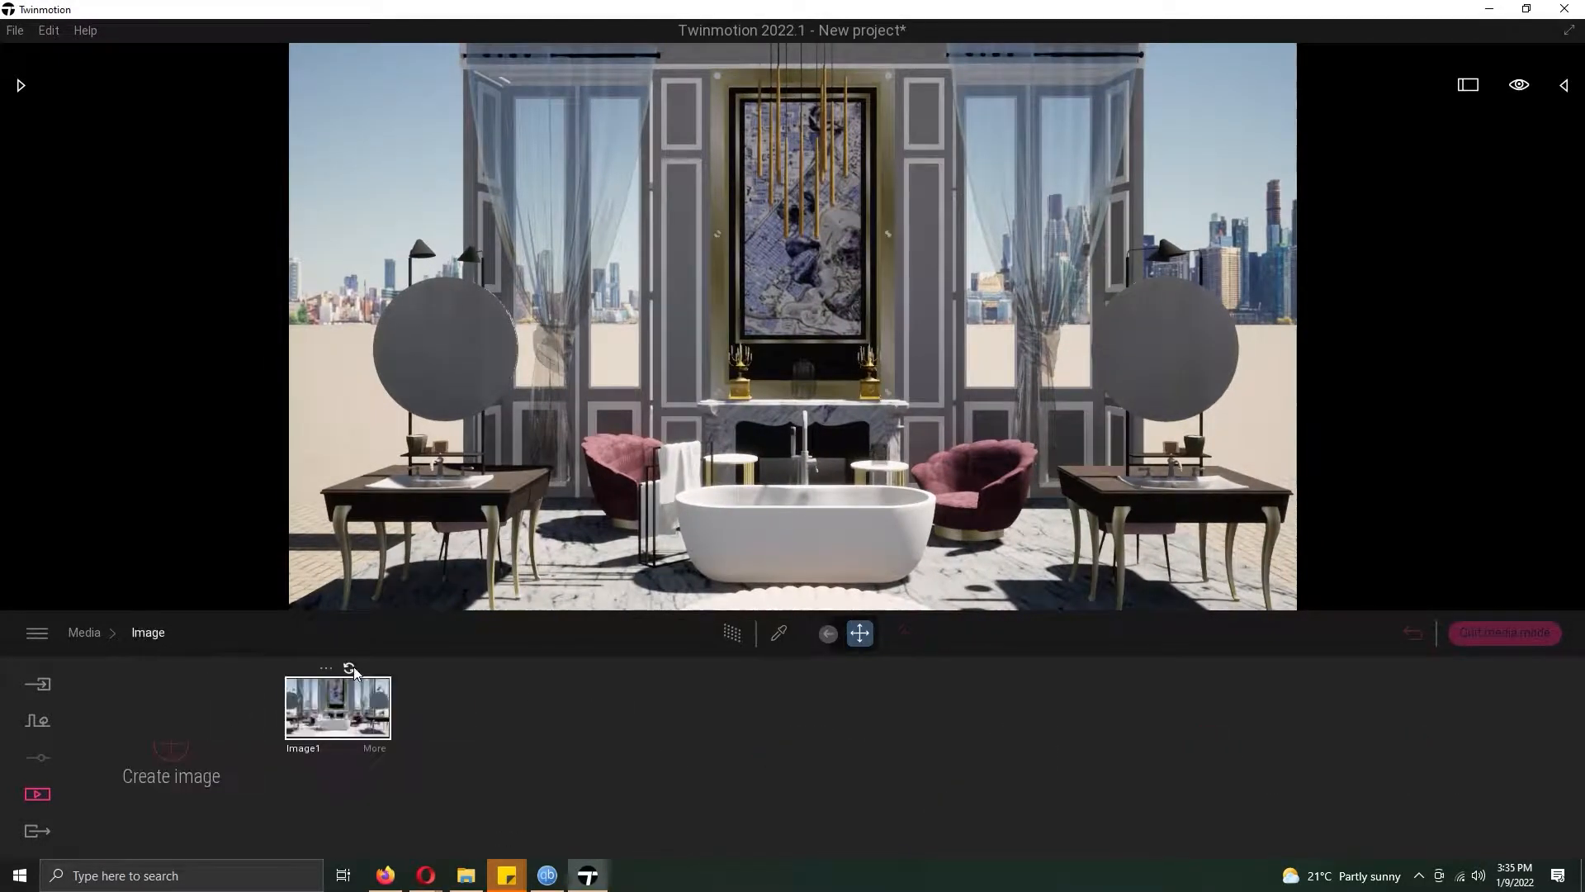
pyautogui.click(350, 668)
pyautogui.click(1505, 632)
# - Apply the Mahogany 04 G wood material to the vanity tables and darken its color to a deep brown
pyautogui.scroll(5, 793, 413)
pyautogui.keyDown('shift'); pyautogui.moveTo(710, 396); pyautogui.dragTo(925, 446, button='middle'); pyautogui.keyUp('shift')
pyautogui.click(20, 85)
pyautogui.click(83, 202)
pyautogui.click(284, 267)
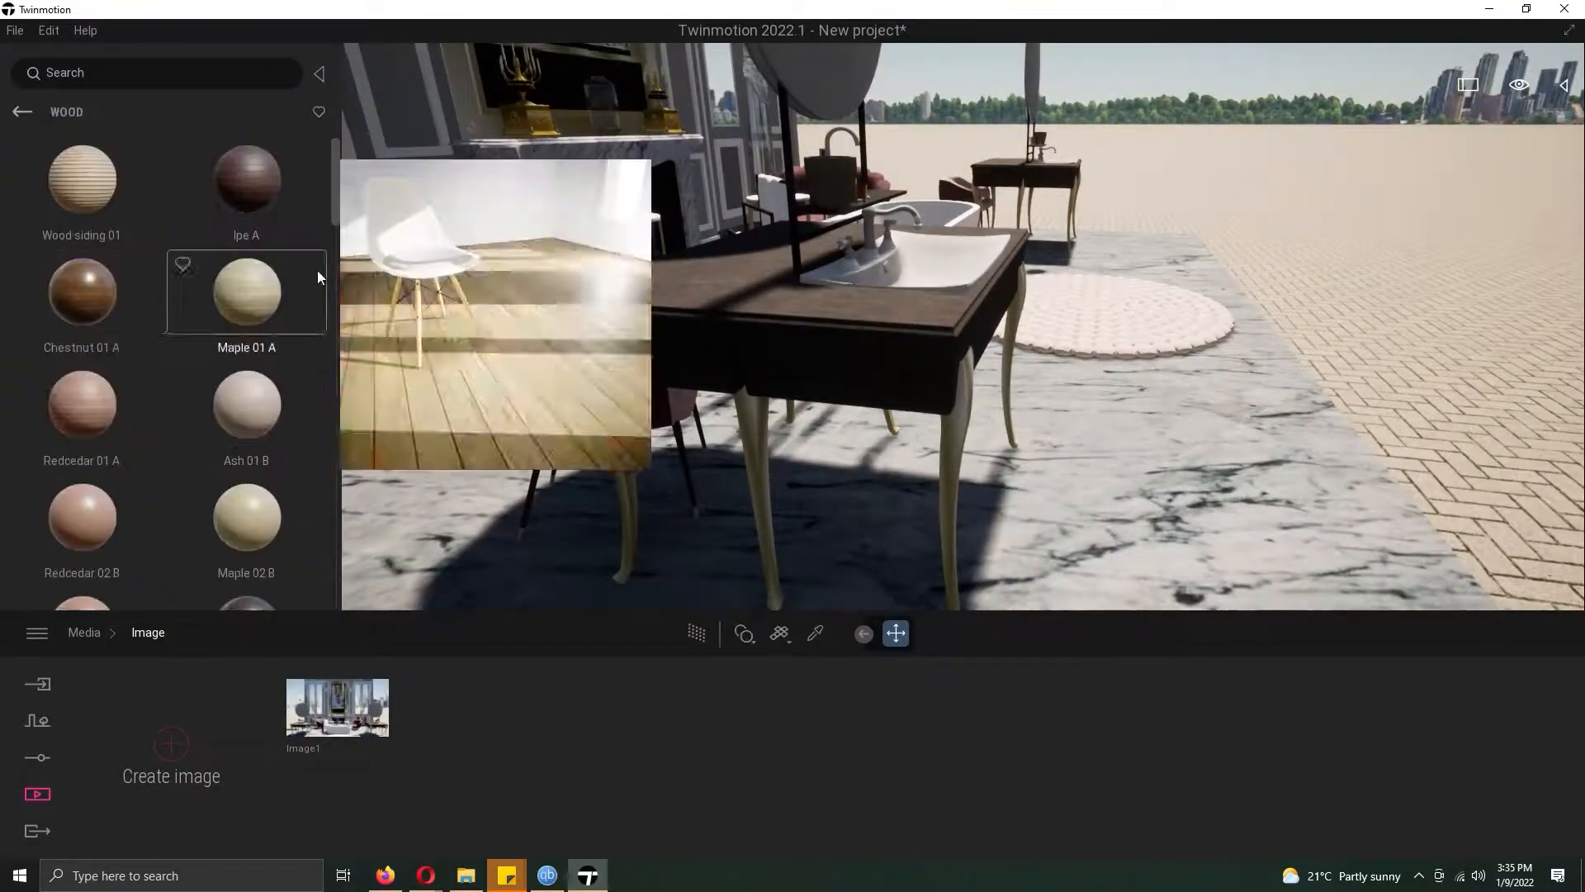
pyautogui.scroll(-10, 259, 423)
pyautogui.moveTo(329, 350); pyautogui.dragTo(327, 458)
pyautogui.scroll(1, 259, 235)
pyautogui.moveTo(85, 299); pyautogui.dragTo(734, 310)
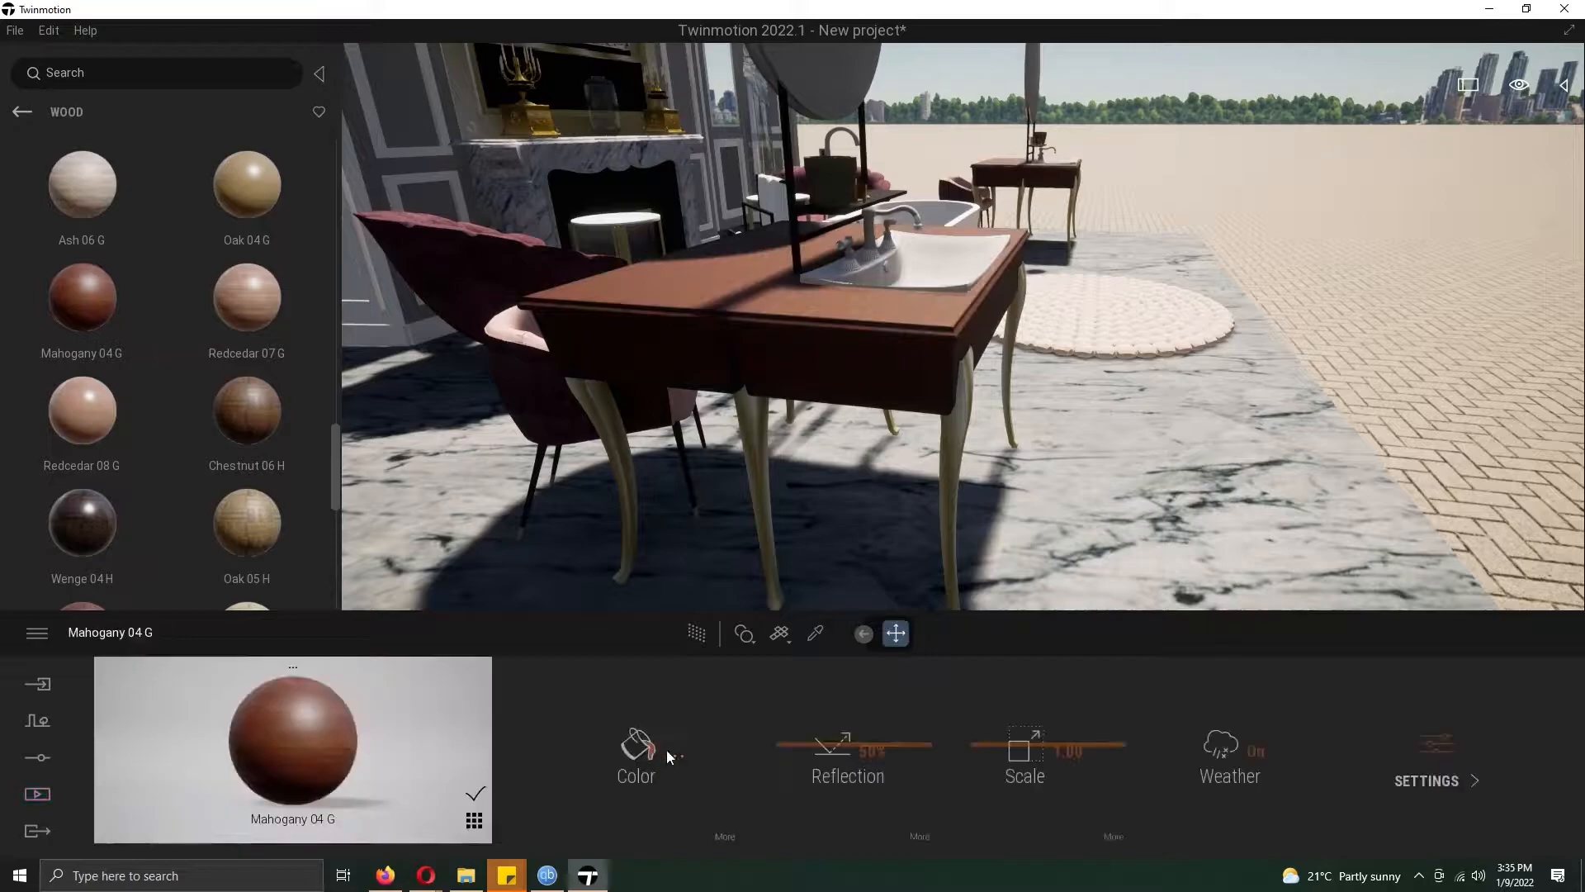
pyautogui.click(669, 756)
pyautogui.click(381, 564)
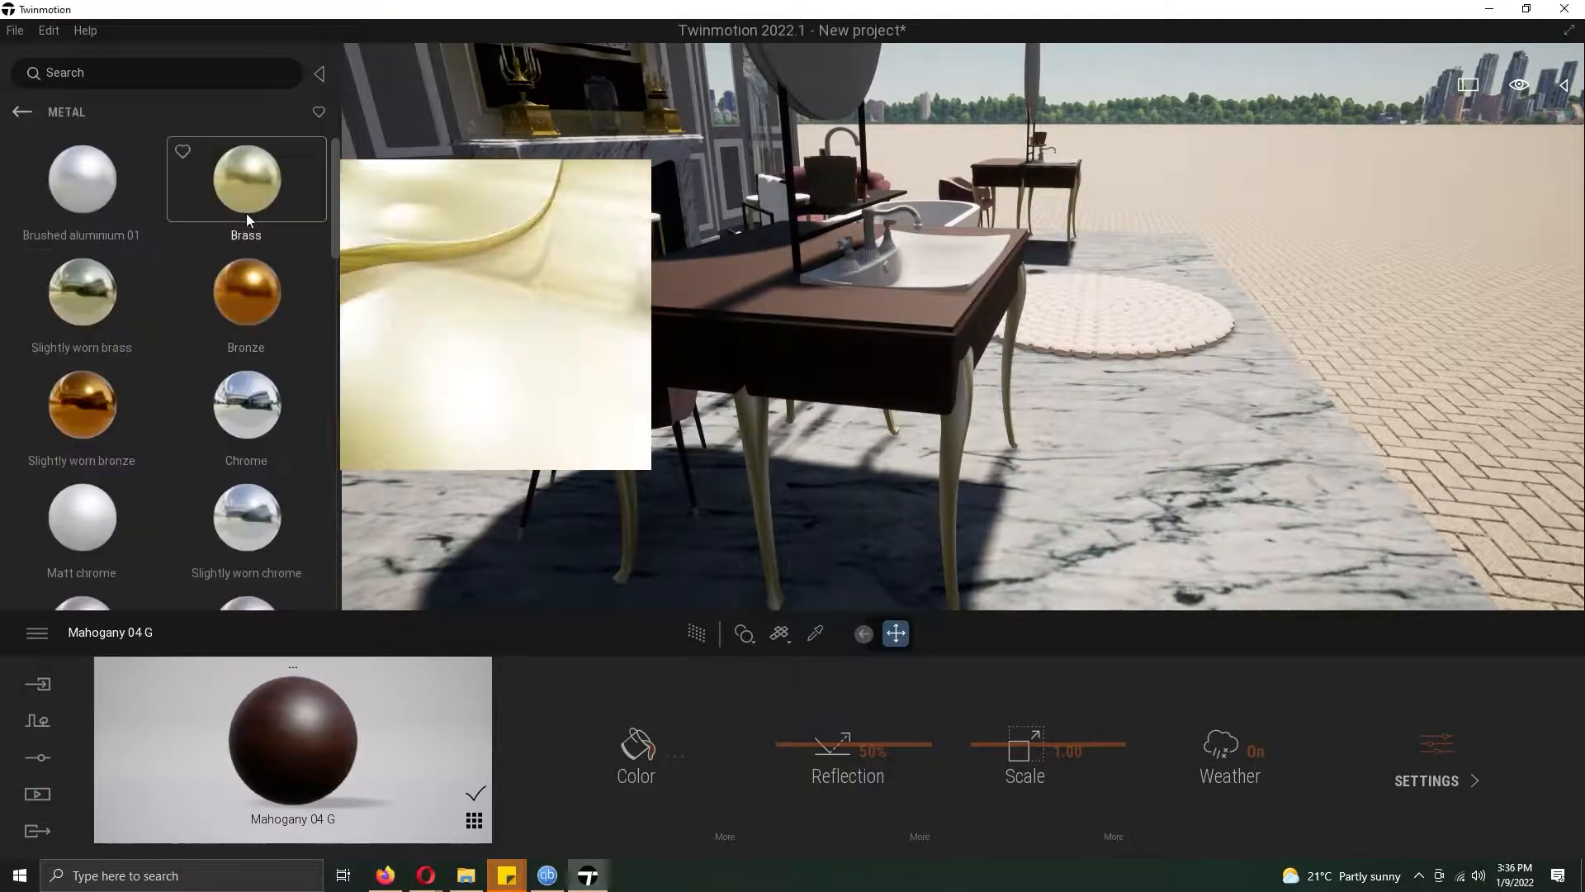
# - Apply Corten steel 01 to the frame around the wall artwork and Brass to the metal accents
pyautogui.moveTo(335, 227)
pyautogui.mouseDown()
pyautogui.moveTo(335, 257)
pyautogui.moveTo(616, 434)
pyautogui.moveTo(256, 462)
pyautogui.moveTo(615, 450)
pyautogui.mouseUp()
pyautogui.moveTo(615, 450); pyautogui.dragTo(884, 403, button='right')
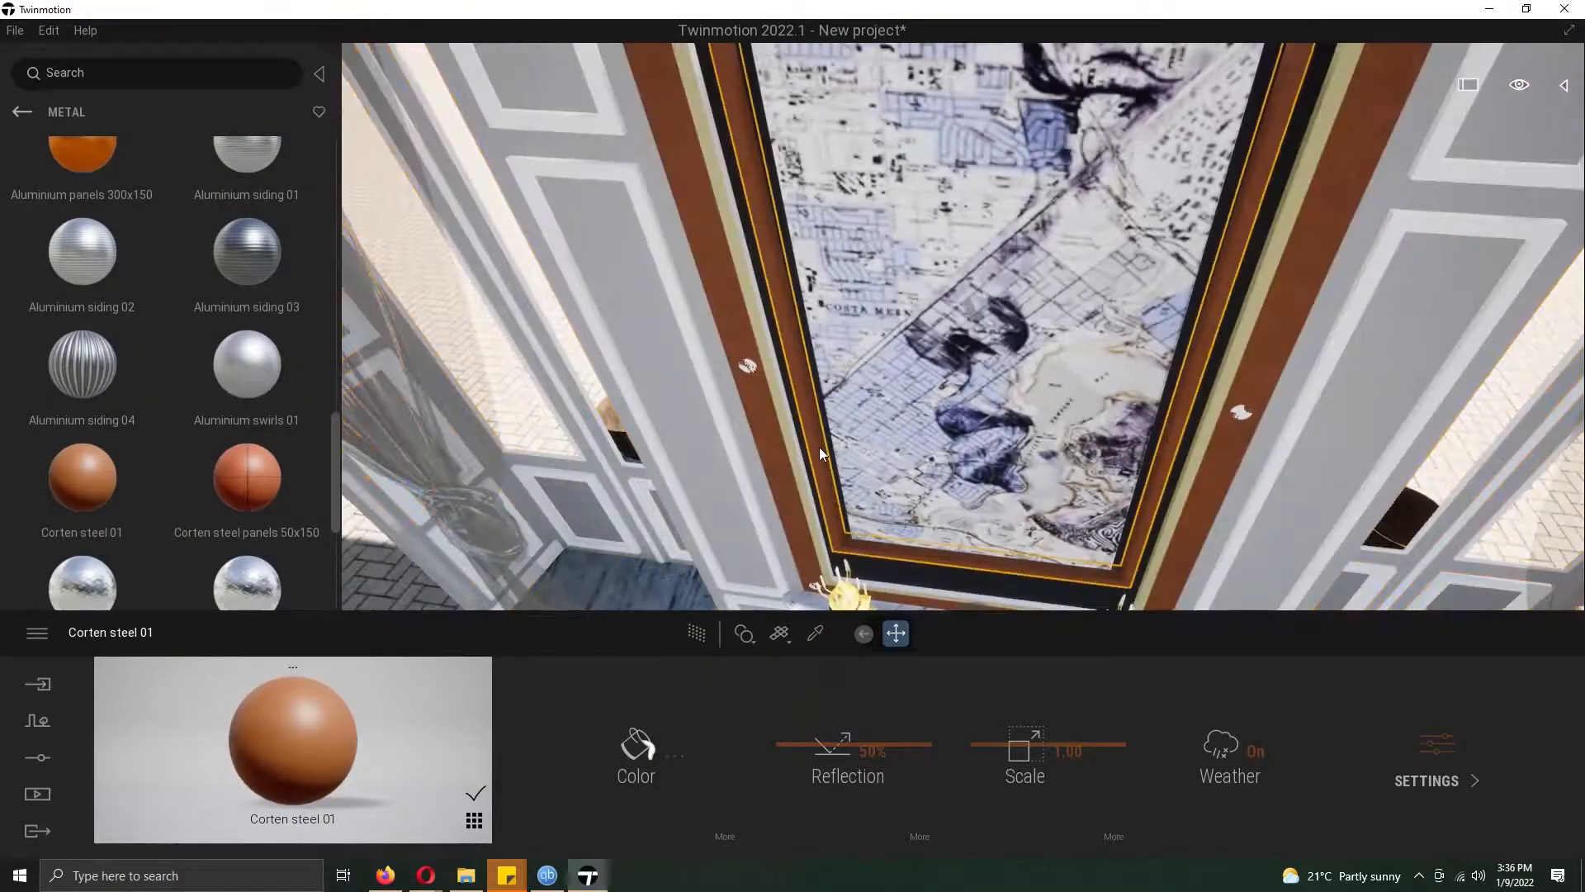
pyautogui.scroll(10, 124, 389)
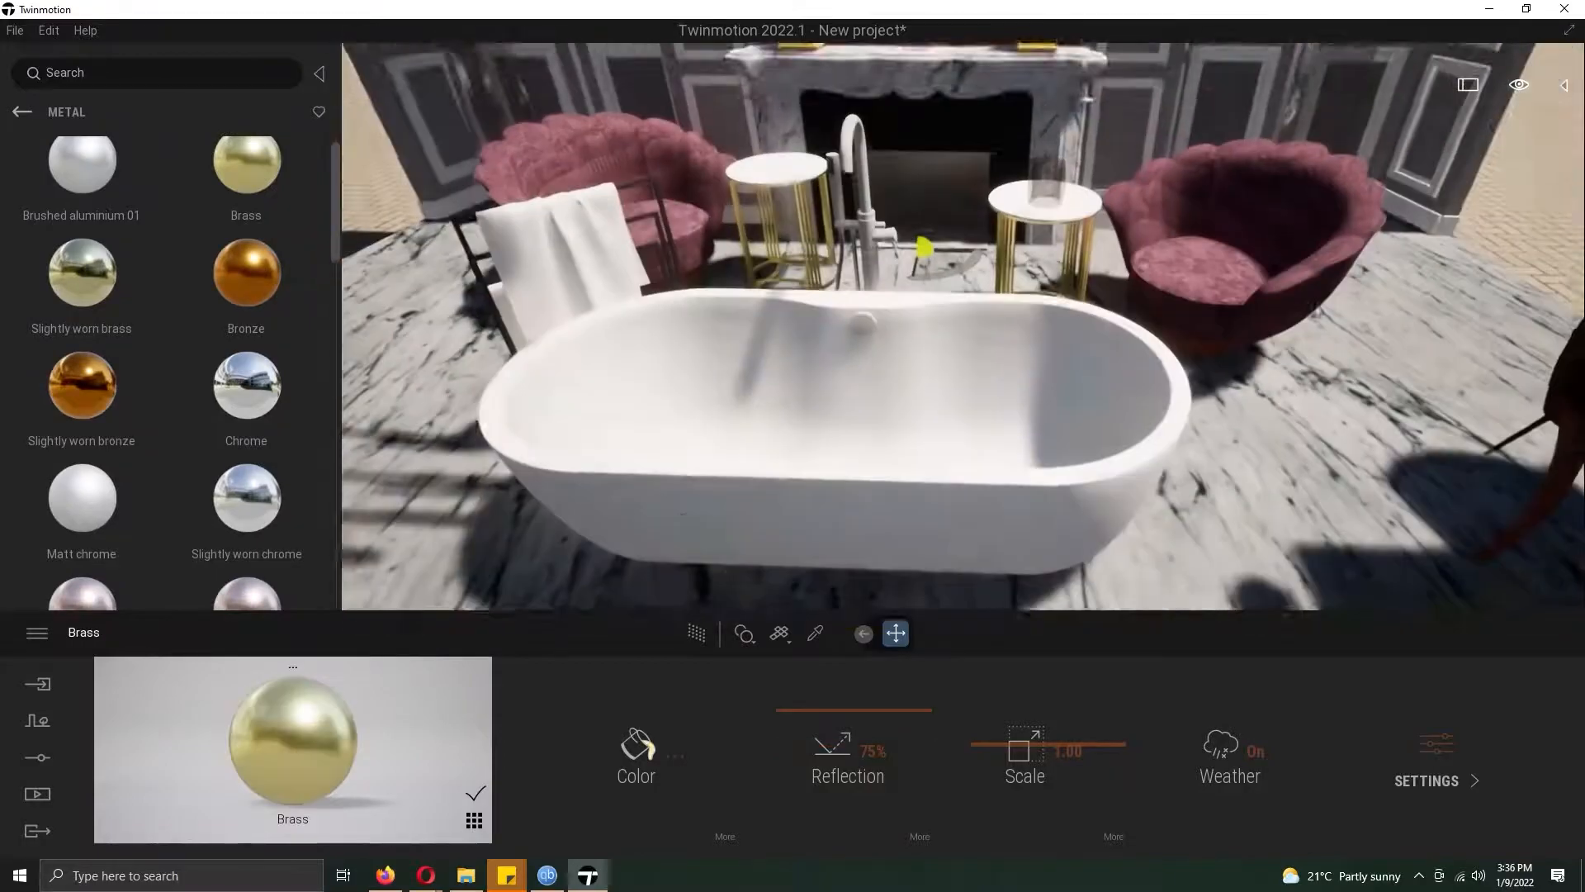
# - Apply Roughcast coating 02 to the wall panels and Plaster coating 04 to their white moldings
pyautogui.click(25, 113)
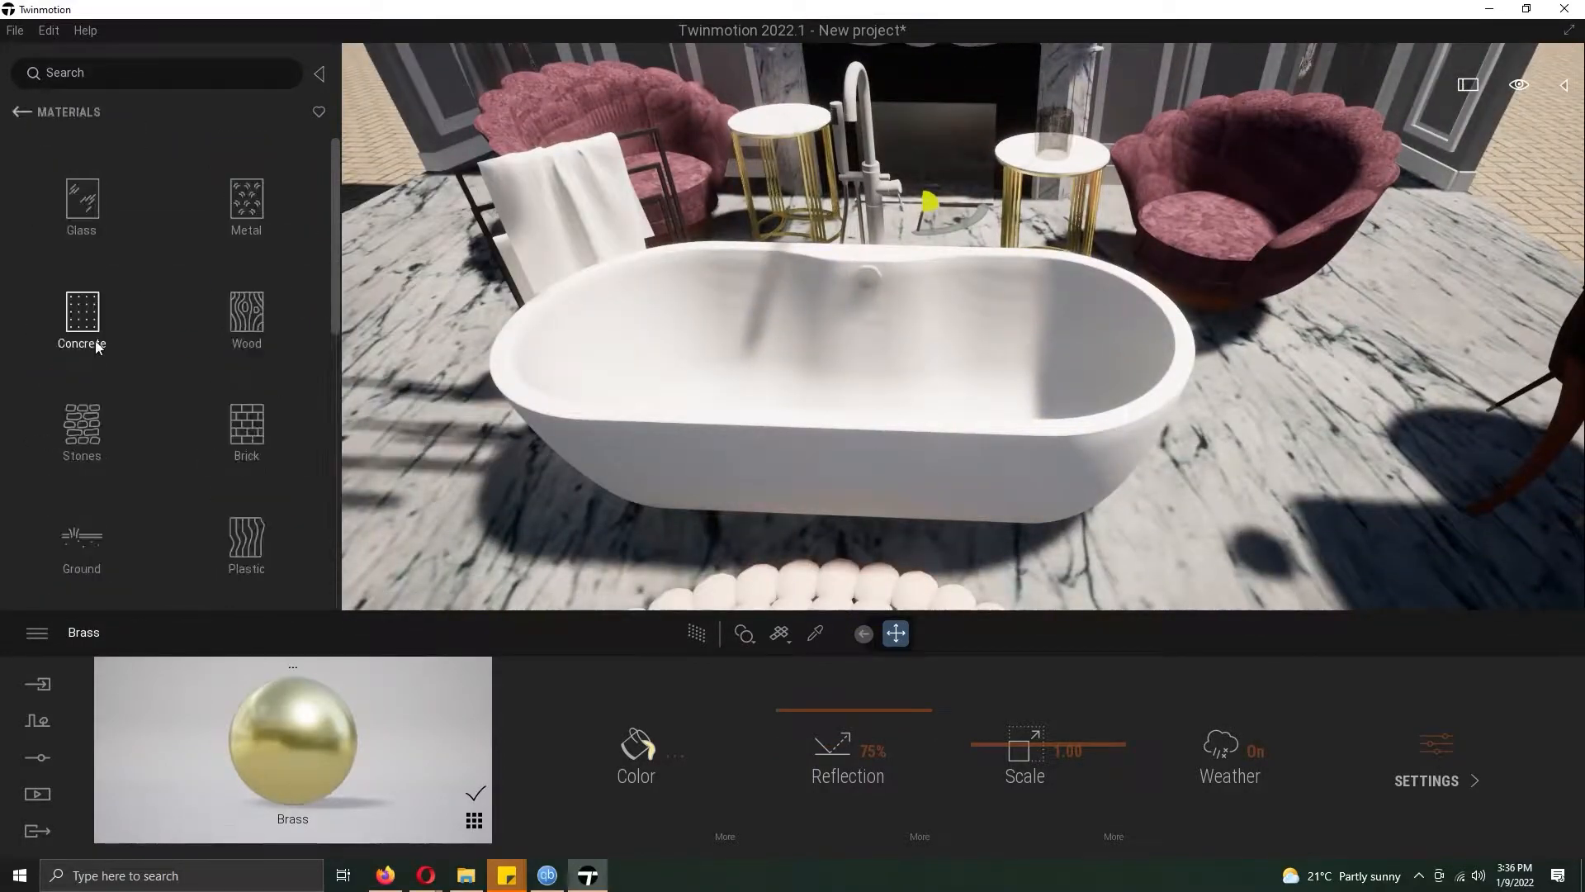
pyautogui.click(133, 383)
pyautogui.moveTo(488, 481); pyautogui.dragTo(475, 569, button='right')
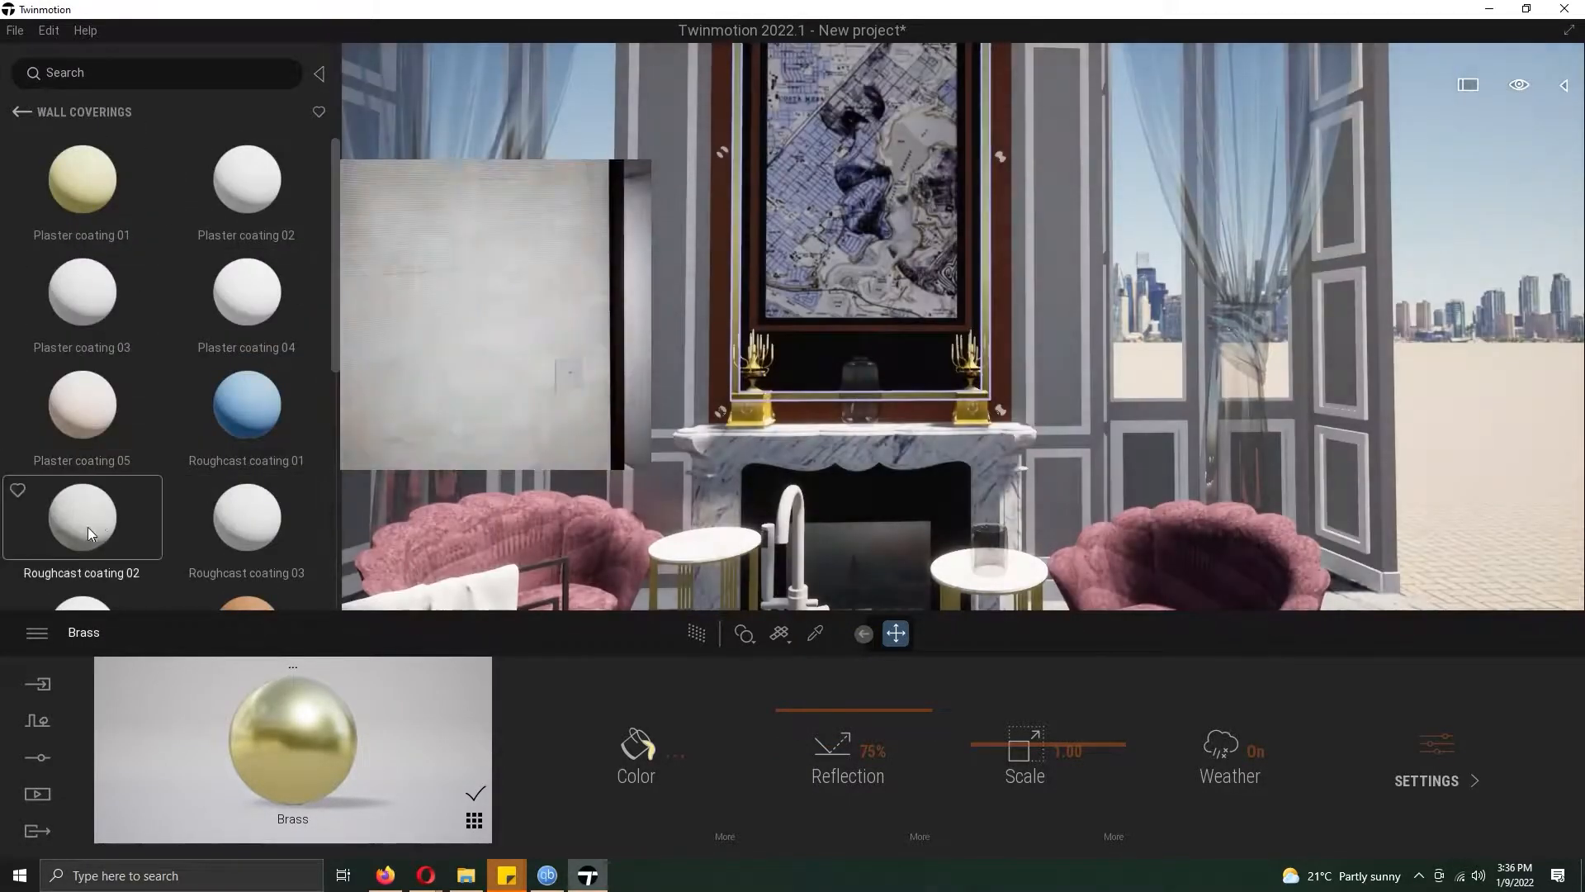
pyautogui.moveTo(88, 529); pyautogui.dragTo(655, 355)
pyautogui.moveTo(275, 219); pyautogui.dragTo(679, 512)
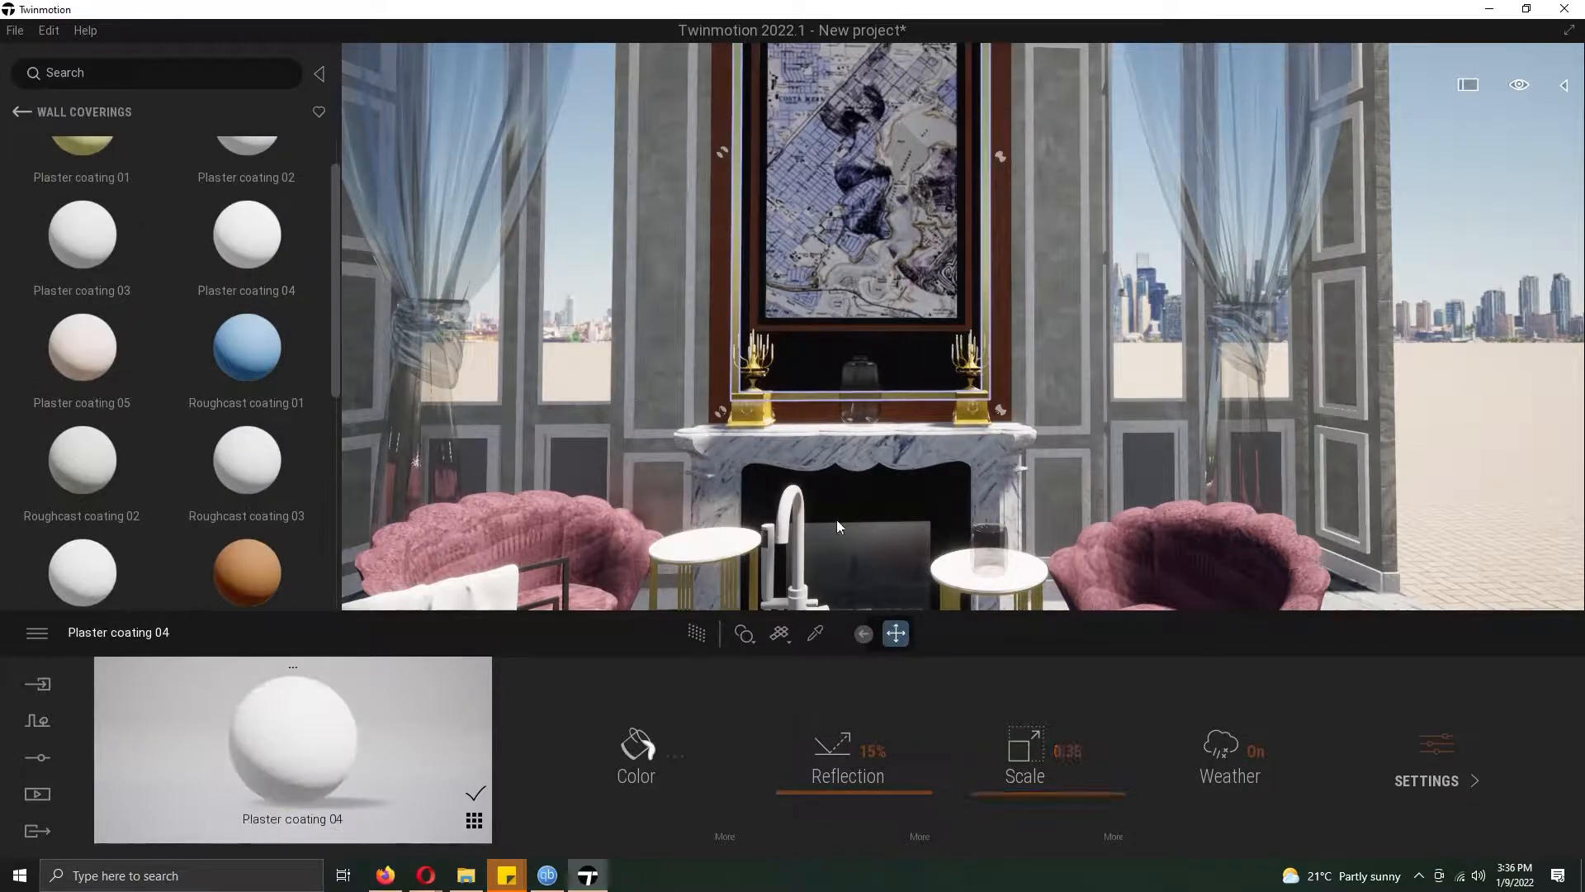
# - Apply the Green Marble 01 B material to the fireplace surround
pyautogui.moveTo(335, 267); pyautogui.dragTo(337, 416)
pyautogui.click(81, 504)
pyautogui.moveTo(335, 212); pyautogui.dragTo(743, 439)
pyautogui.moveTo(253, 231)
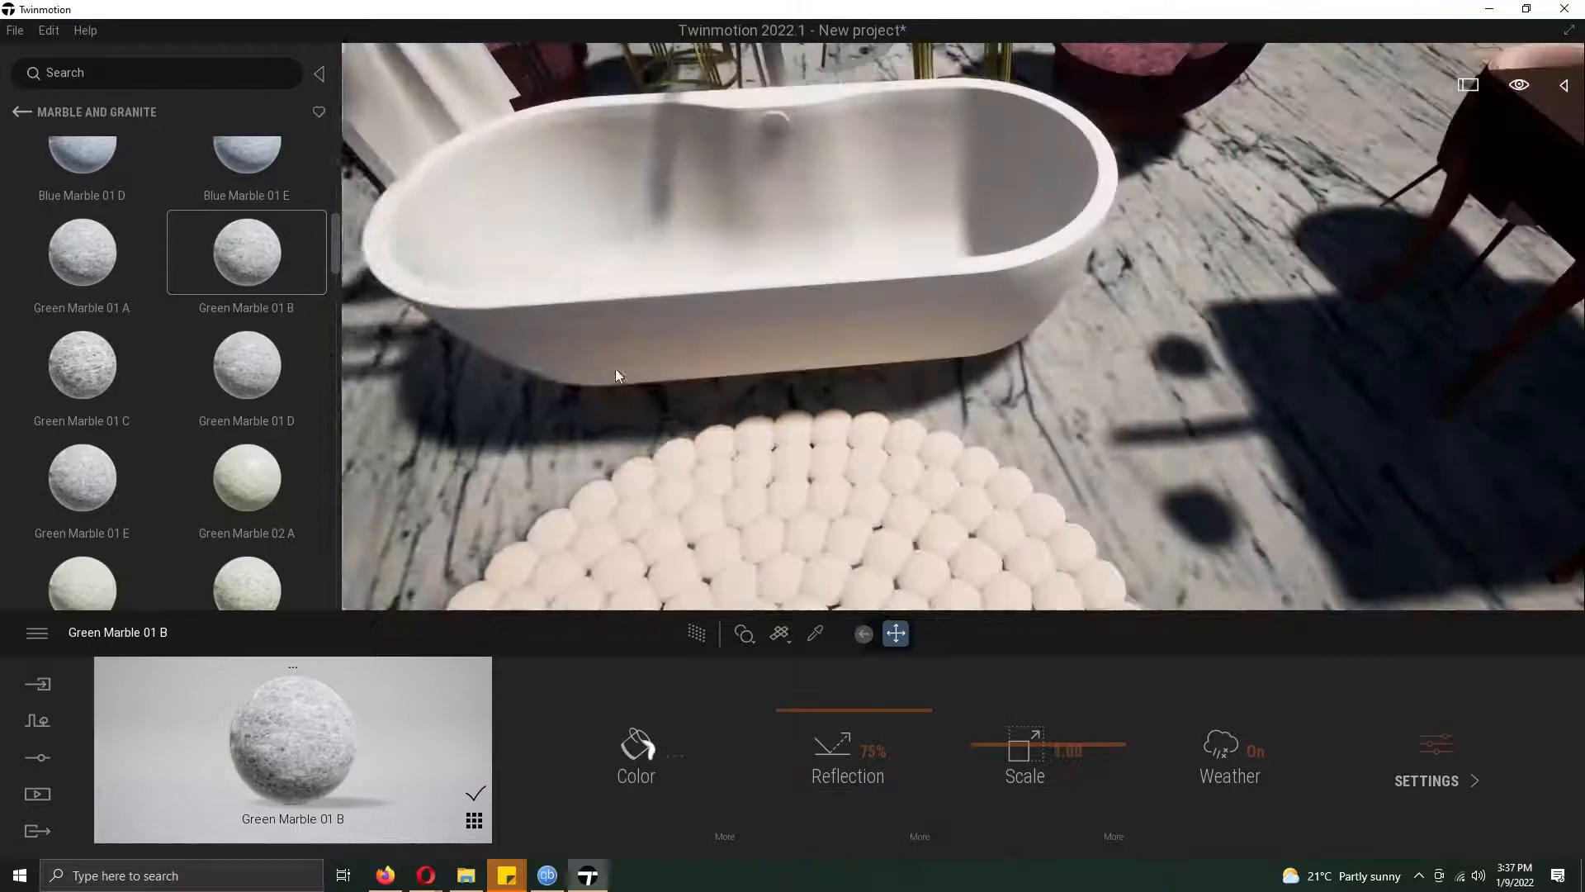
# - Apply Noisy Marble 06 A to the bathroom floor and set its scale to 2.69
pyautogui.moveTo(336, 232); pyautogui.dragTo(317, 389)
pyautogui.moveTo(250, 285); pyautogui.dragTo(756, 612)
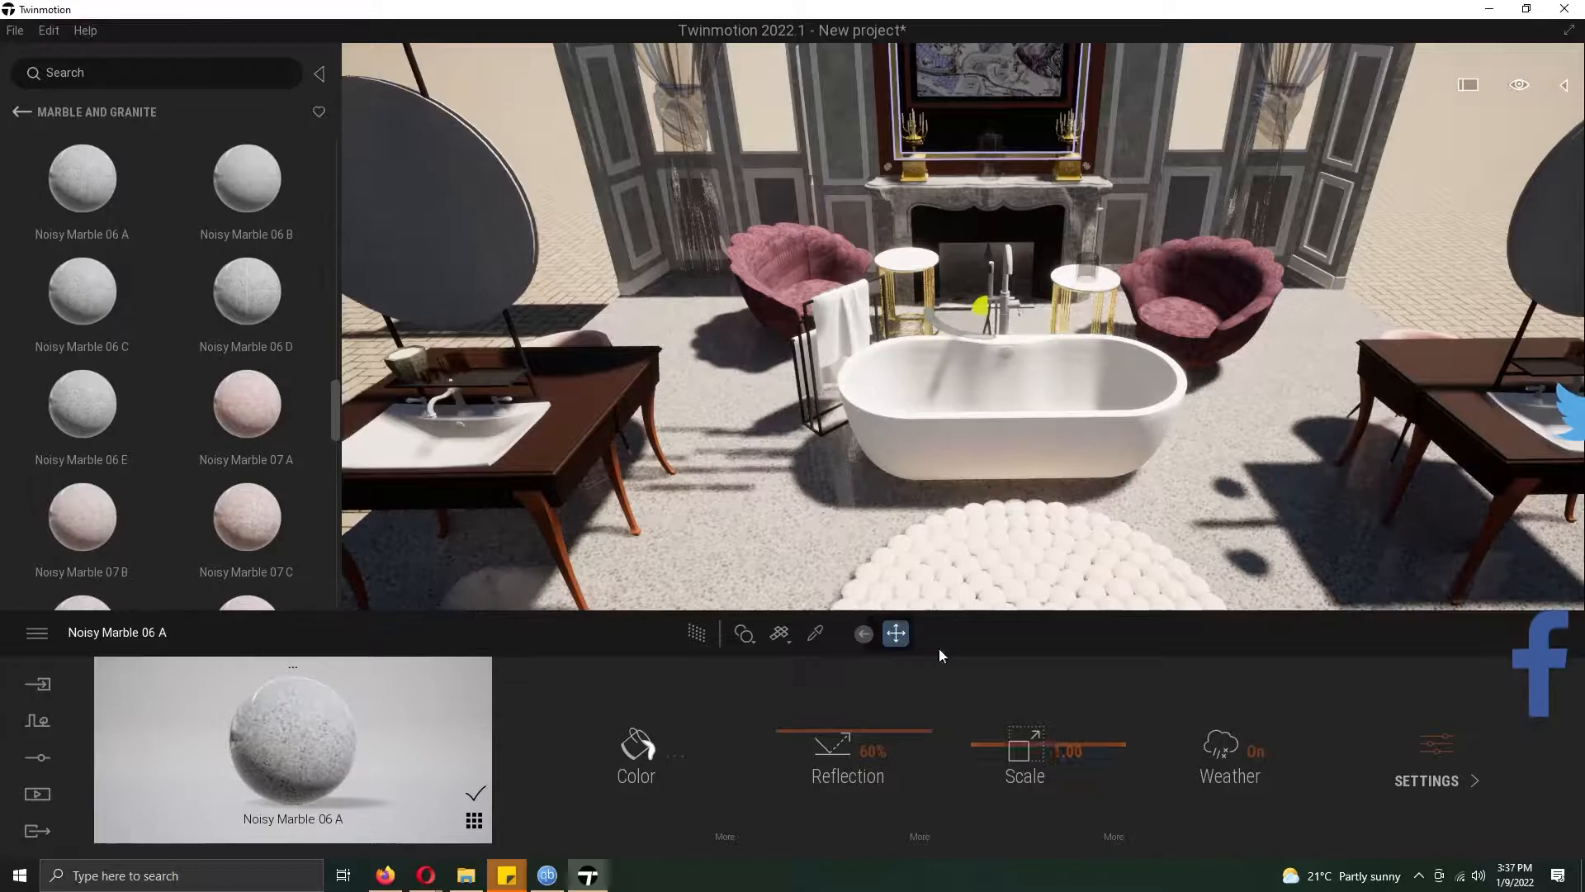
pyautogui.moveTo(1073, 730); pyautogui.dragTo(1049, 731)
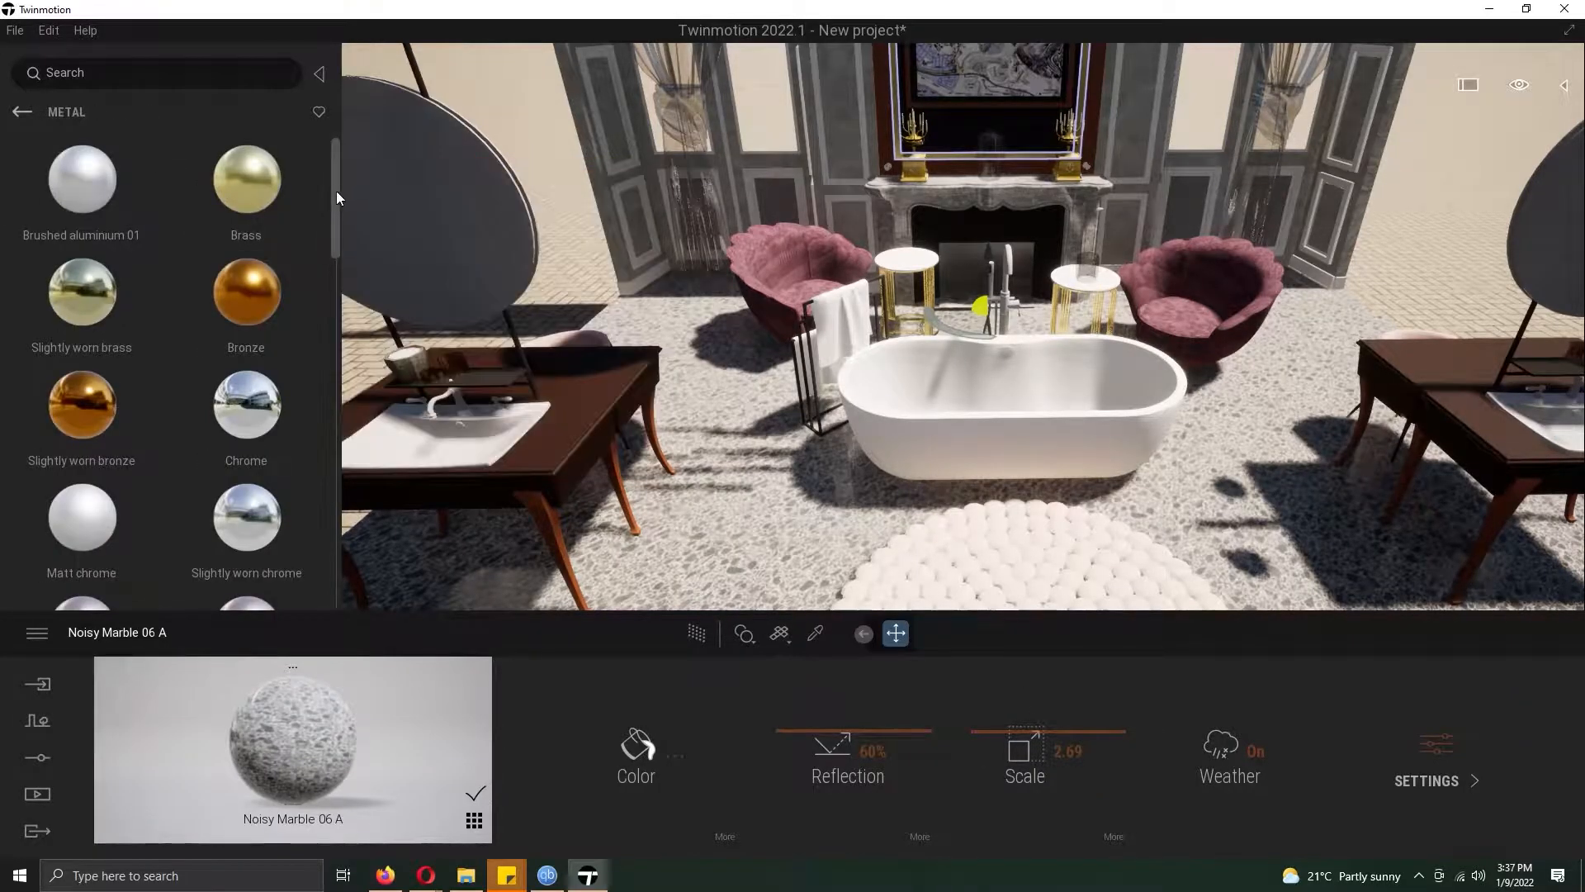
# - Apply the Carbon metal material to the towel rack and the Styrofoam plastic material to the bathtub
pyautogui.moveTo(335, 190); pyautogui.dragTo(338, 364)
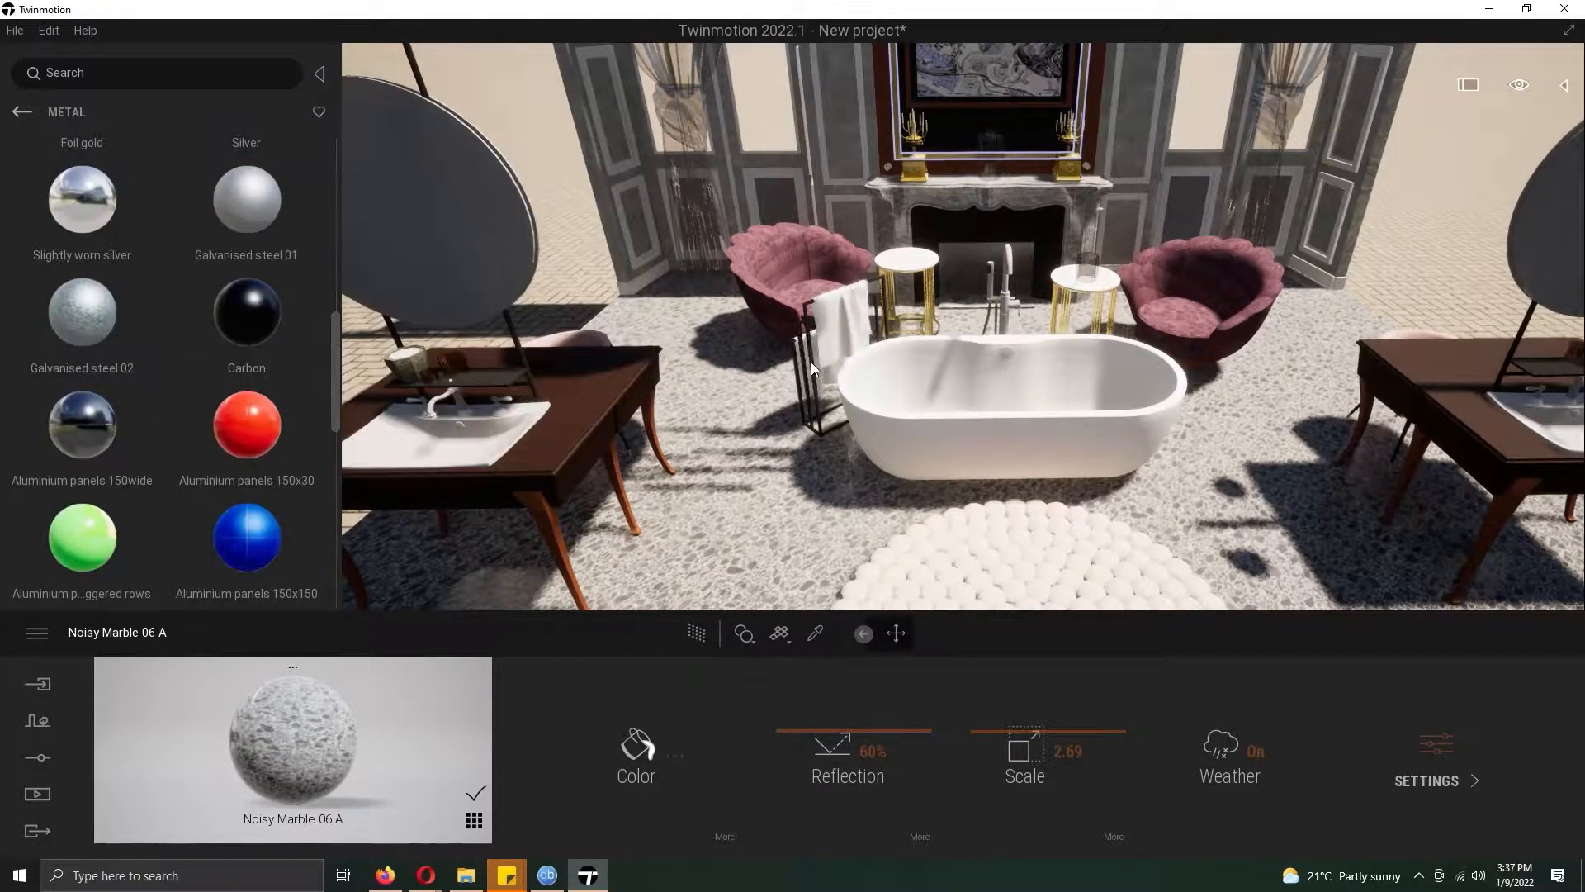
pyautogui.click(810, 362)
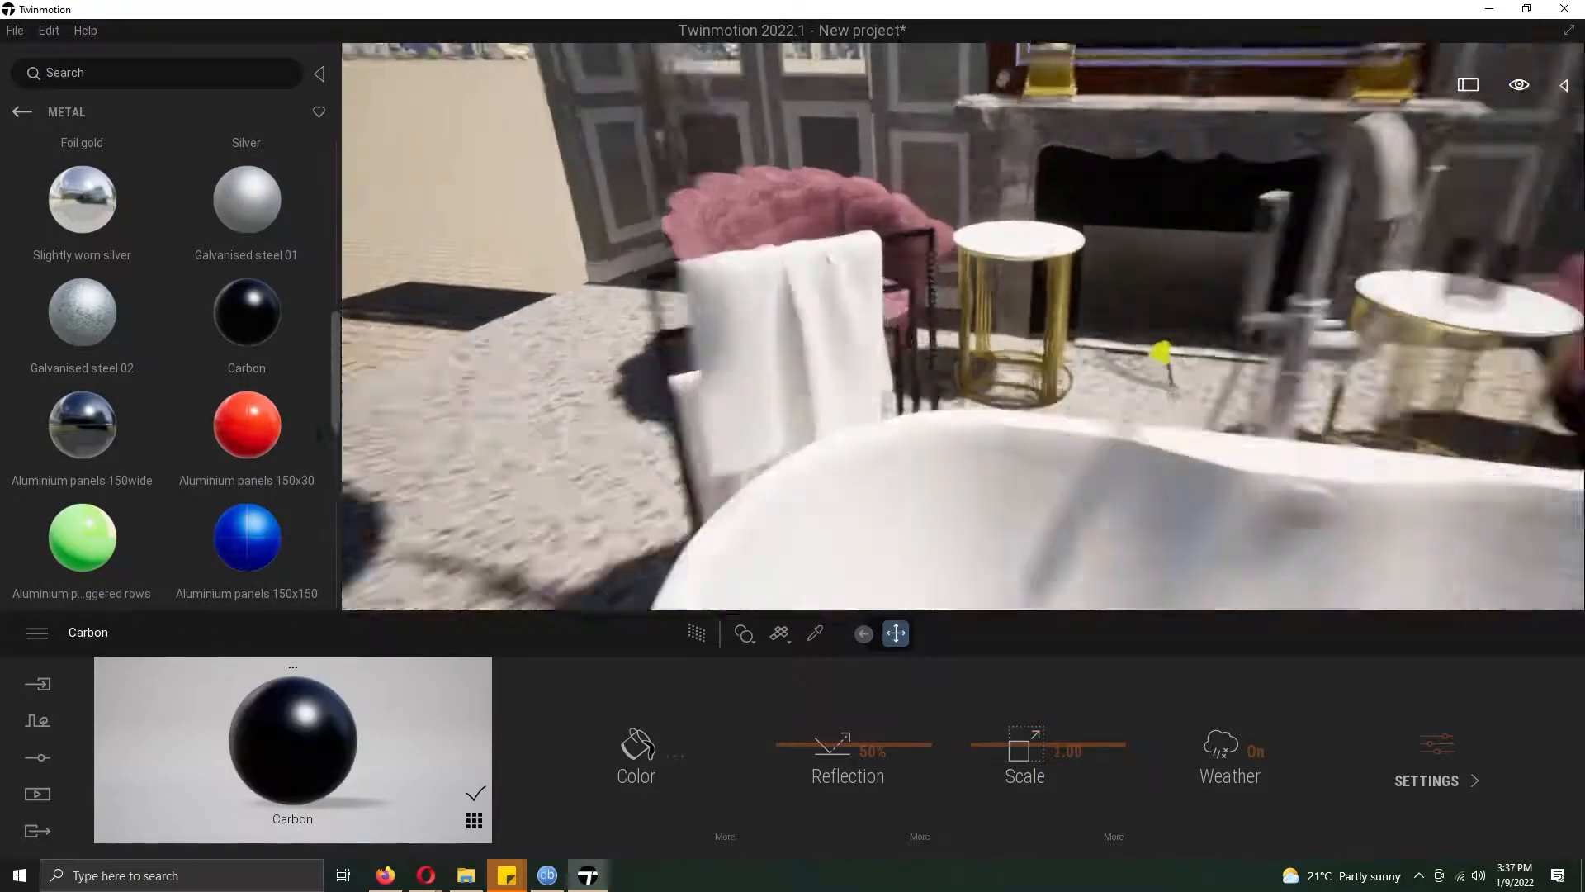
pyautogui.click(20, 111)
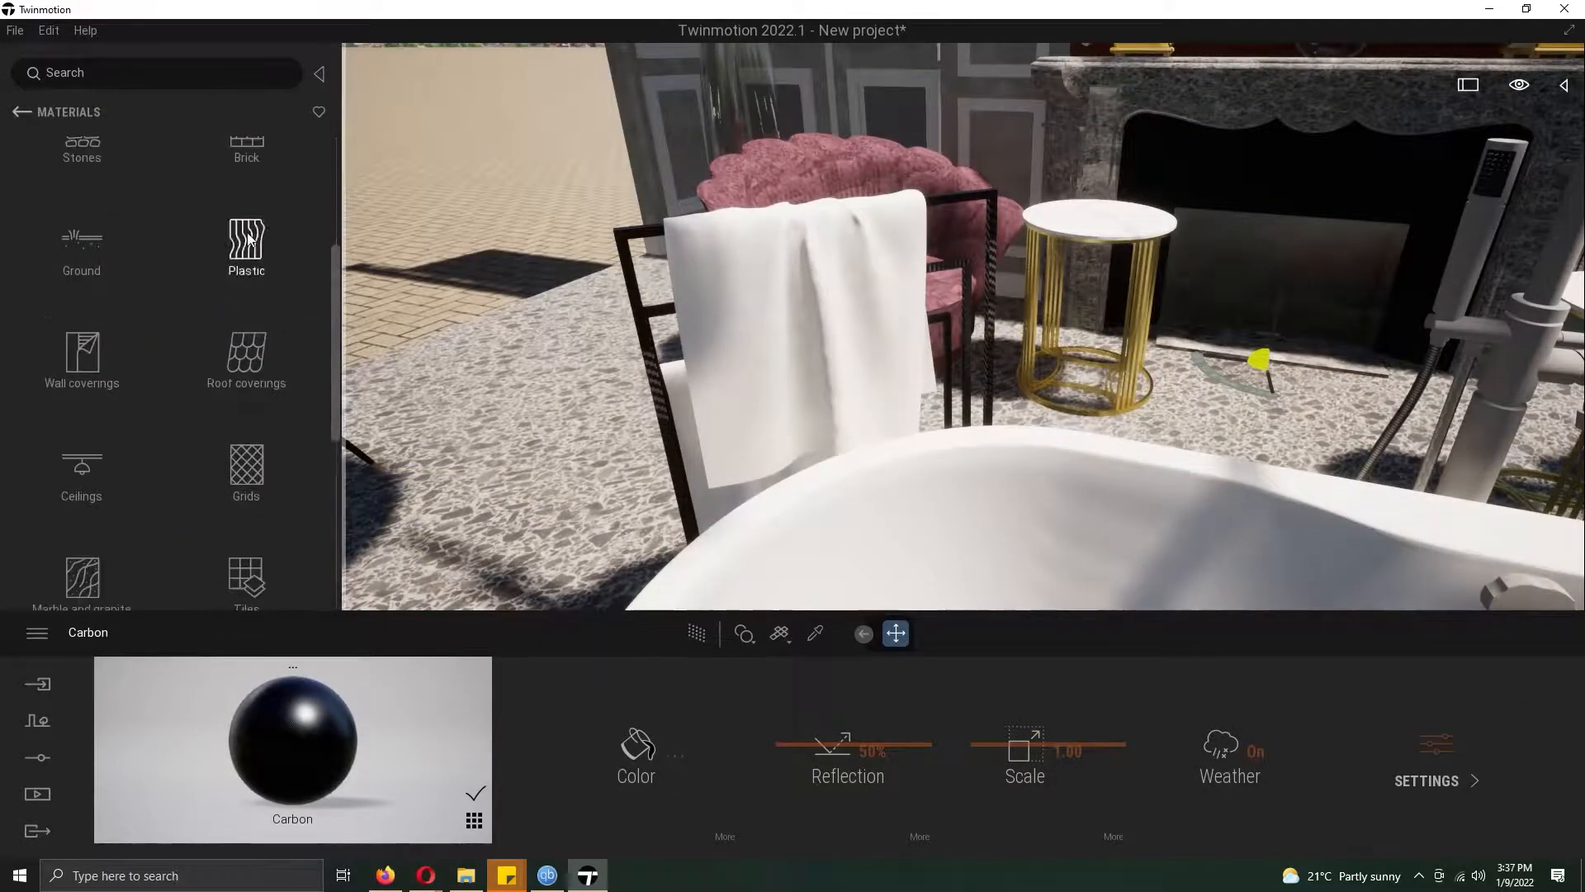
pyautogui.click(248, 239)
pyautogui.moveTo(333, 400); pyautogui.dragTo(333, 522)
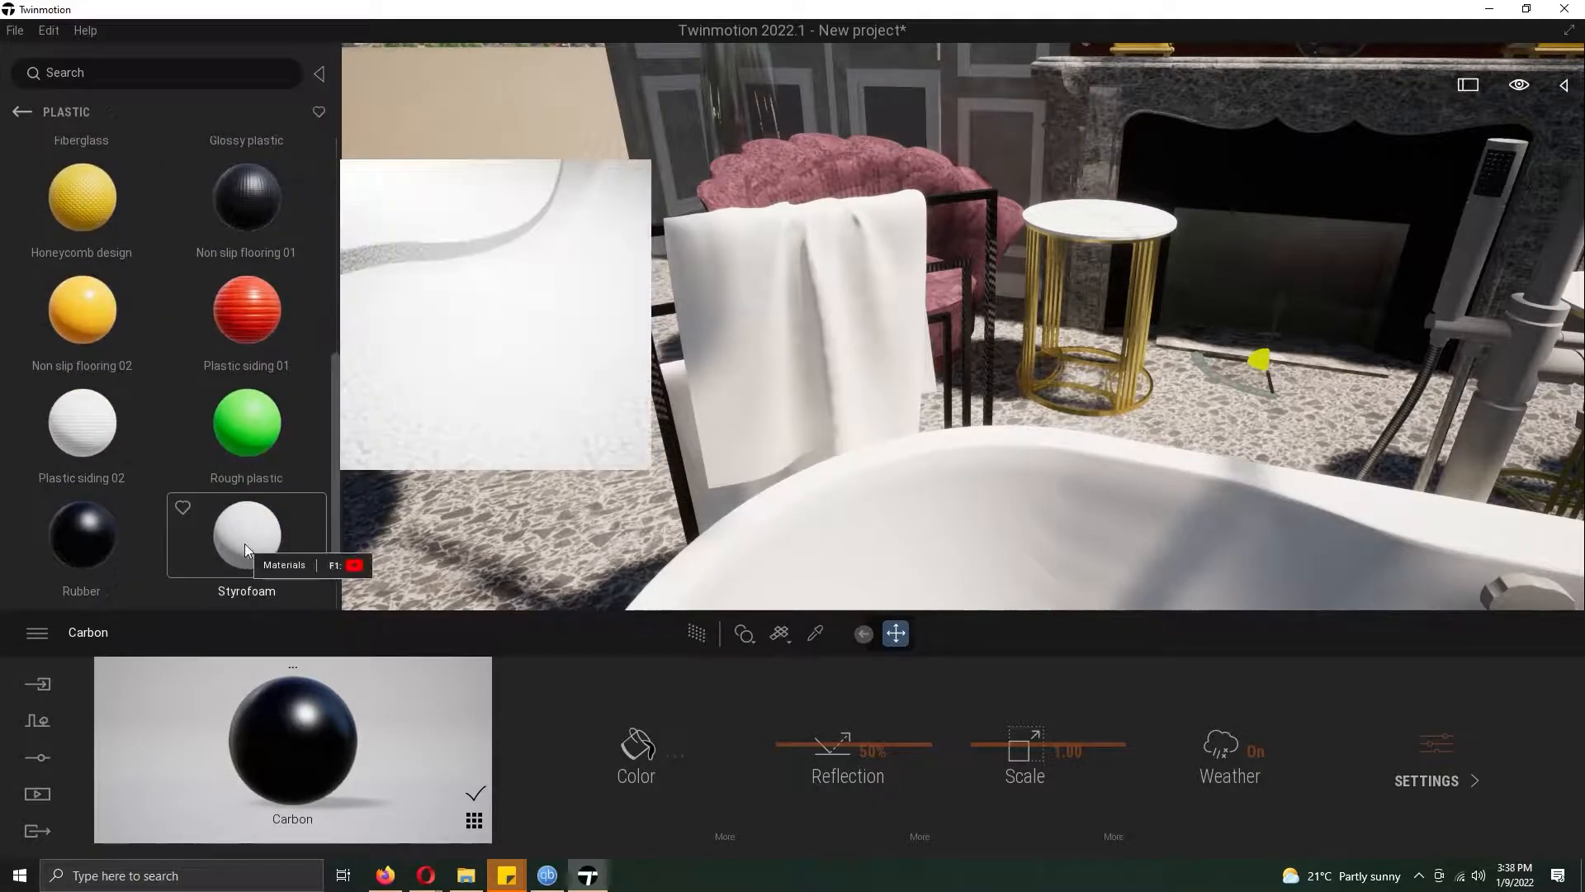
pyautogui.moveTo(248, 550); pyautogui.dragTo(925, 529)
pyautogui.moveTo(925, 528); pyautogui.dragTo(958, 363, button='right')
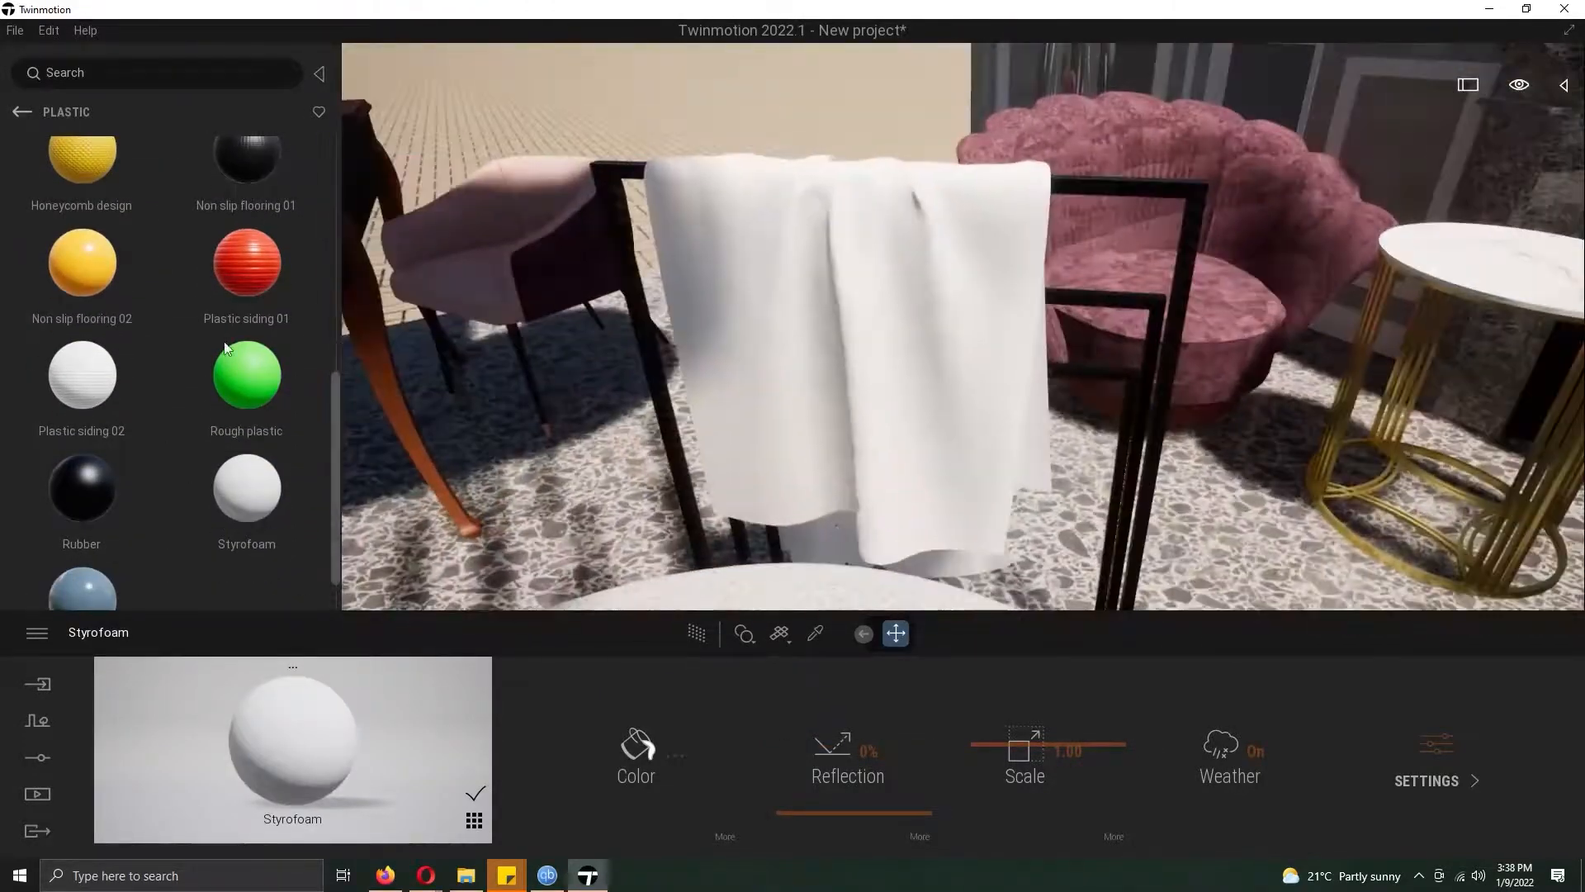
# - Apply Fabric wool base 01 to the hanging towel, undoing a trial of Carpet velvet 01
pyautogui.click(20, 112)
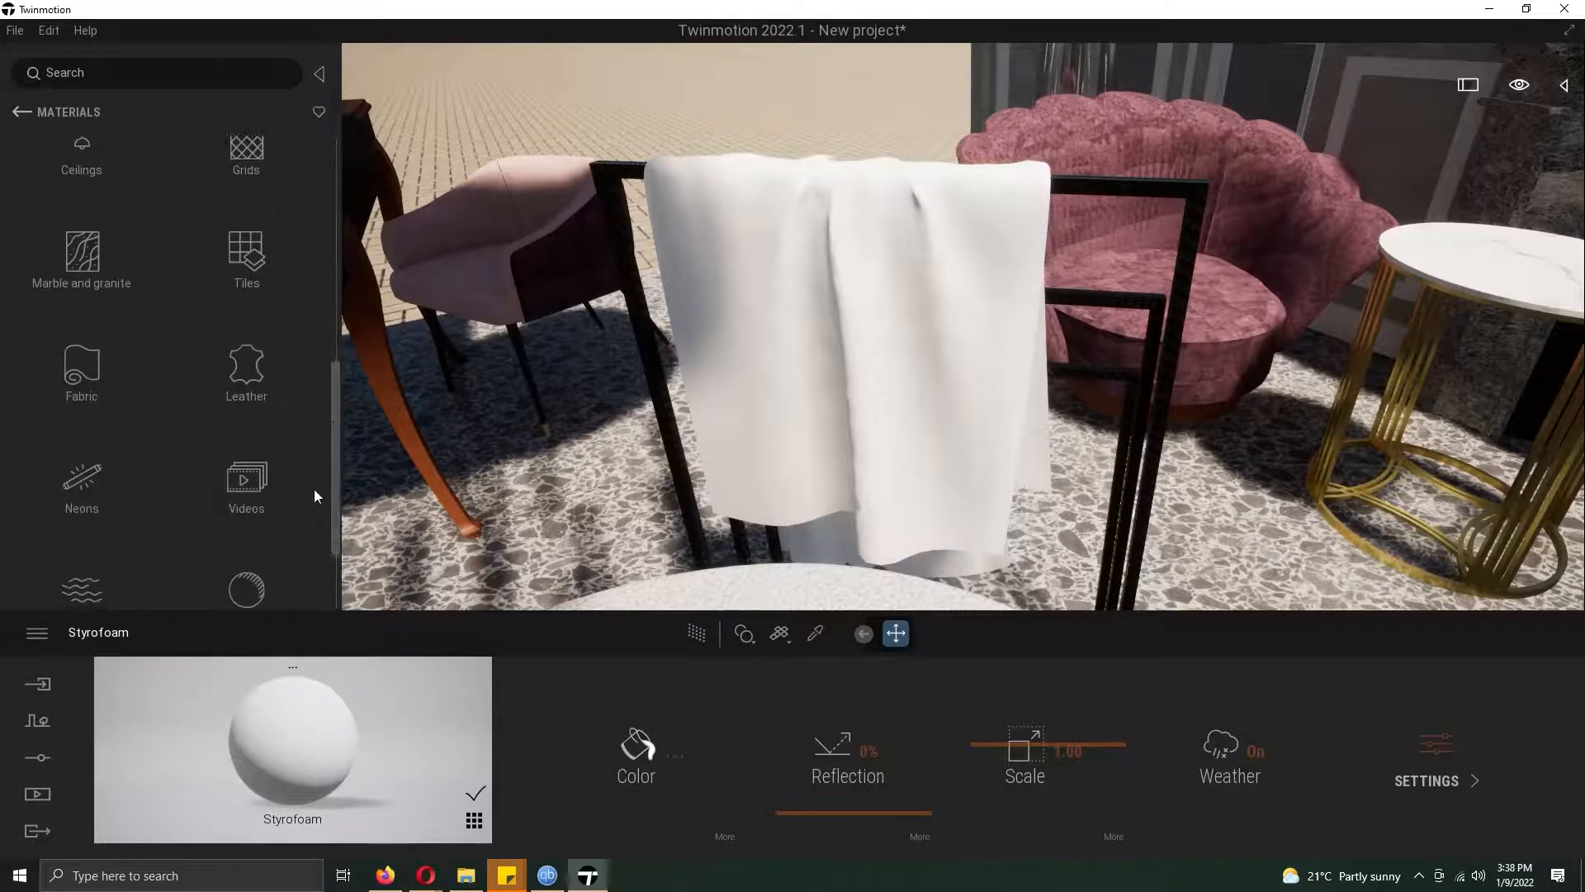
pyautogui.click(80, 372)
pyautogui.moveTo(247, 179); pyautogui.dragTo(850, 346)
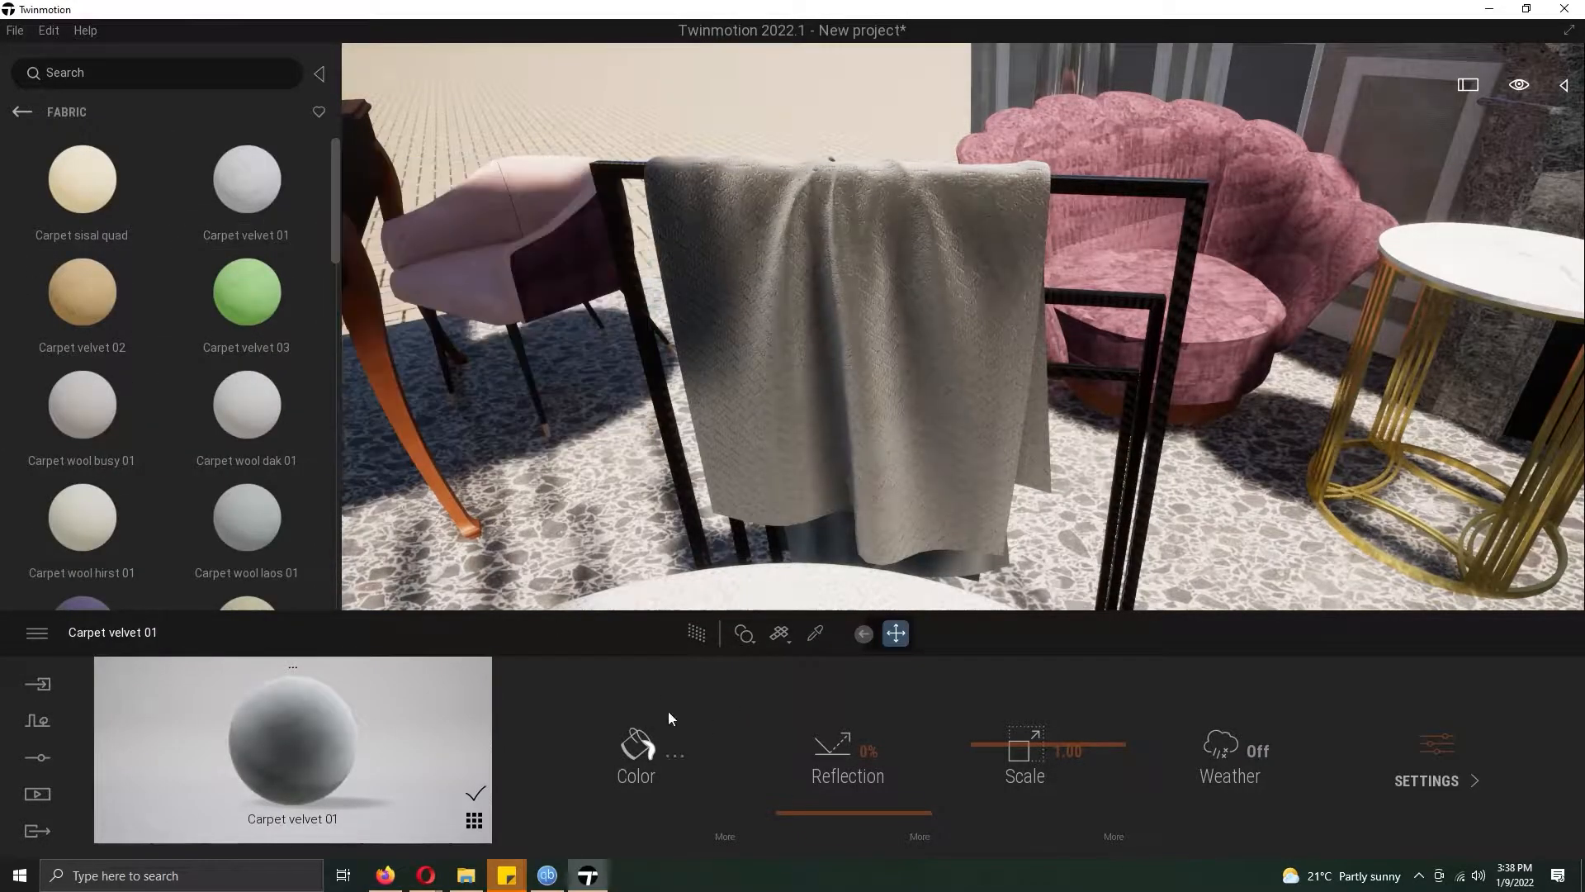
pyautogui.hotkey('ctrl', 'z')
pyautogui.moveTo(332, 207); pyautogui.dragTo(332, 304)
pyautogui.moveTo(82, 254); pyautogui.dragTo(154, 399)
pyautogui.moveTo(332, 345); pyautogui.dragTo(328, 400)
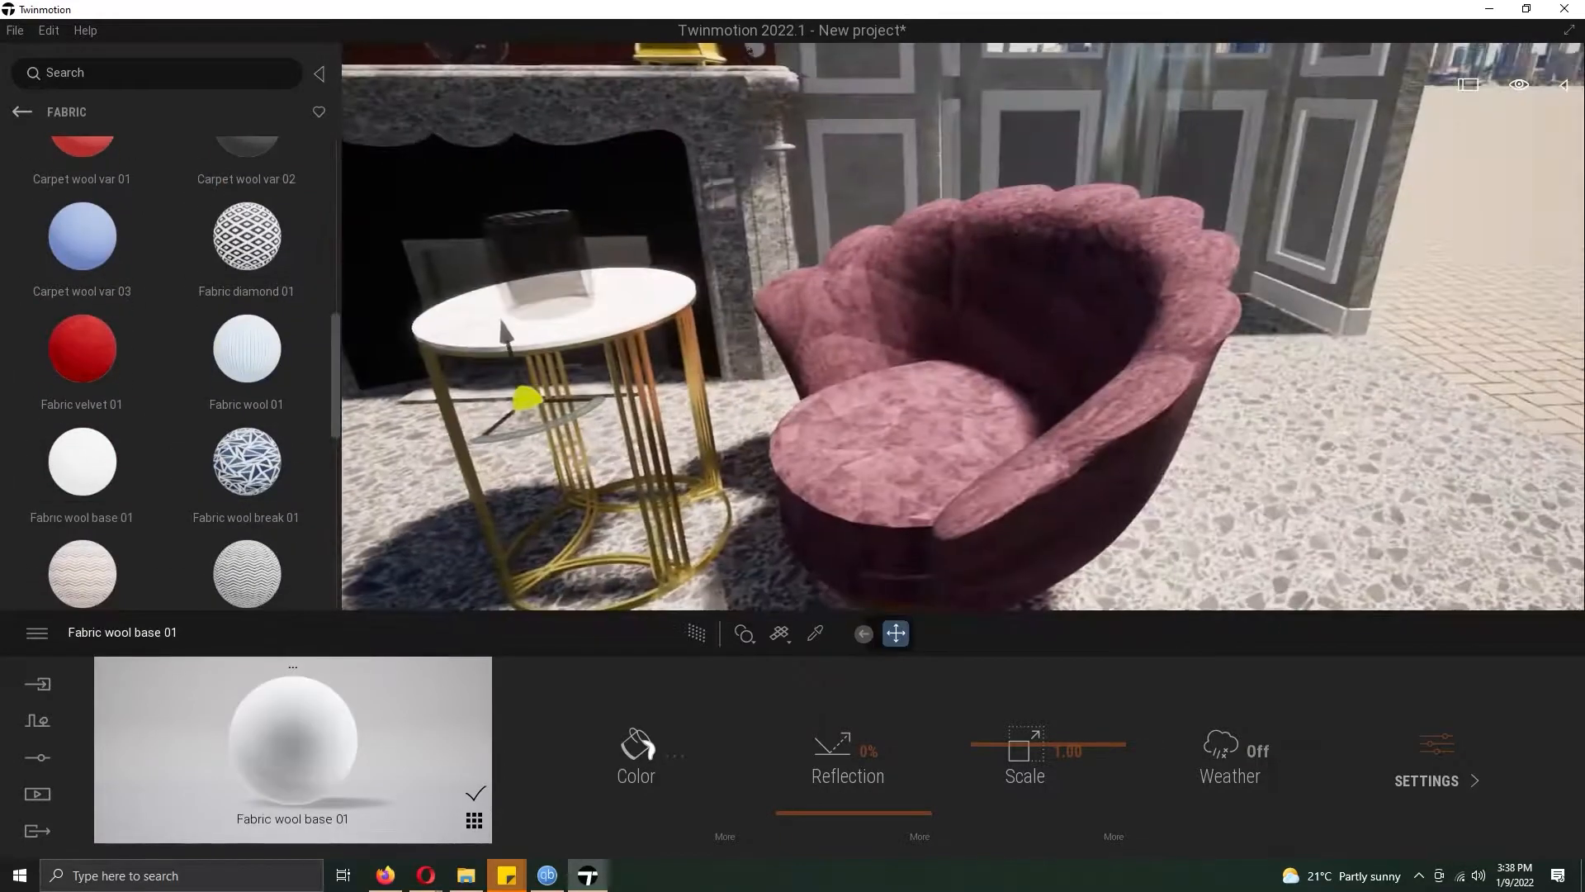
# - Apply Carpet velvet 03 to the scalloped armchairs and give it a deep pink finish
pyautogui.moveTo(332, 371); pyautogui.dragTo(330, 494)
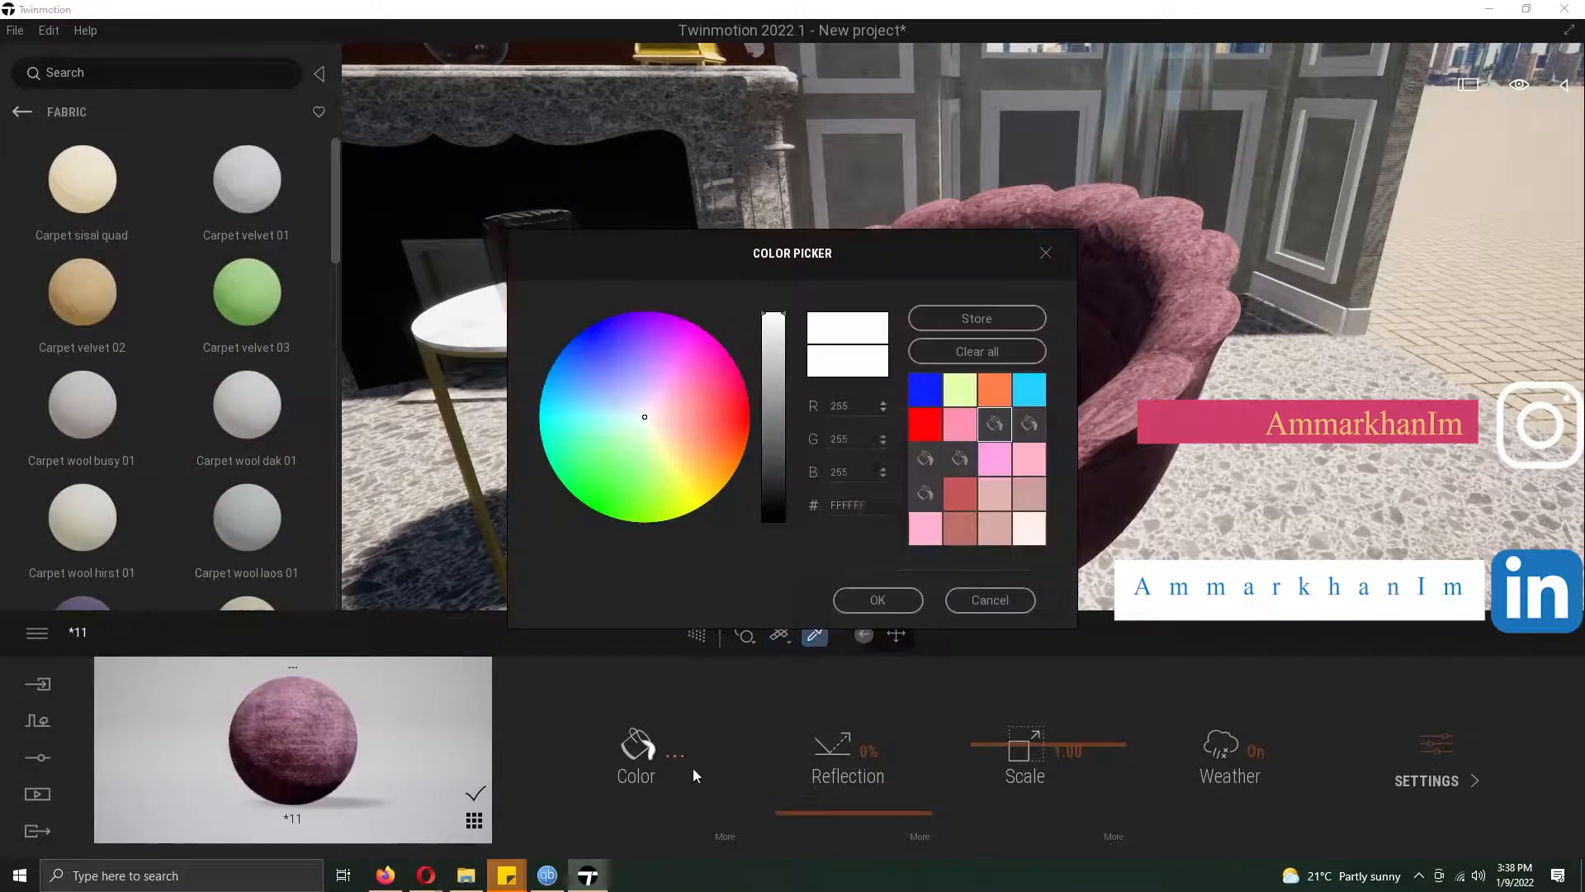
pyautogui.click(726, 837)
pyautogui.moveTo(247, 292); pyautogui.dragTo(878, 481)
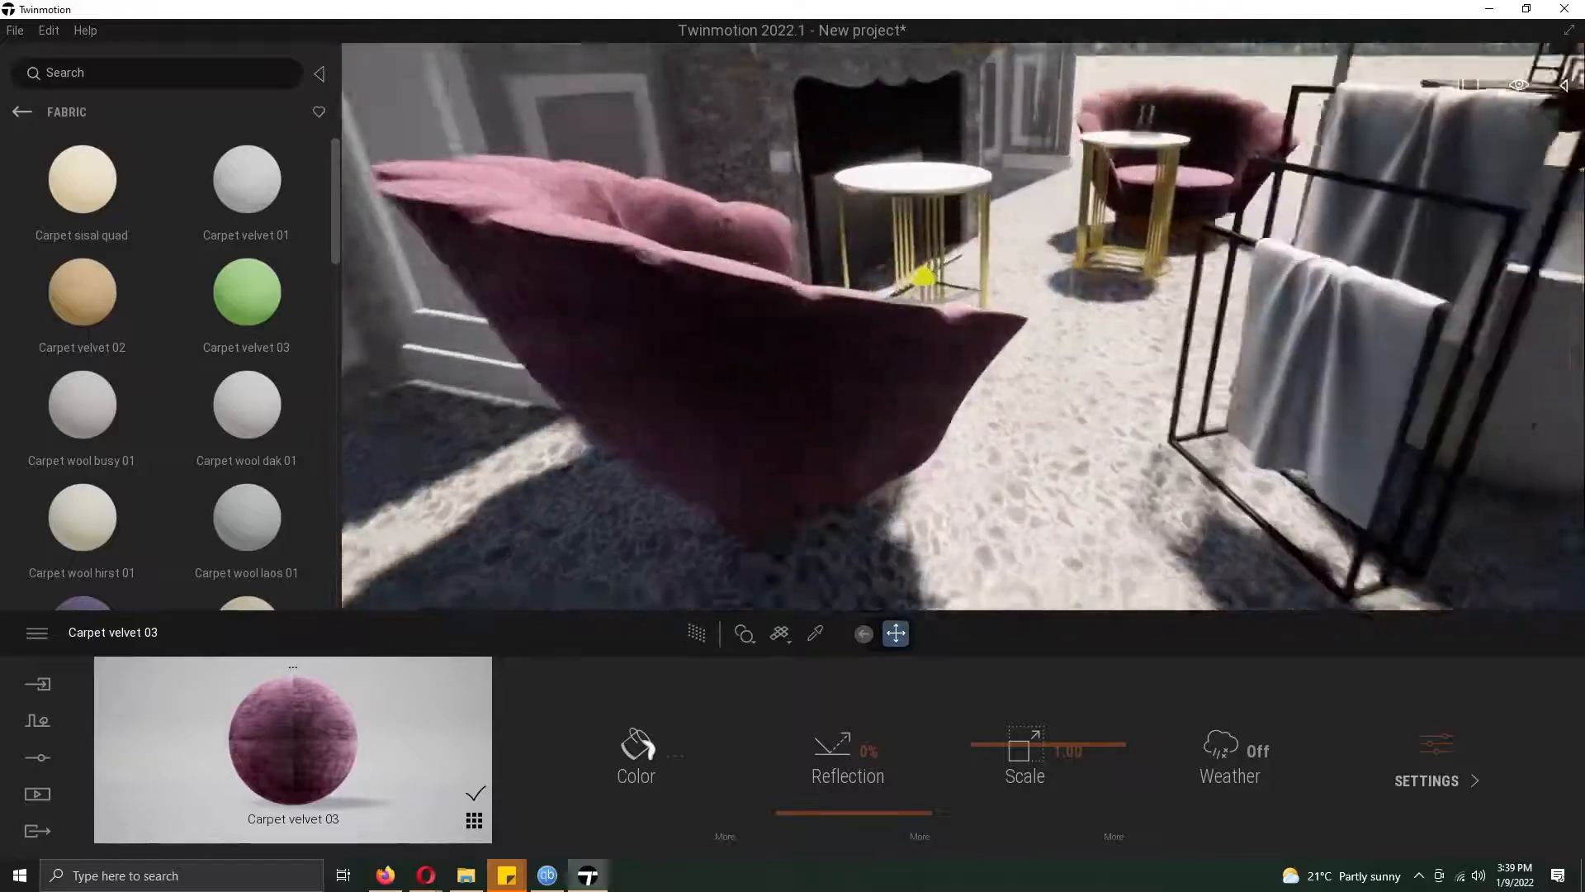
pyautogui.click(815, 633)
# - Try Fabric diamond 01 on the round rug with a scale of 6.06
pyautogui.moveTo(808, 255); pyautogui.dragTo(1198, 239, button='right')
pyautogui.moveTo(335, 240); pyautogui.dragTo(334, 394)
pyautogui.moveTo(247, 340); pyautogui.dragTo(777, 292)
pyautogui.moveTo(1049, 745); pyautogui.dragTo(1048, 706)
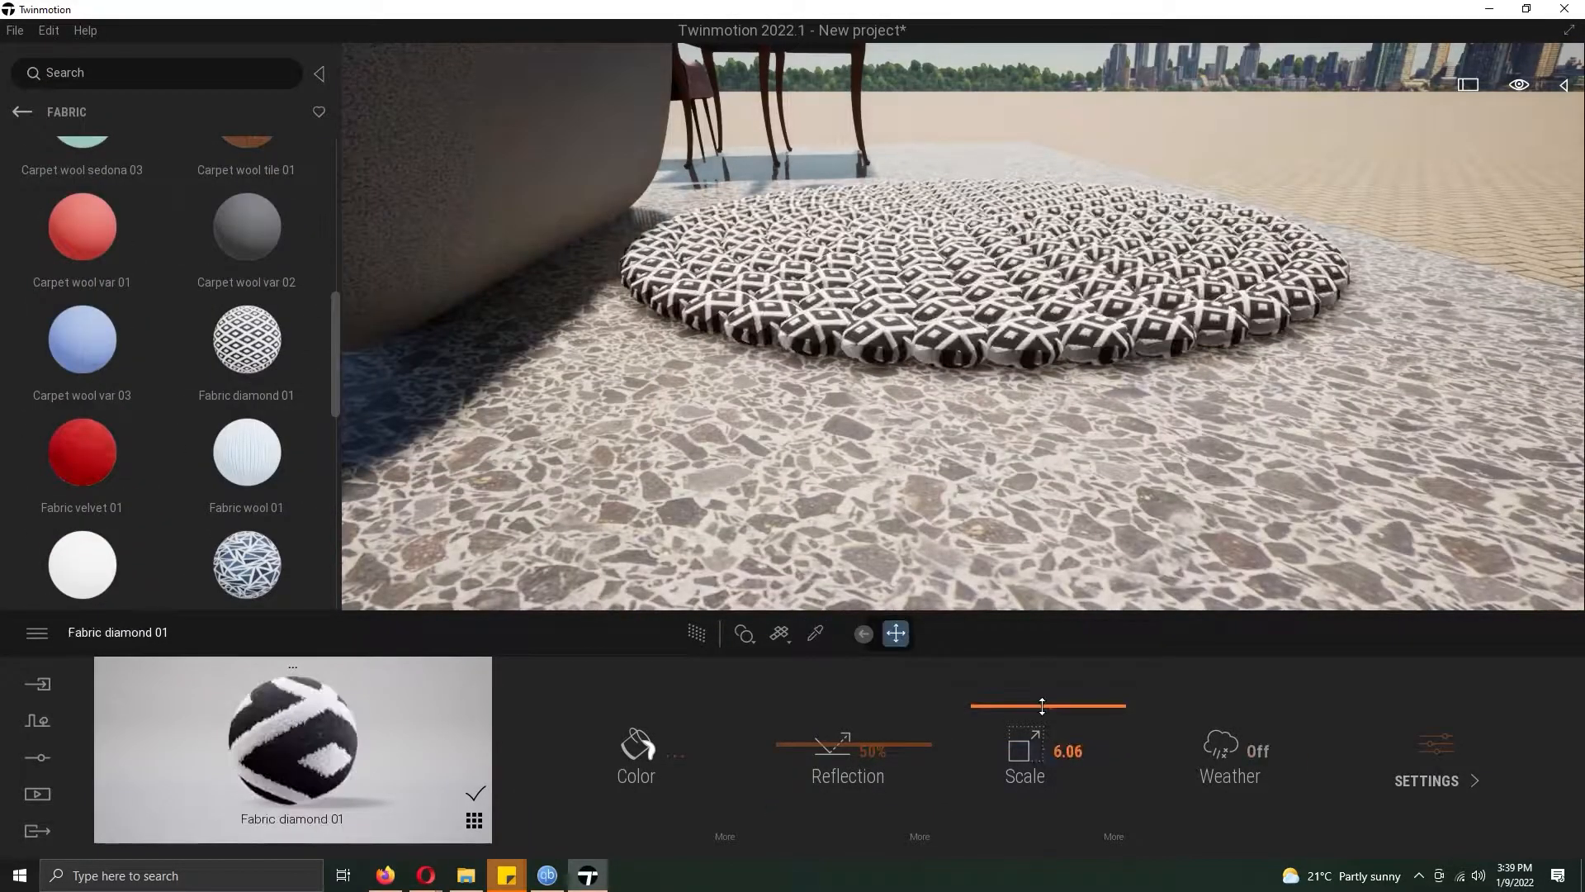
# - Try Fabric wool break 01 on the round rug with a scale of 6.17
pyautogui.moveTo(909, 314); pyautogui.dragTo(875, 429, button='right')
pyautogui.scroll(5, 875, 413)
pyautogui.scroll(-1, 247, 462)
pyautogui.moveTo(247, 517); pyautogui.dragTo(810, 414)
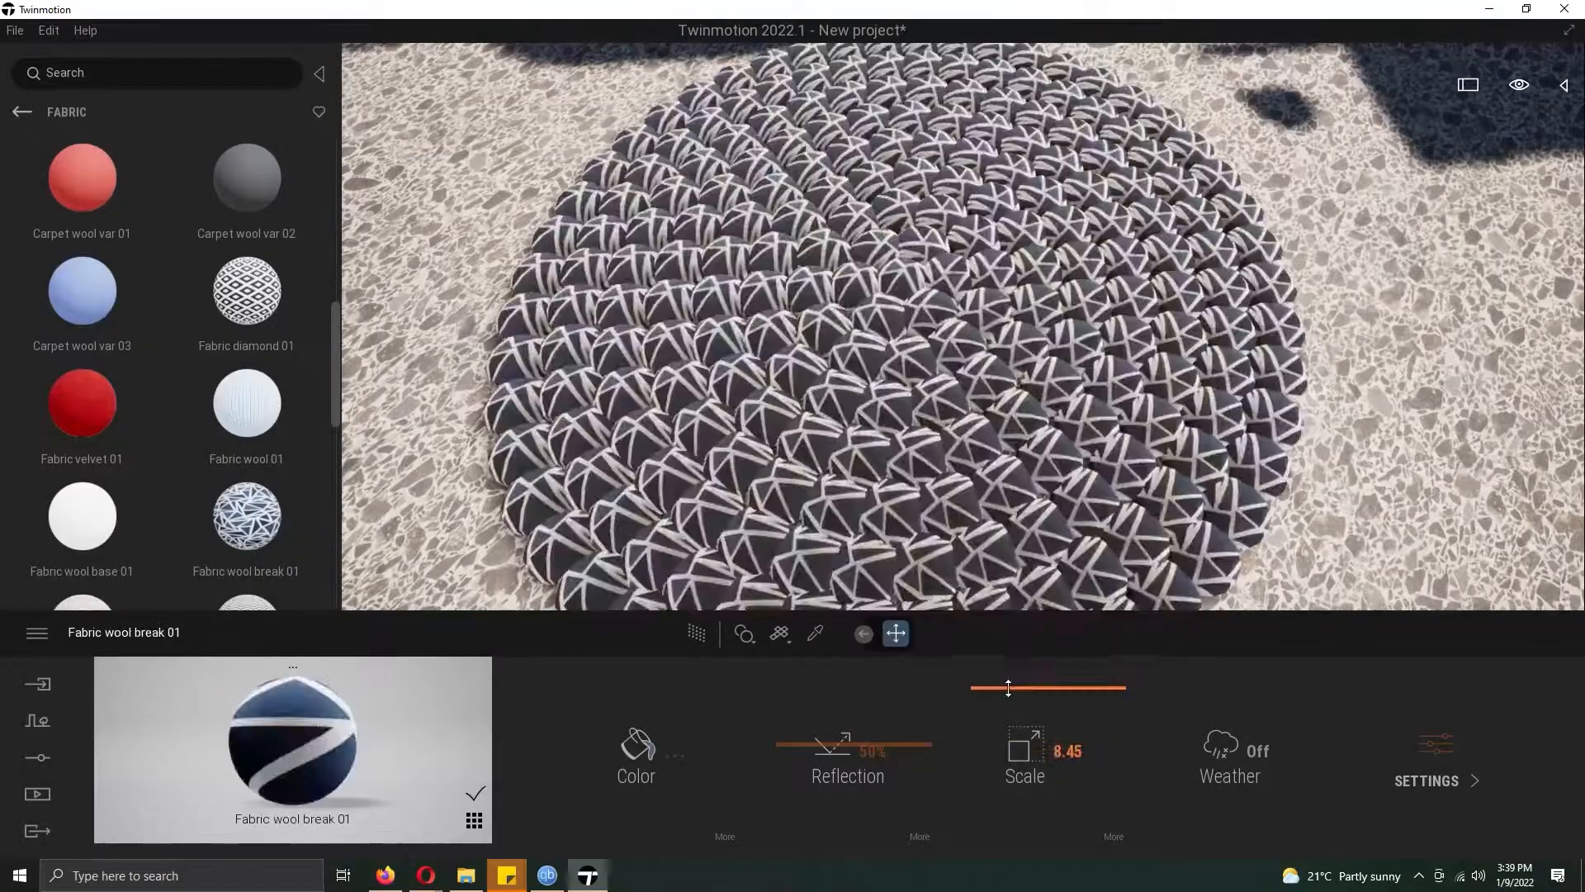
# - Apply Long pile carpet 01 to the round rug and the Mirror glass material to the round vanity mirror
pyautogui.scroll(-5, 105, 537)
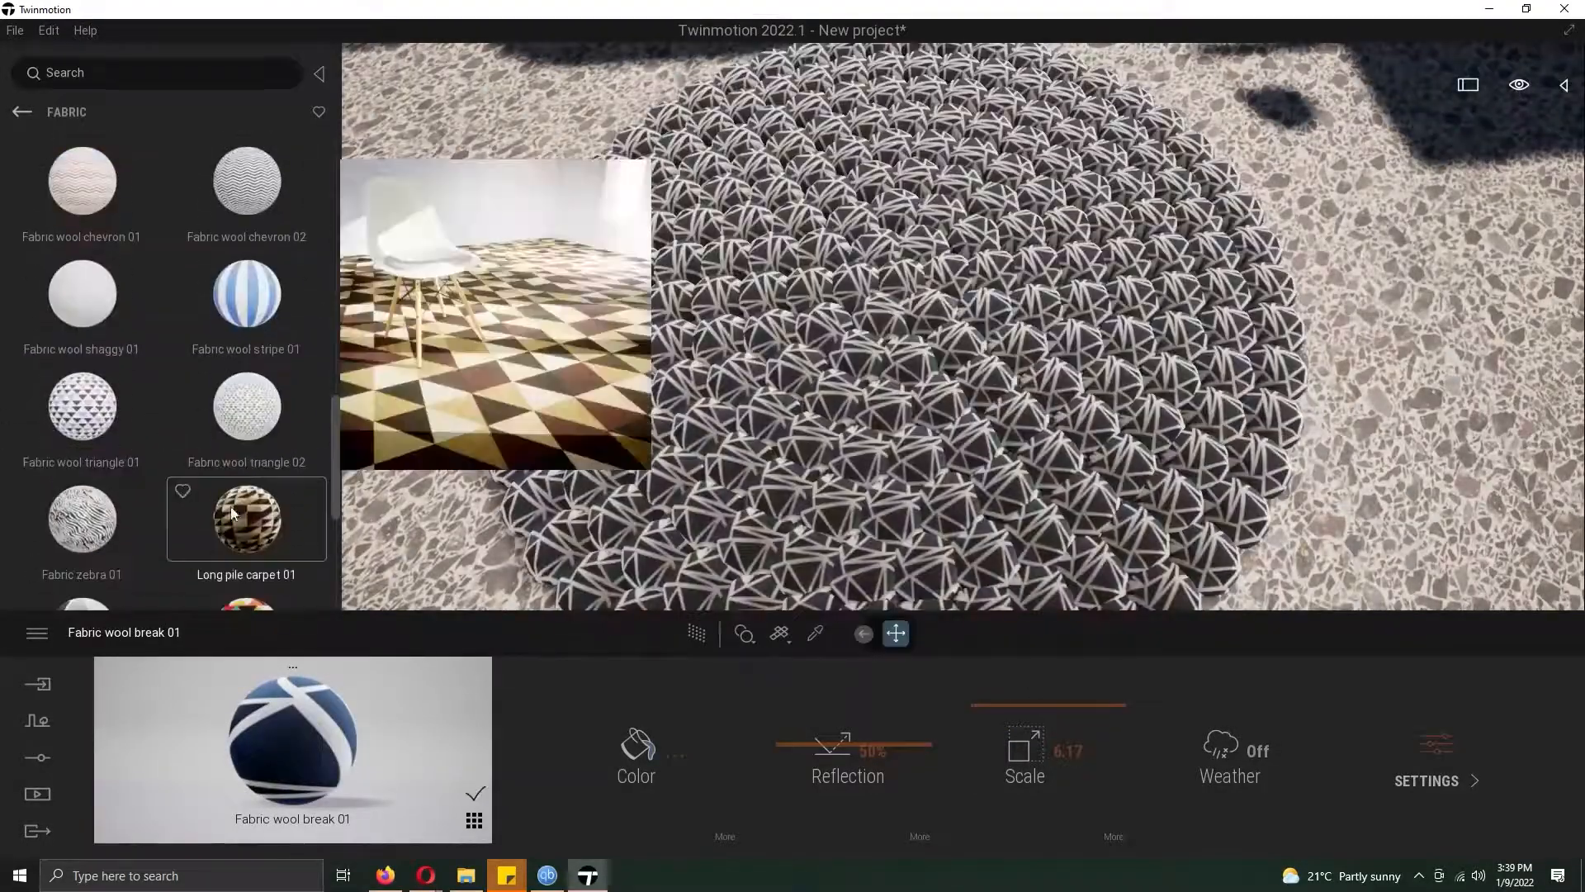
pyautogui.moveTo(256, 520); pyautogui.dragTo(736, 495)
pyautogui.moveTo(736, 495); pyautogui.dragTo(941, 247, button='right')
pyautogui.click(30, 113)
pyautogui.click(82, 203)
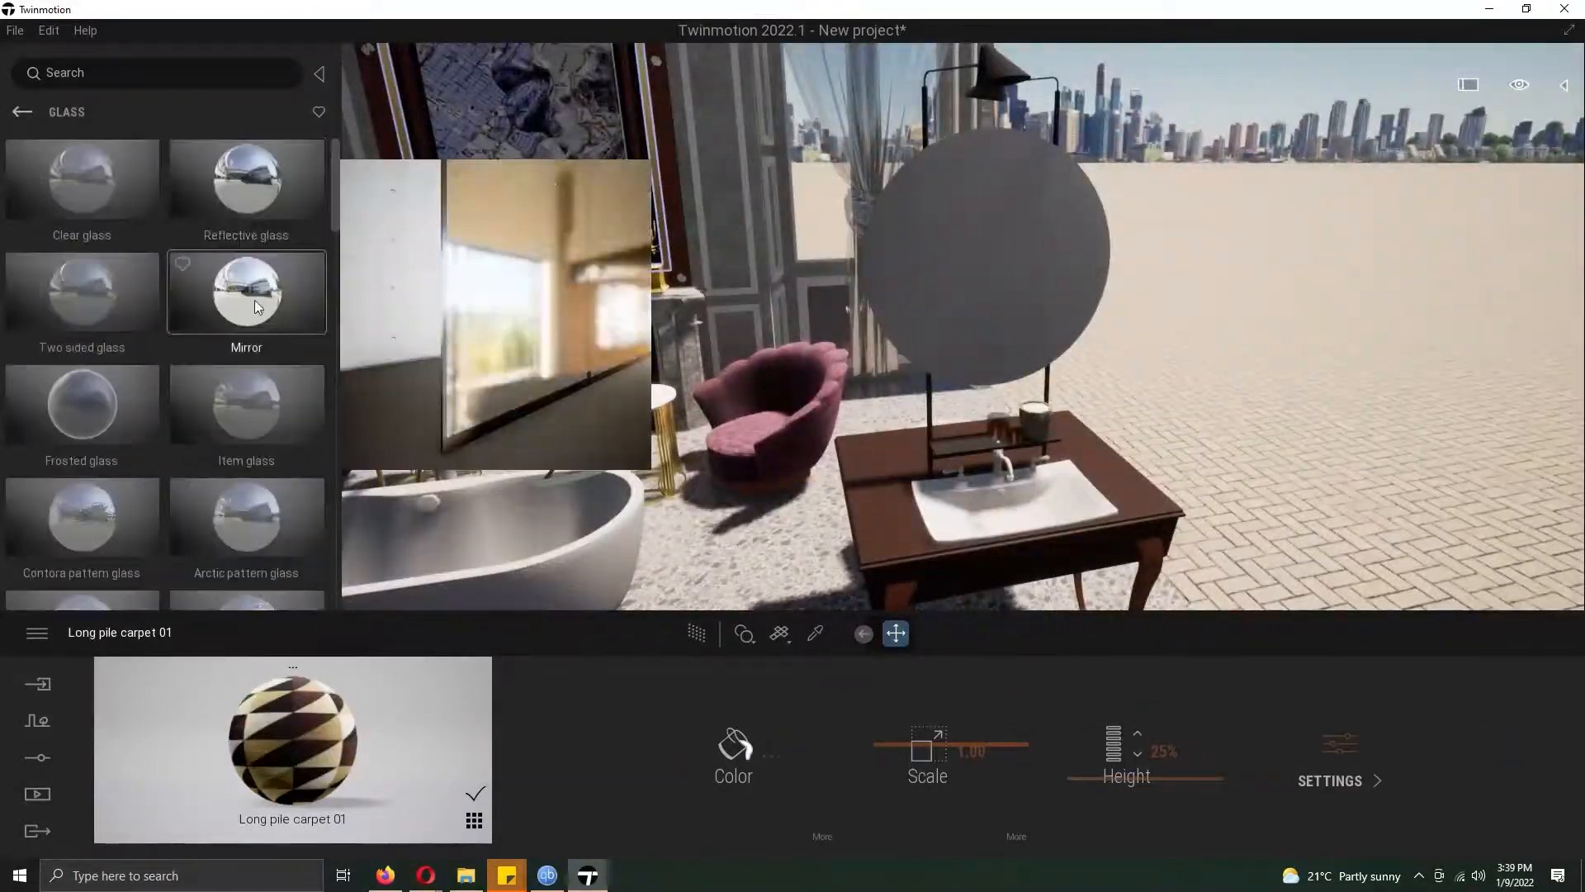
pyautogui.moveTo(253, 285); pyautogui.dragTo(1009, 281)
# - Apply Fabric wool base 01 to the window curtains, undoing a trial of Fabric wool shaggy 01
pyautogui.moveTo(1009, 281); pyautogui.dragTo(885, 472, button='right')
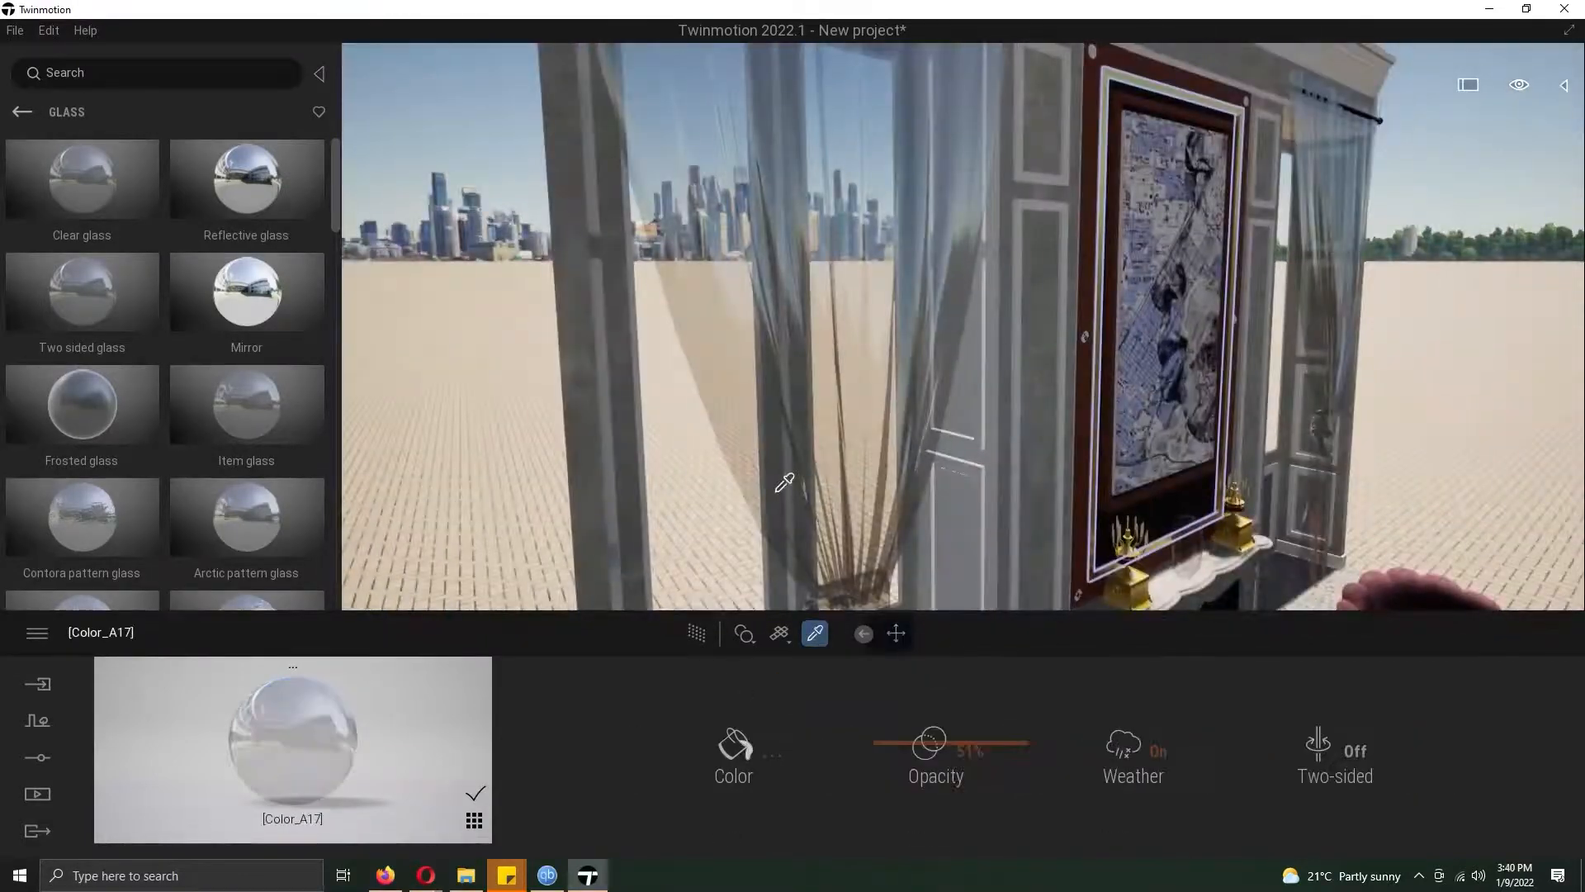
pyautogui.click(23, 111)
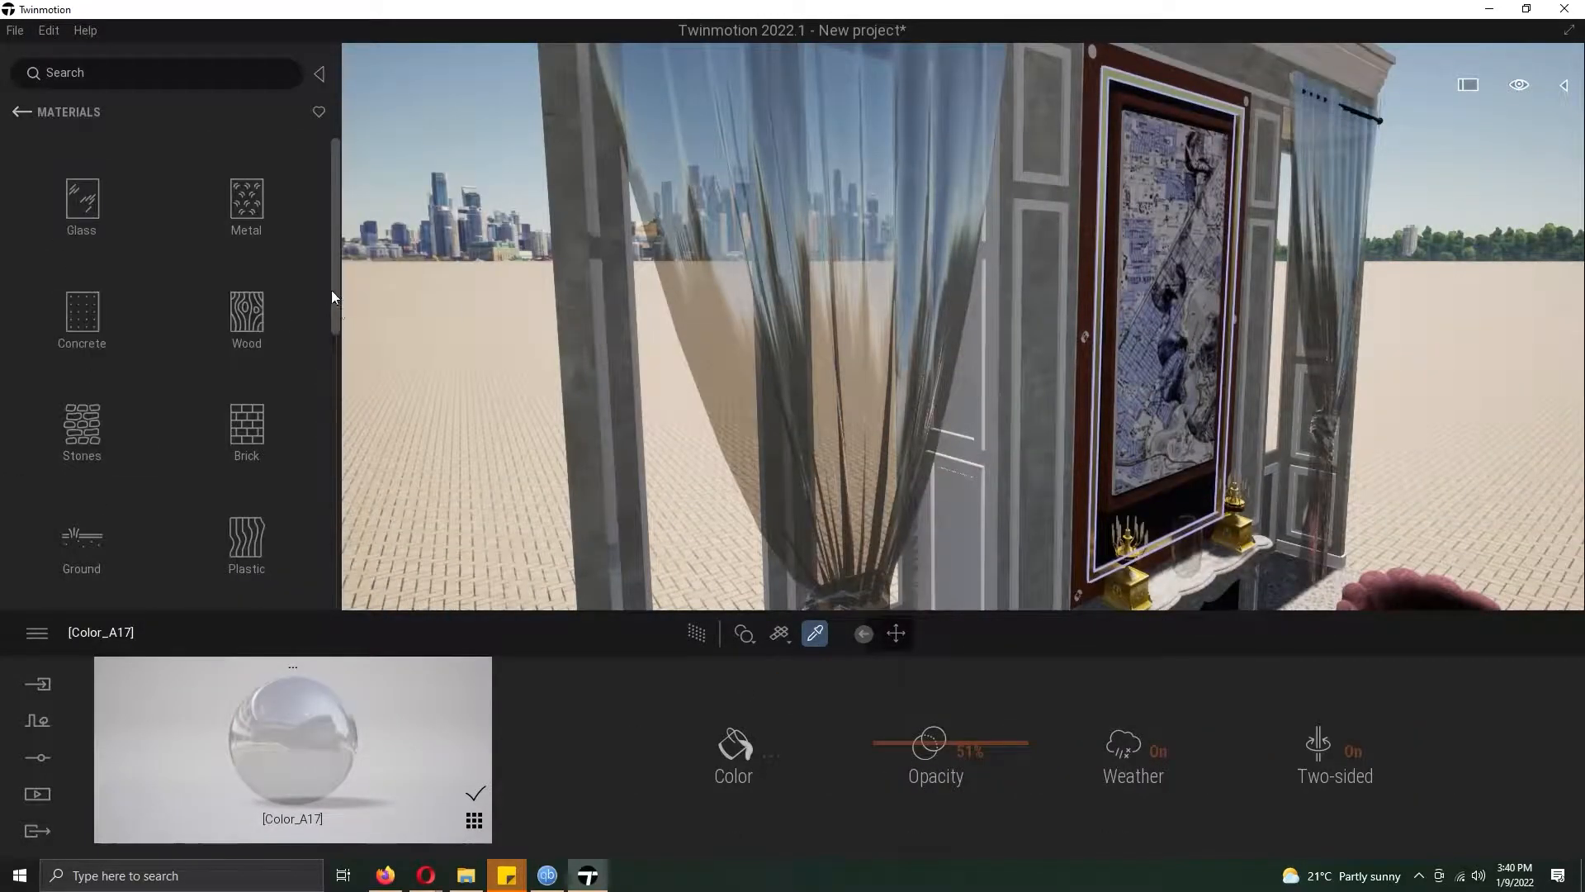
pyautogui.click(81, 508)
pyautogui.moveTo(335, 251); pyautogui.dragTo(310, 484)
pyautogui.moveTo(83, 410); pyautogui.dragTo(680, 311)
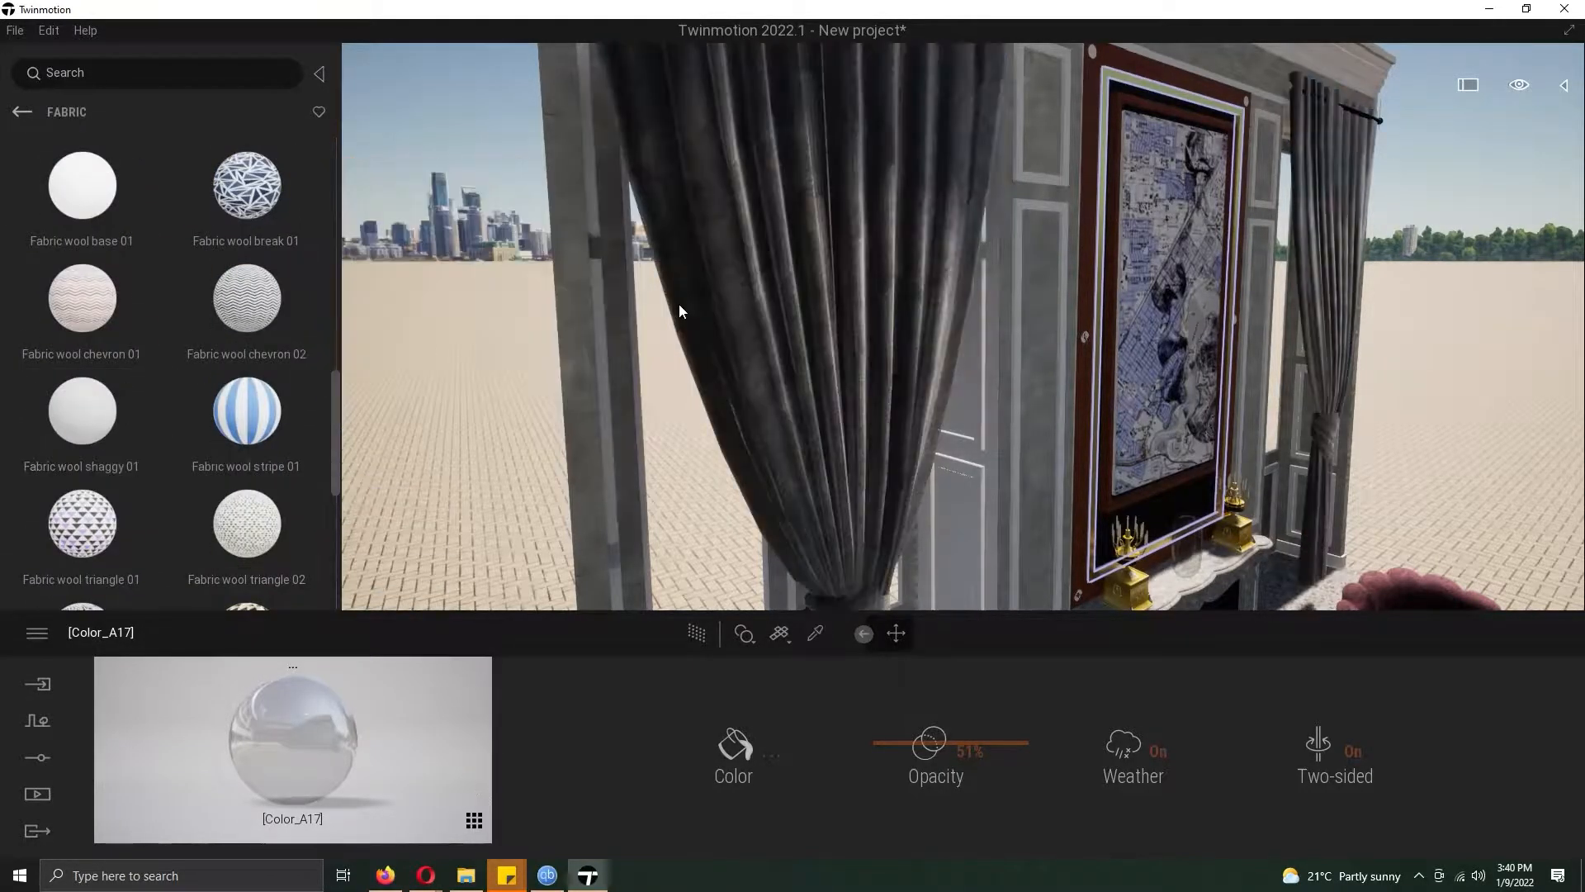
pyautogui.hotkey('ctrl', 'z')
pyautogui.scroll(1, 150, 302)
pyautogui.moveTo(82, 235); pyautogui.dragTo(768, 311)
# - Enlarge the texture scale of the curtain fabric and turn its weather effect on
pyautogui.scroll(5, 768, 311)
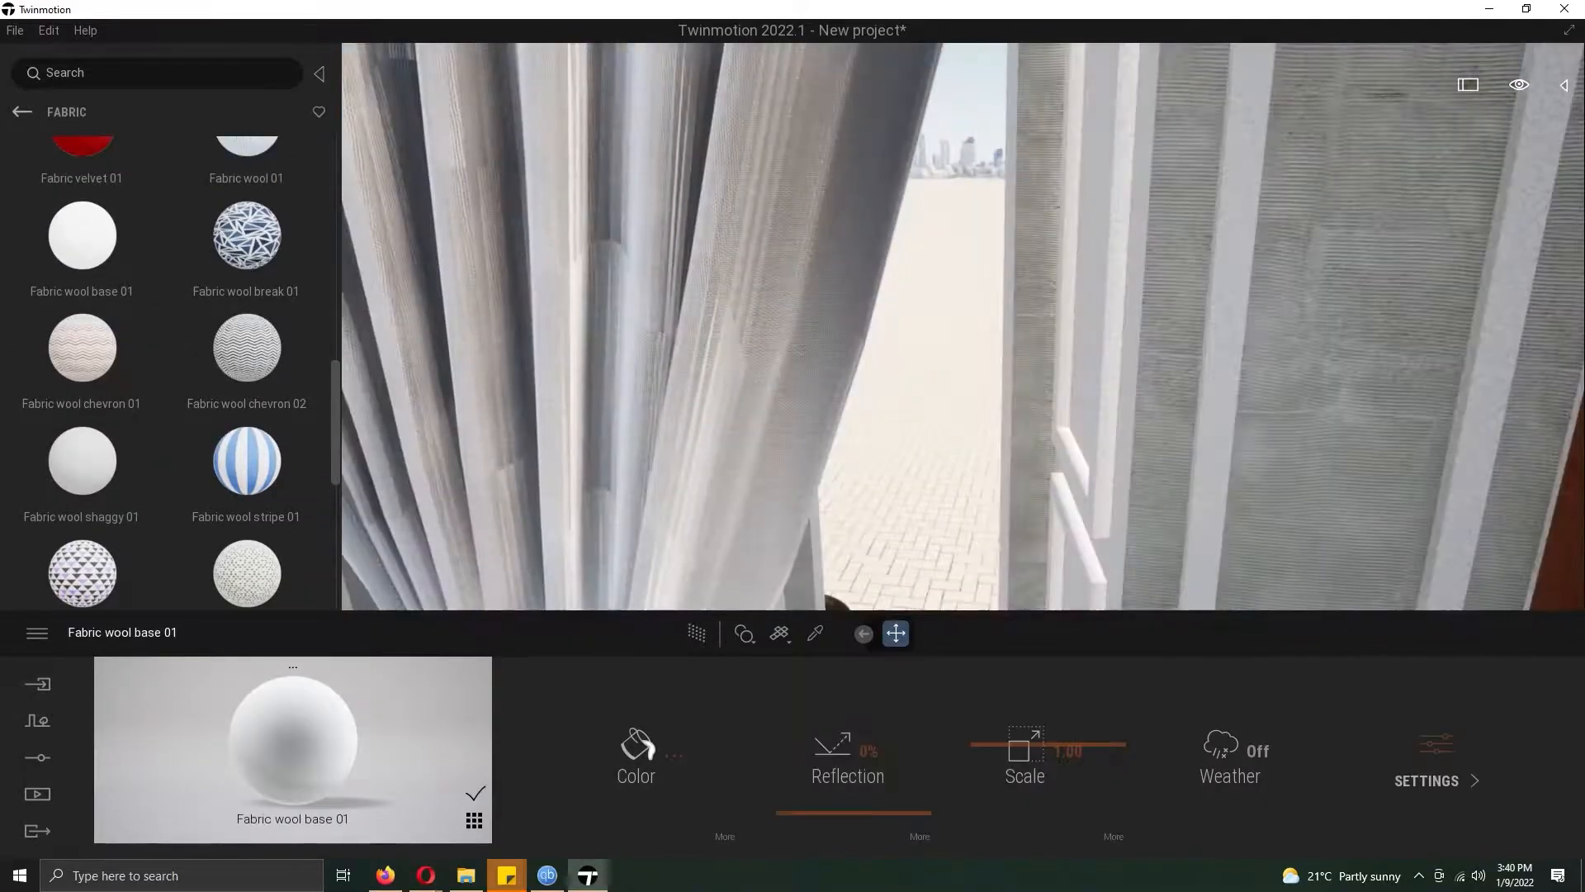
pyautogui.moveTo(1021, 745)
pyautogui.mouseDown()
pyautogui.moveTo(1023, 758)
pyautogui.moveTo(1025, 731)
pyautogui.mouseUp()
pyautogui.click(1232, 753)
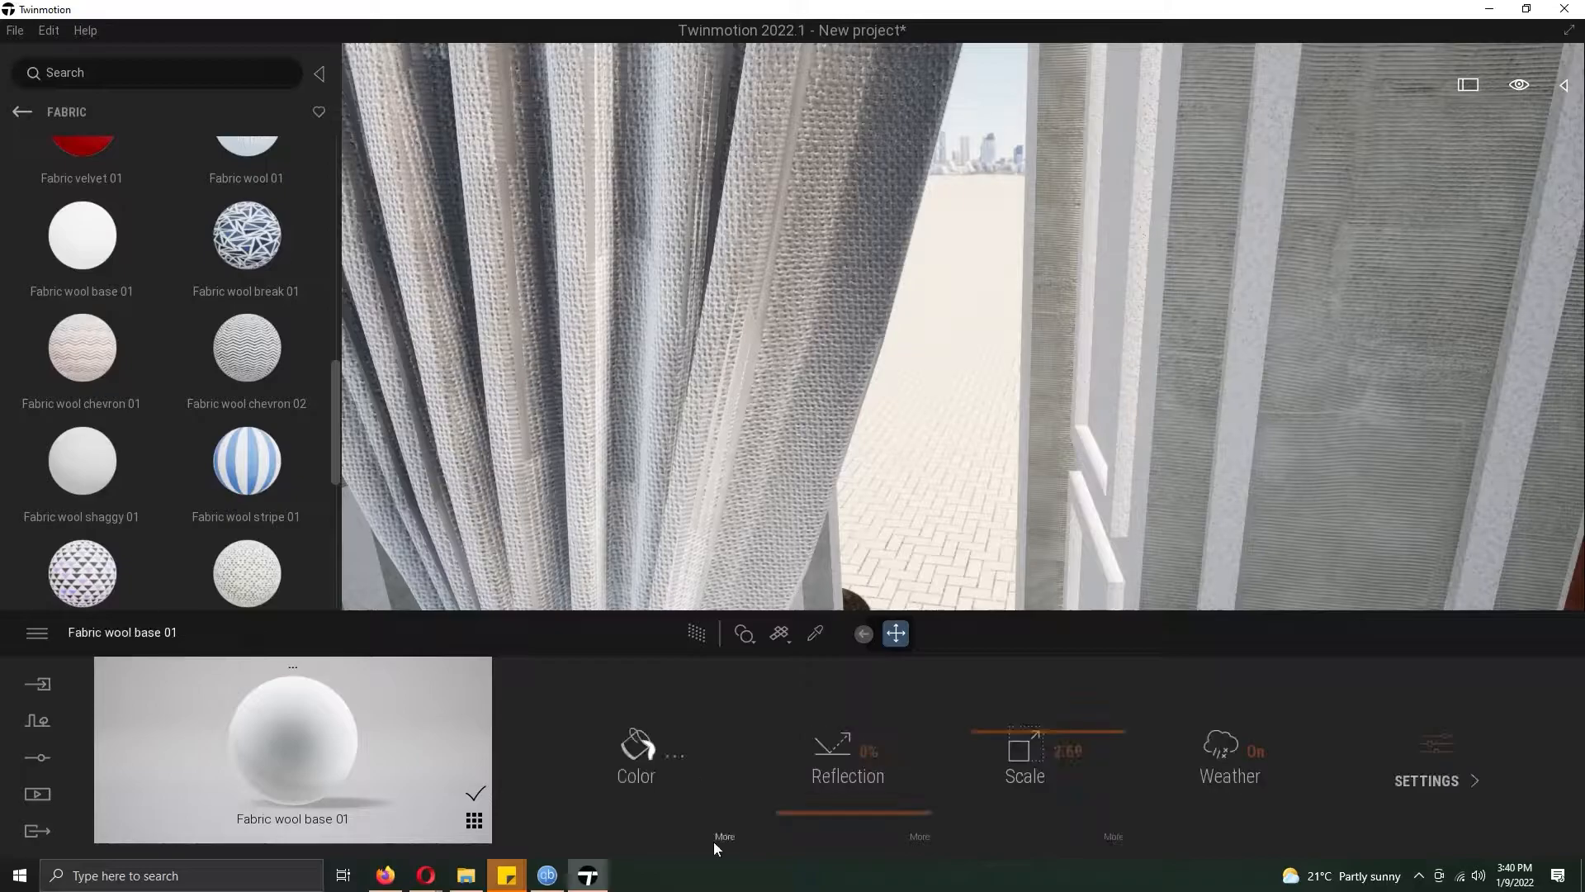
# - Try other fabrics on the curtains, including Fabric wool stripe 01, and undo the trials
pyautogui.moveTo(247, 460); pyautogui.dragTo(671, 460)
pyautogui.scroll(-5, 671, 460)
pyautogui.moveTo(209, 360)
pyautogui.moveTo(247, 339); pyautogui.dragTo(594, 355)
pyautogui.scroll(-5, 501, 348)
pyautogui.hotkey('ctrl', 'z')
pyautogui.scroll(3, 325, 388)
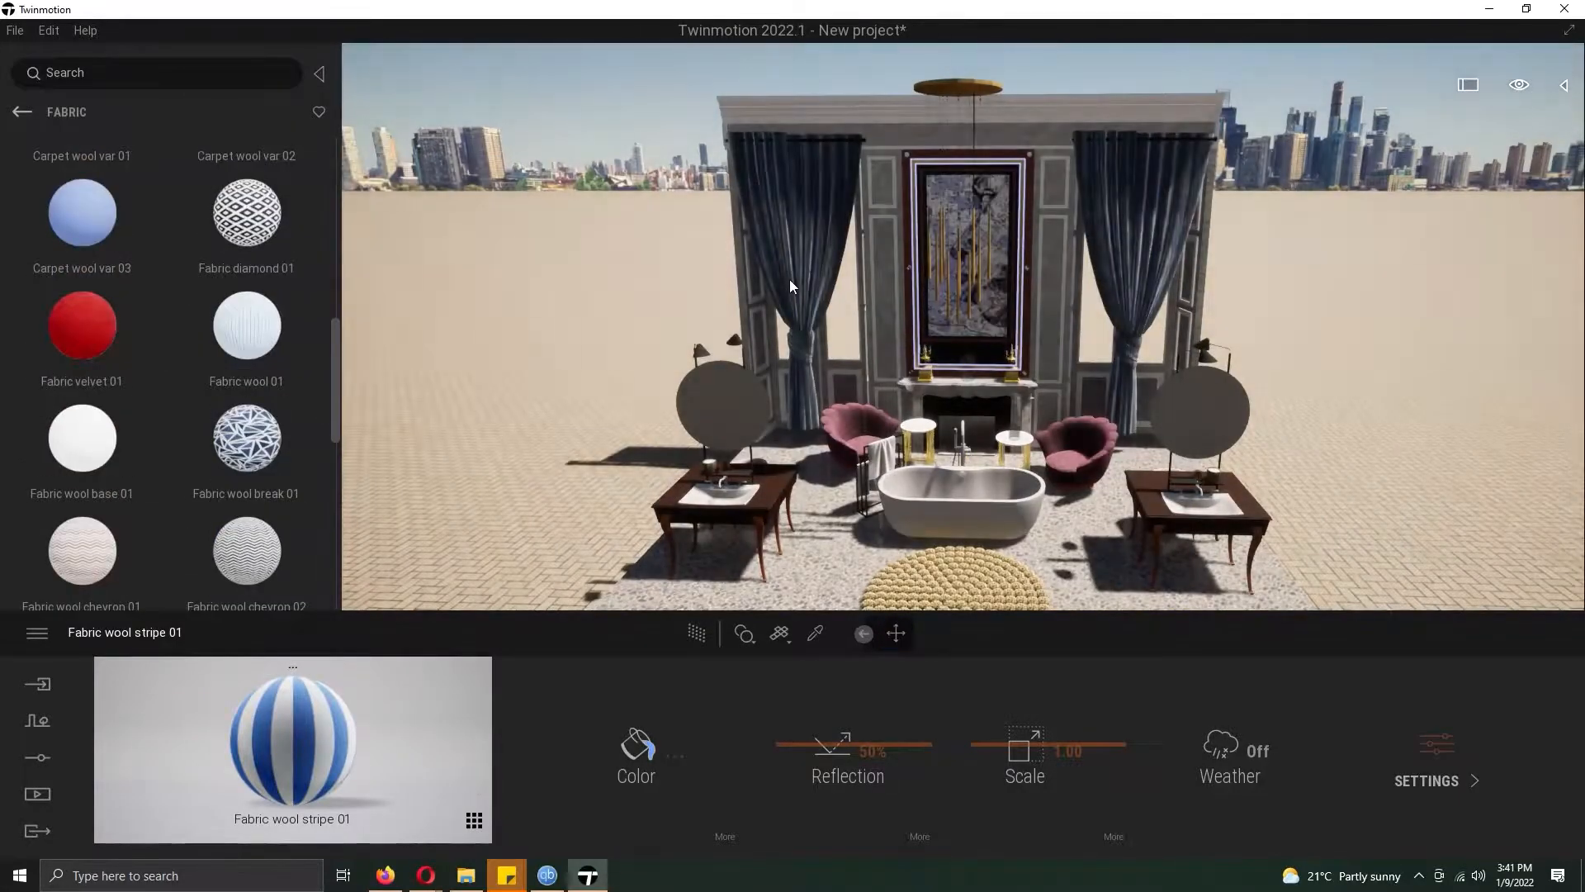
pyautogui.hotkey('ctrl', 'z')
# - Set the reflection of the framed wall artwork's material to 36%
pyautogui.scroll(5, 792, 289)
pyautogui.scroll(8, 795, 297)
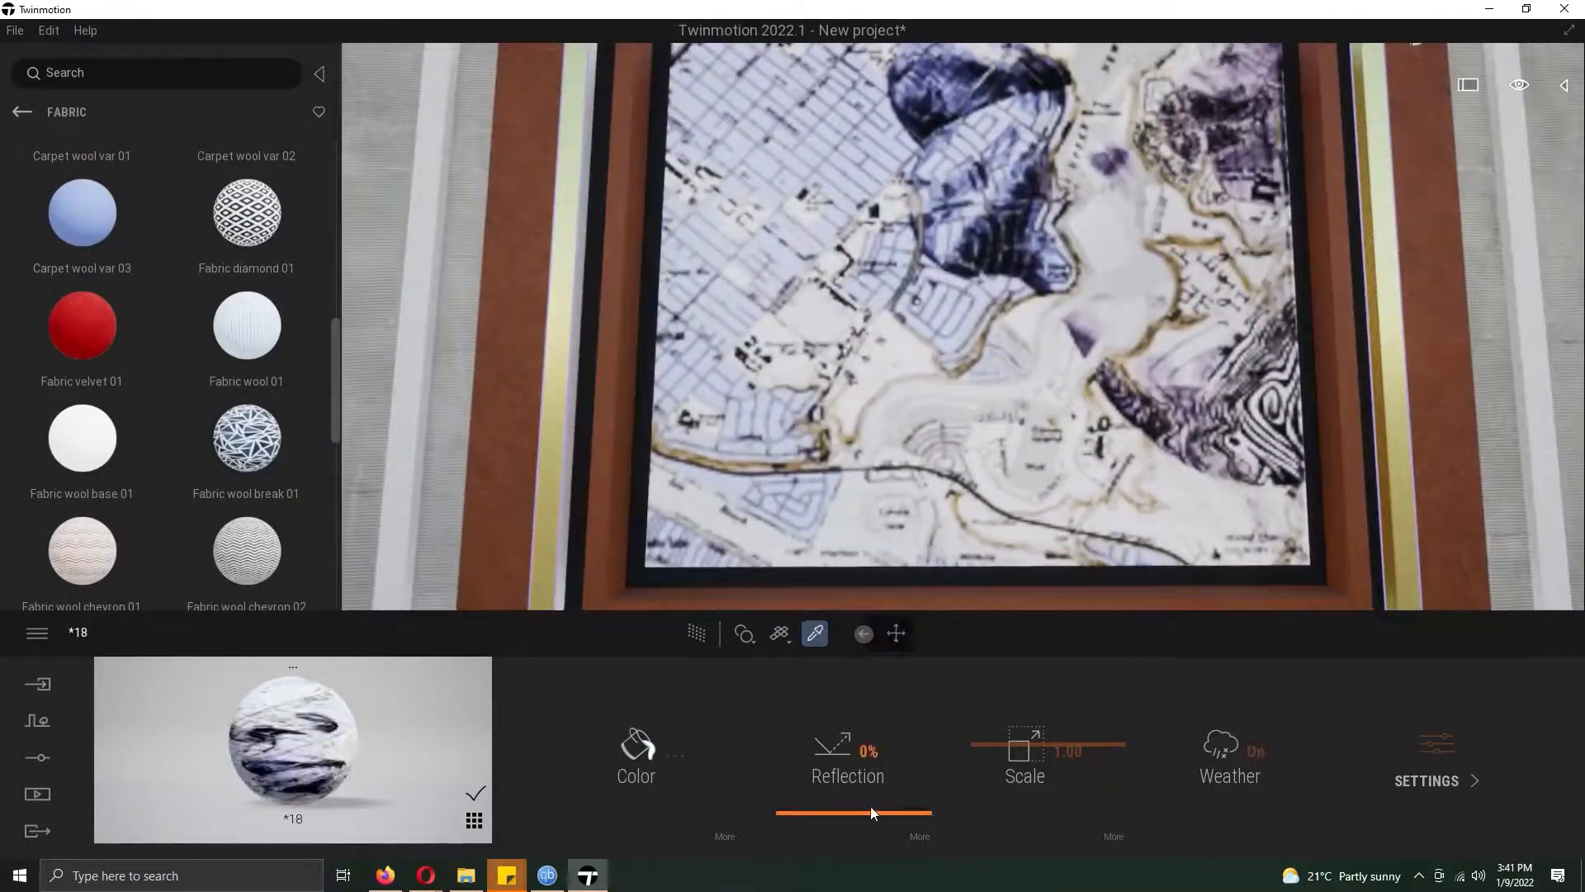
pyautogui.moveTo(892, 787); pyautogui.dragTo(892, 764)
# - Place a Fabric chair OO1 from the living room chair models on the floor beside the wooden vanity table
pyautogui.scroll(-8, 896, 364)
pyautogui.keyDown('shift'); pyautogui.moveTo(826, 355); pyautogui.dragTo(990, 421, button='middle'); pyautogui.keyUp('shift')
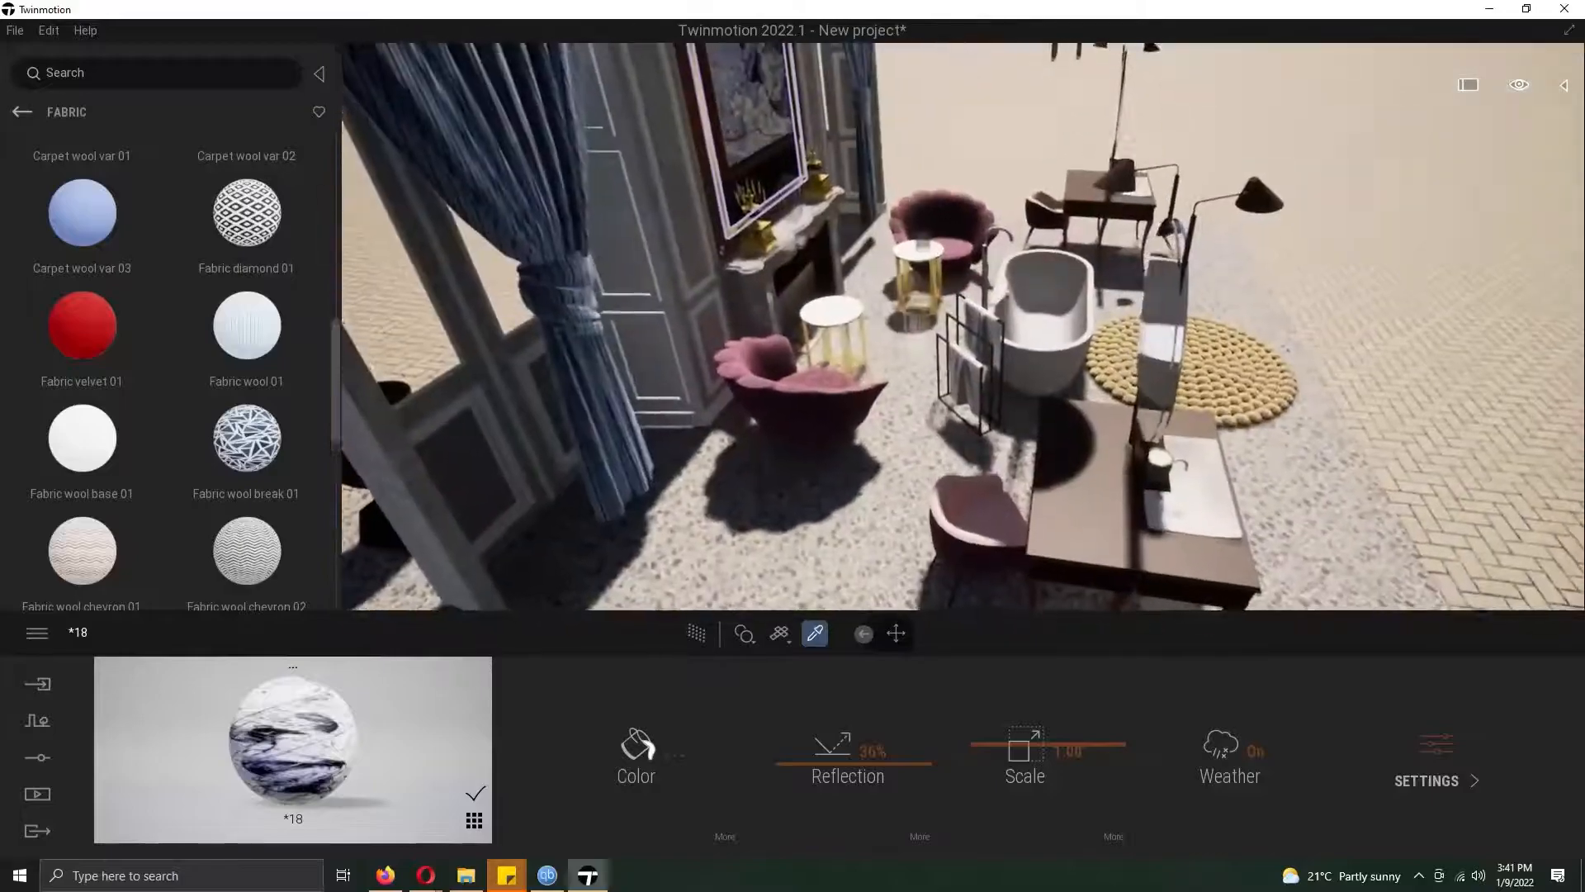
pyautogui.scroll(8, 882, 422)
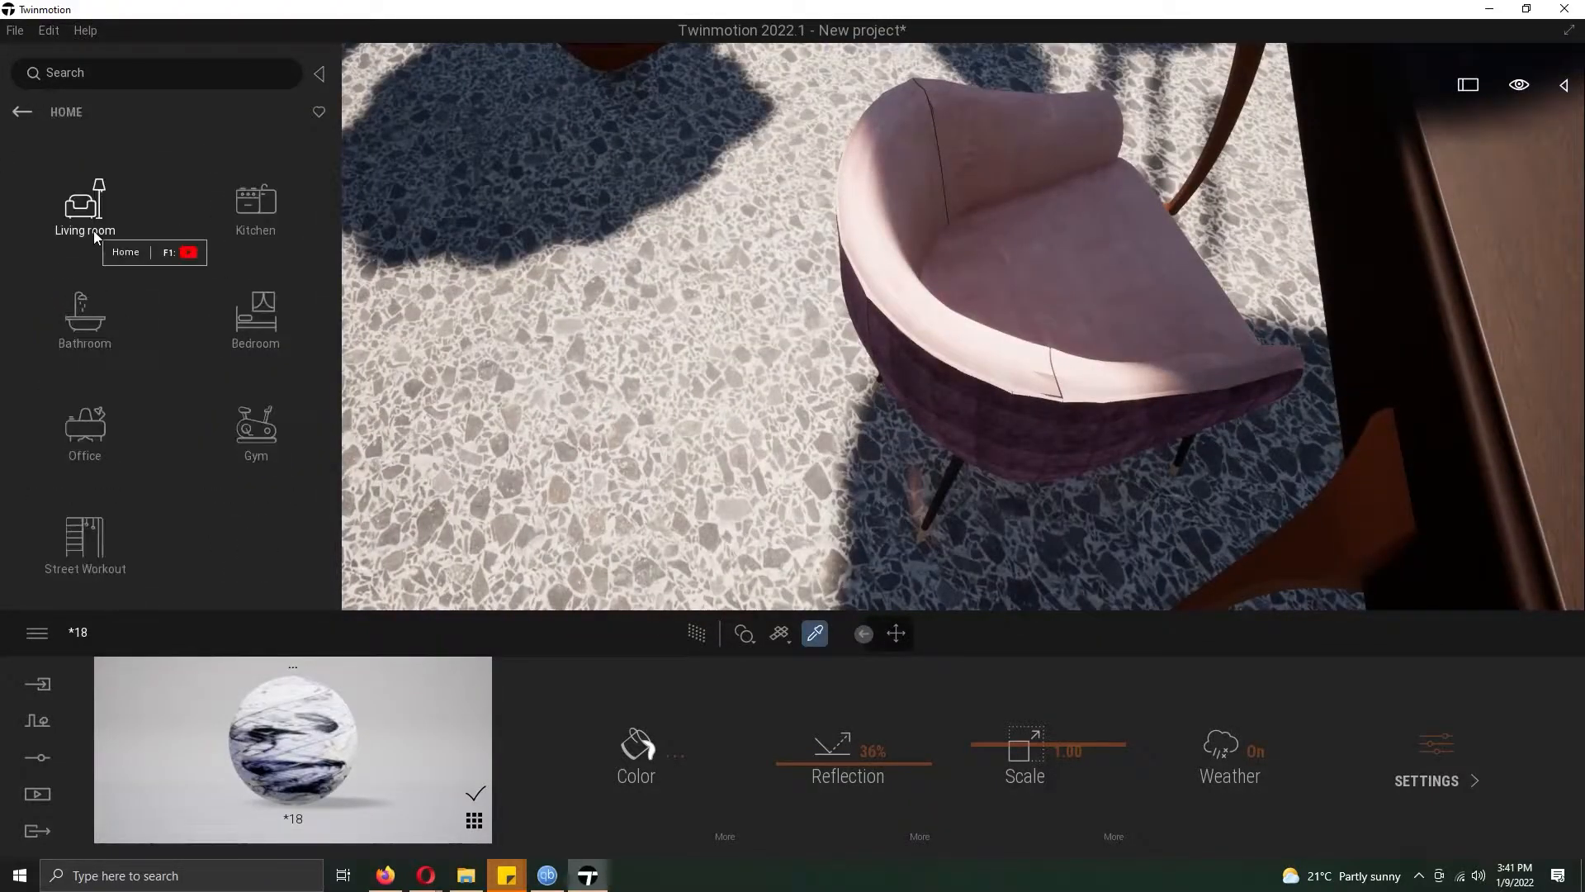
pyautogui.click(93, 230)
pyautogui.click(93, 231)
pyautogui.moveTo(333, 216); pyautogui.dragTo(322, 487)
pyautogui.moveTo(83, 216); pyautogui.dragTo(537, 428)
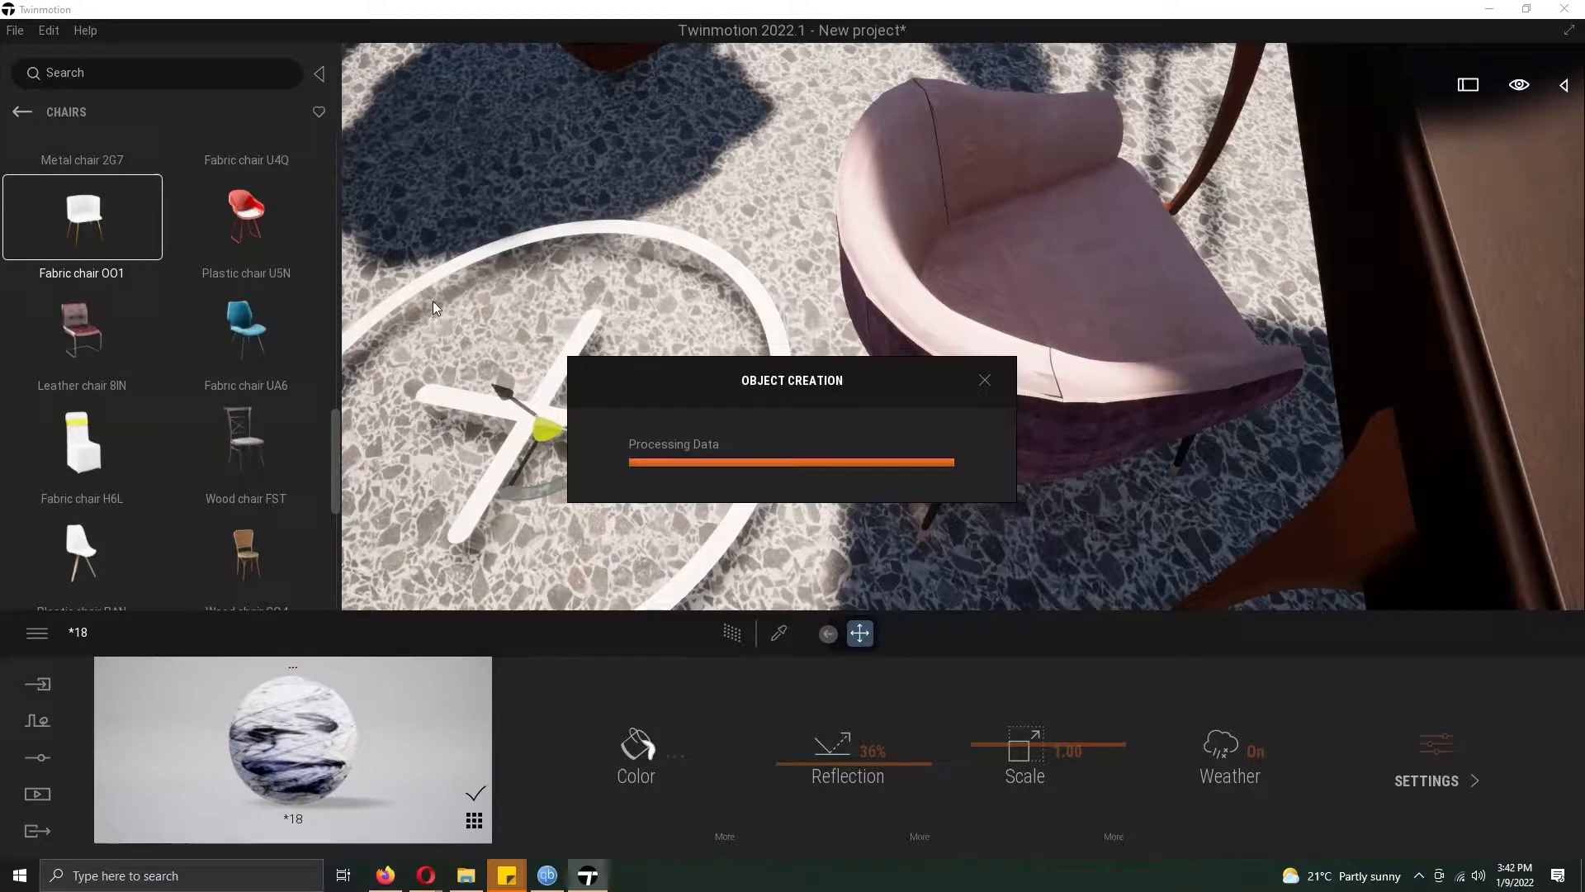
# - Orient the white fabric chair toward its vanity and place a second one beside the other vanity table
pyautogui.scroll(-10, 814, 287)
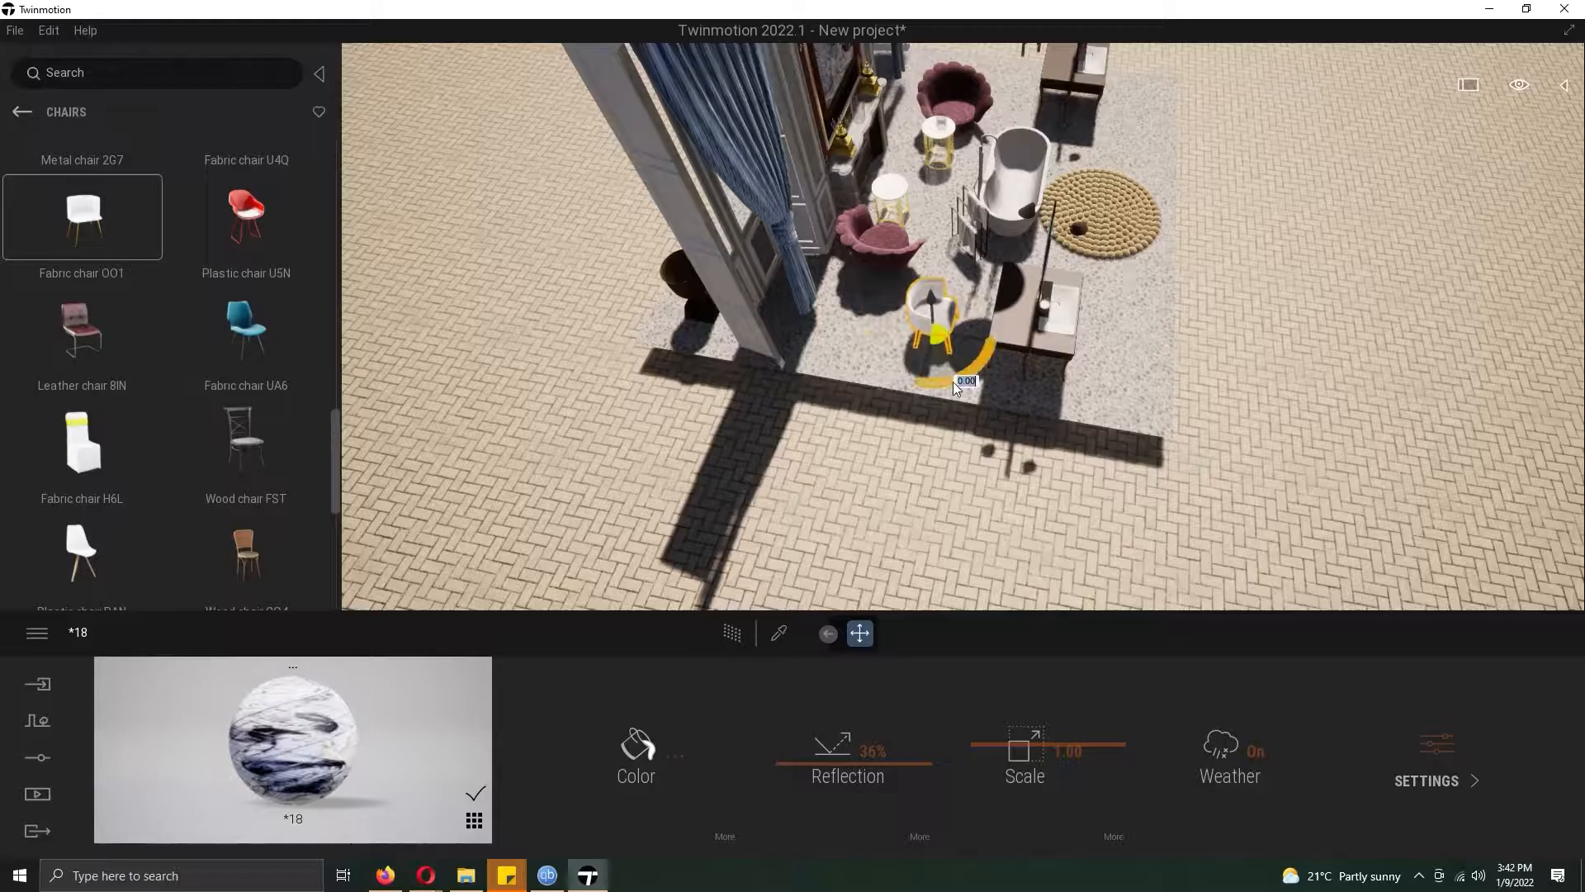
pyautogui.scroll(8, 917, 367)
pyautogui.keyDown('shift'); pyautogui.moveTo(880, 355); pyautogui.dragTo(1156, 356, button='middle'); pyautogui.keyUp('shift')
pyautogui.scroll(-3, 963, 371)
pyautogui.moveTo(963, 372); pyautogui.dragTo(908, 372, button='right')
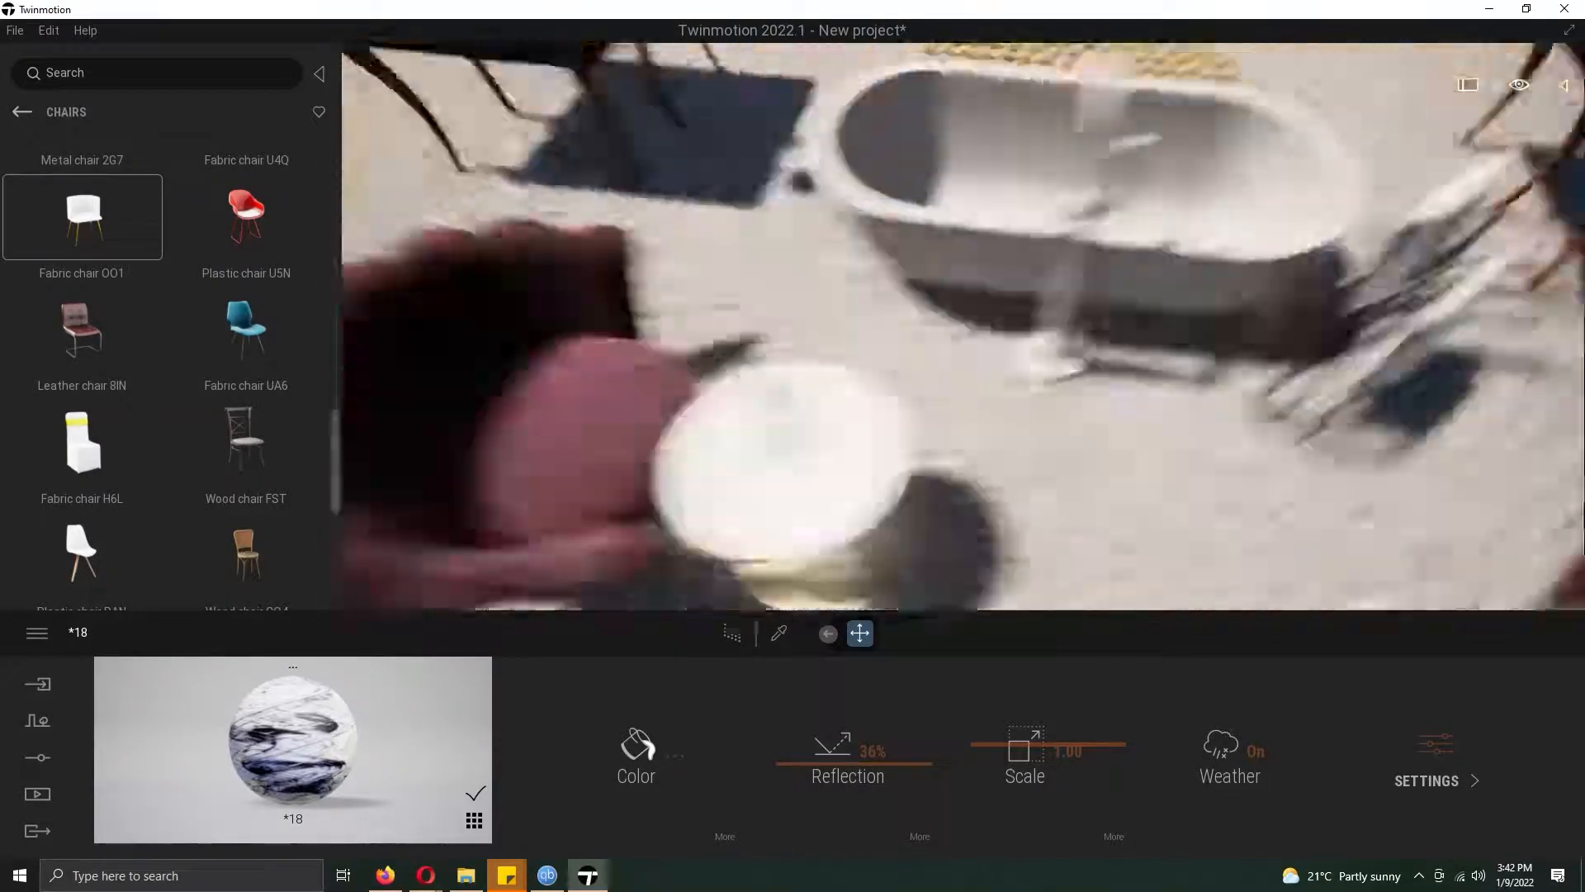
pyautogui.keyDown('shift'); pyautogui.moveTo(908, 207); pyautogui.dragTo(830, 492); pyautogui.keyUp('shift')
pyautogui.click(761, 545)
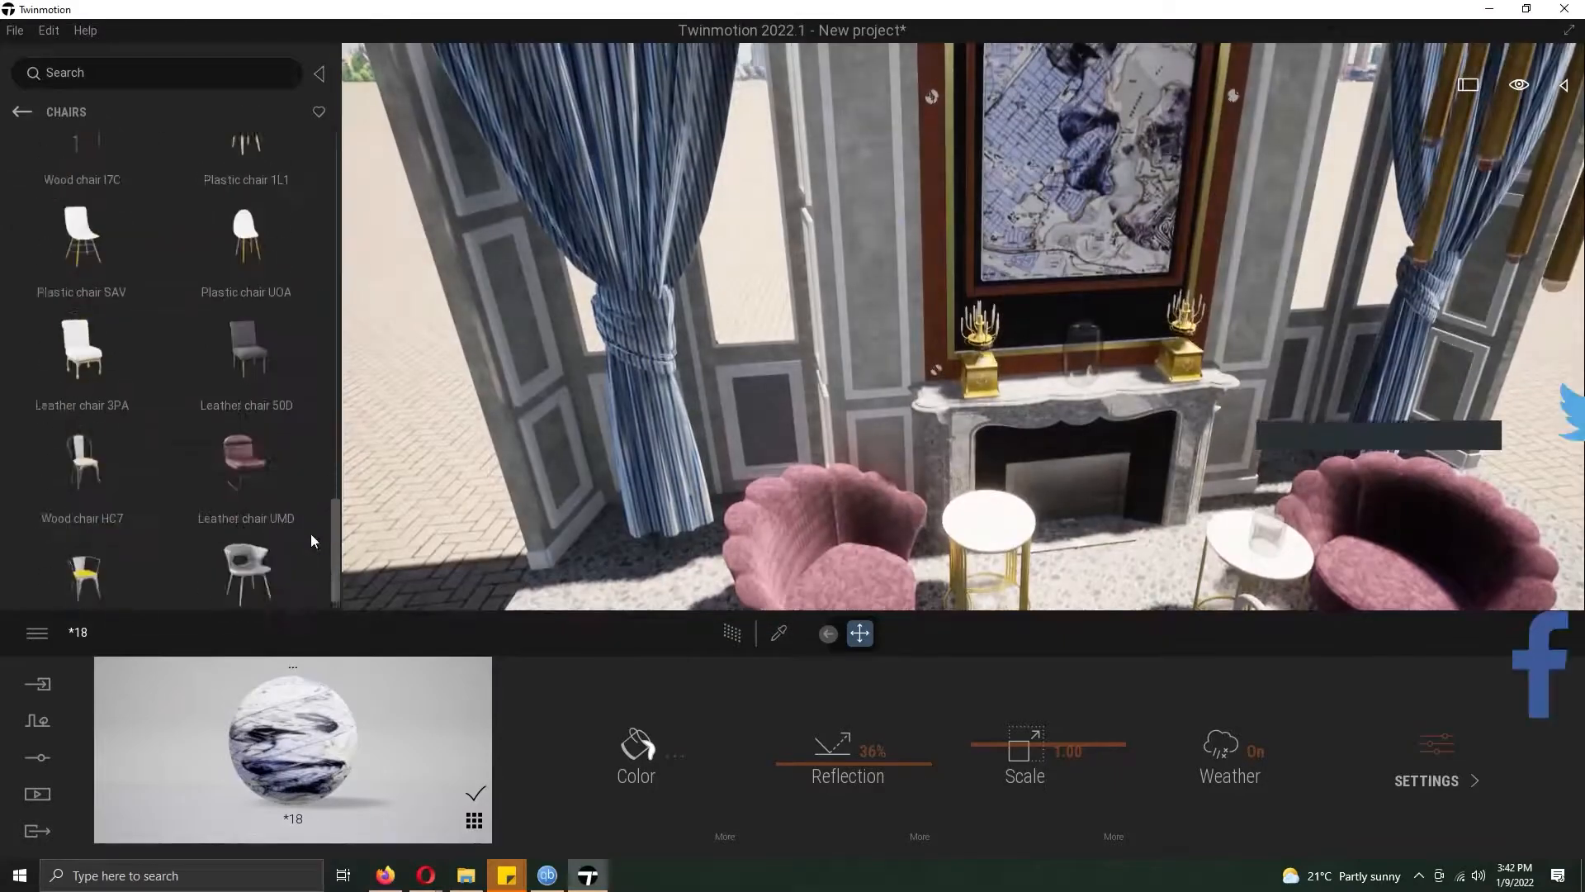
# - Apply Frosted glass to the glass containers on the vanity's shelf
pyautogui.scroll(1, 289, 239)
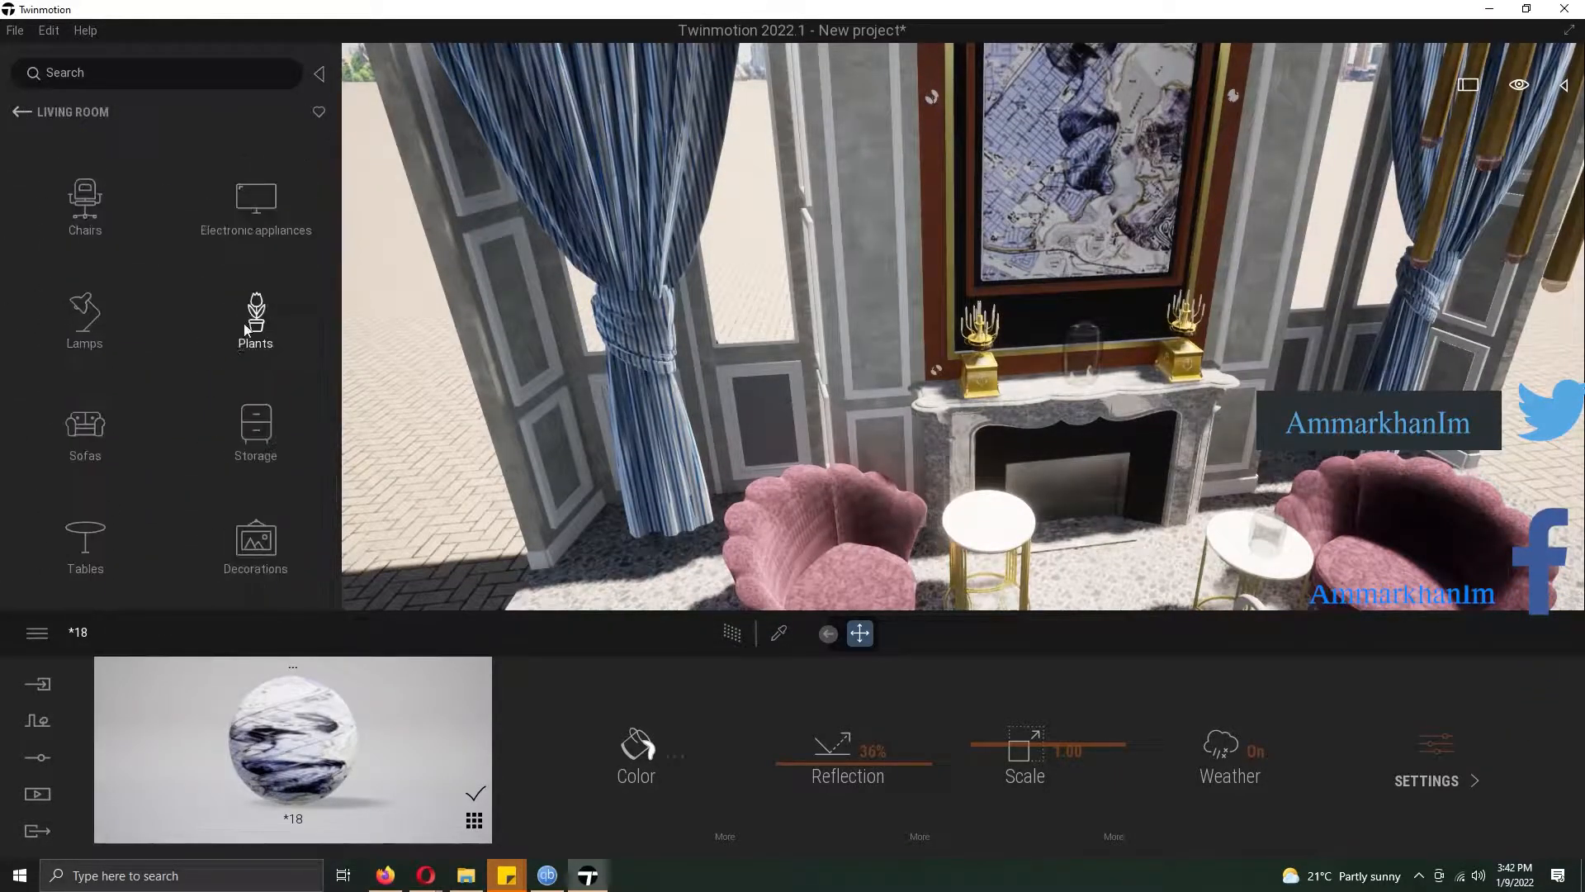
pyautogui.moveTo(338, 190); pyautogui.dragTo(348, 493)
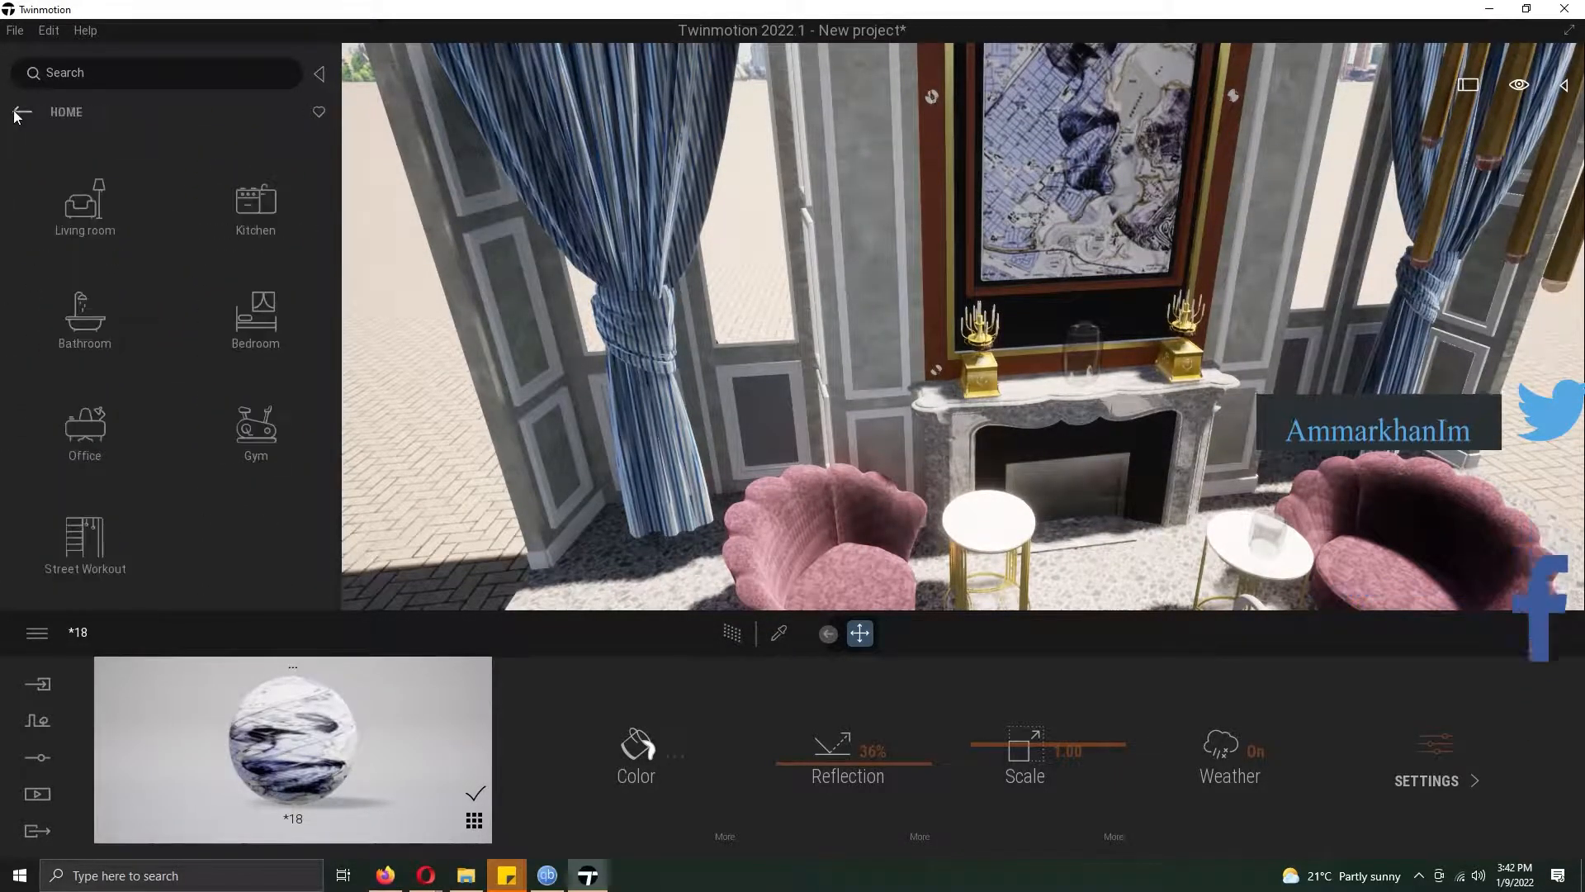
pyautogui.click(82, 202)
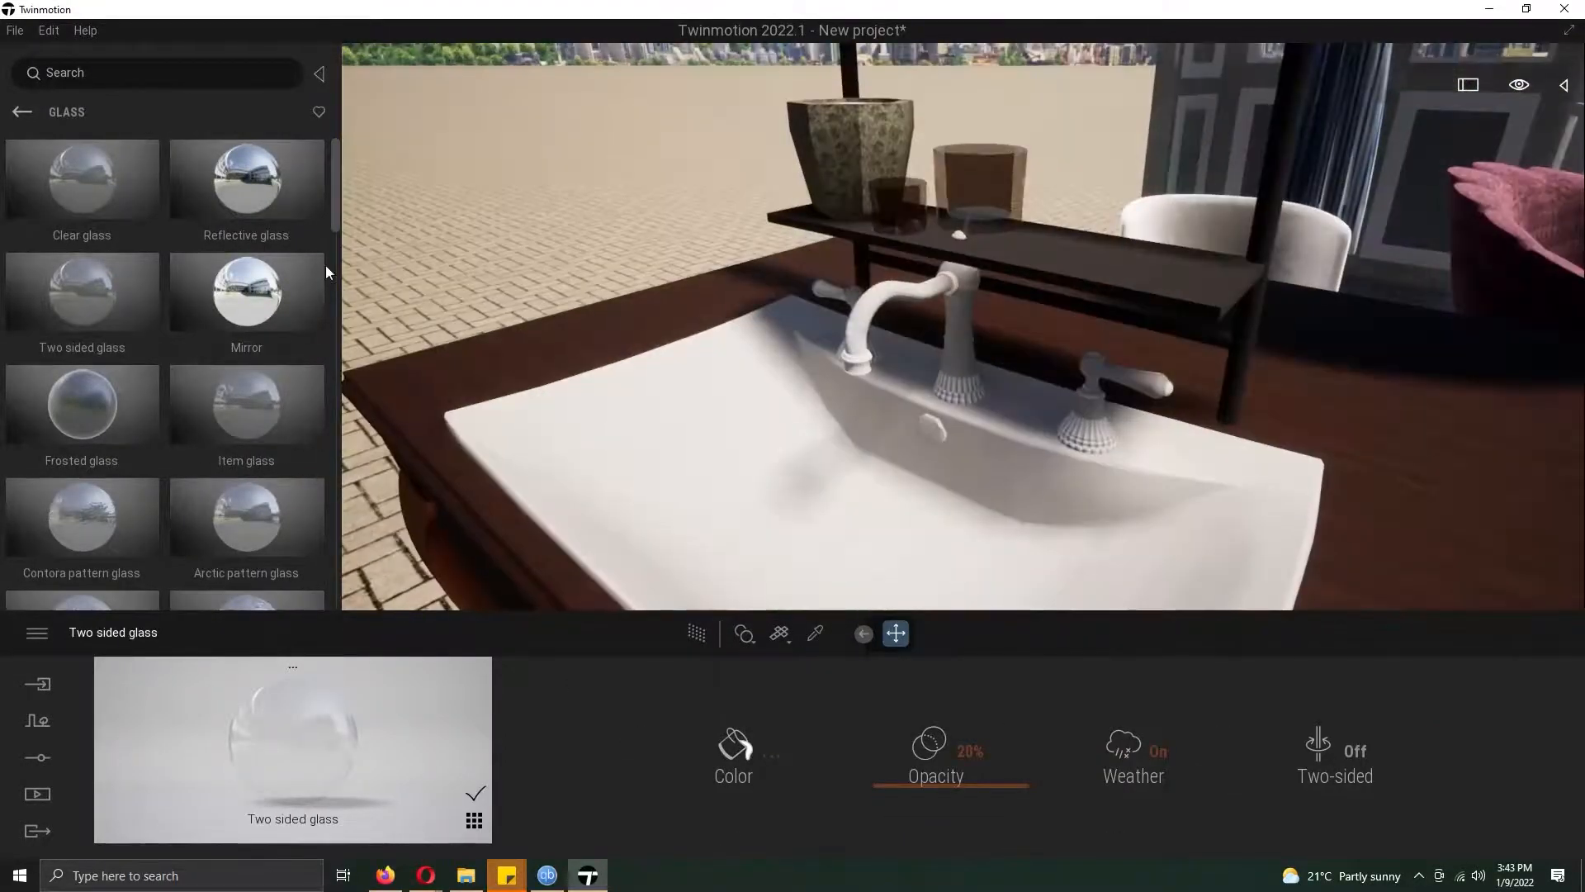
pyautogui.click(994, 190)
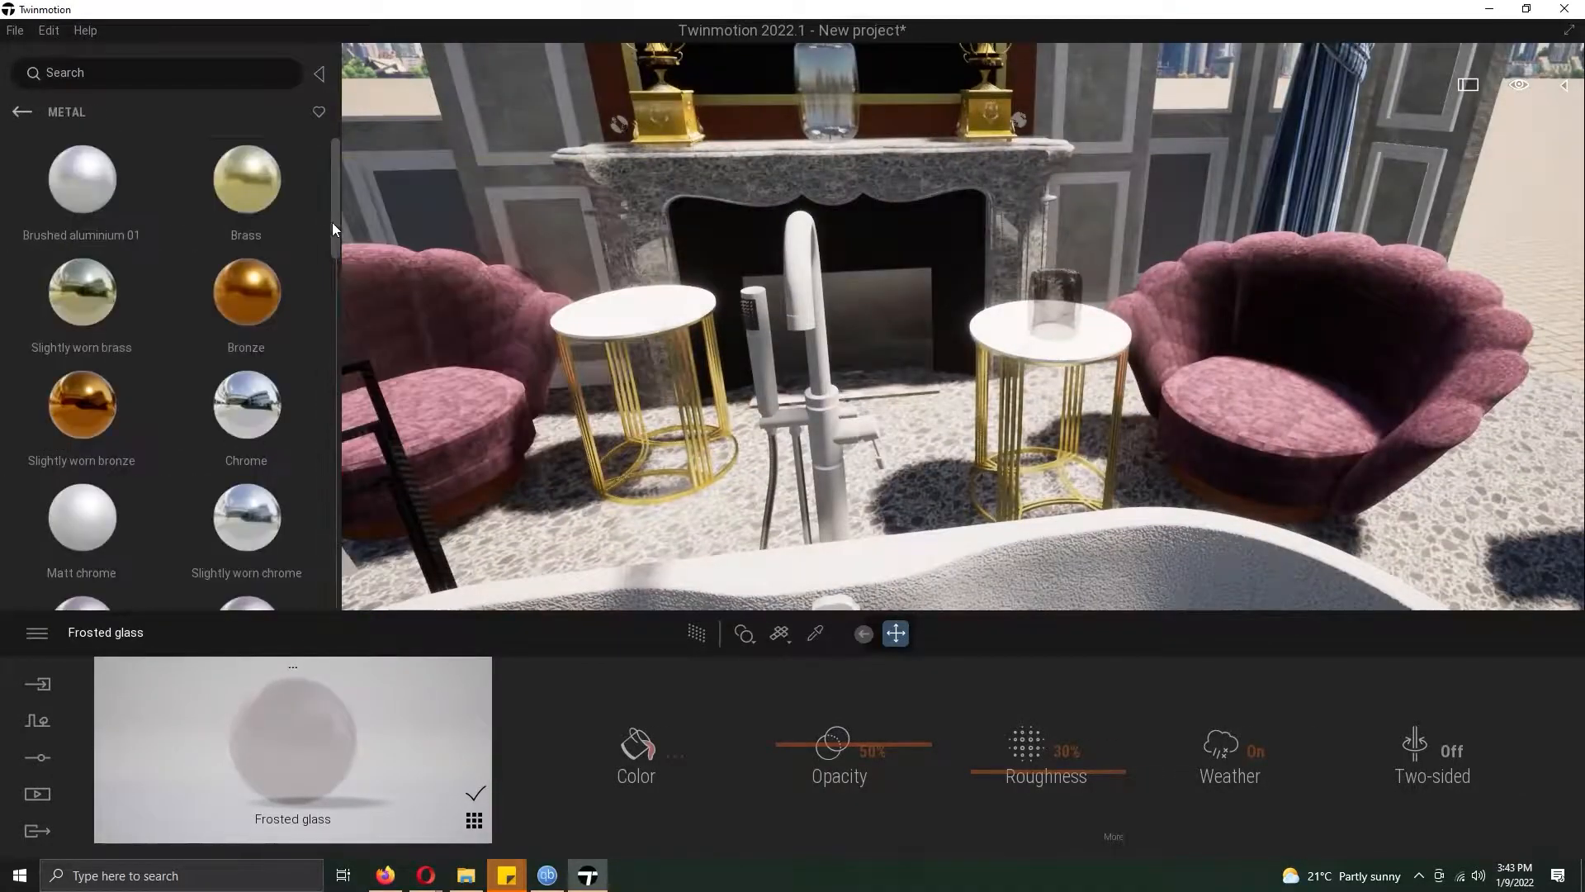
# - Apply Fine concrete 01 to the dark lining inside the fireplace
pyautogui.scroll(-5, 334, 229)
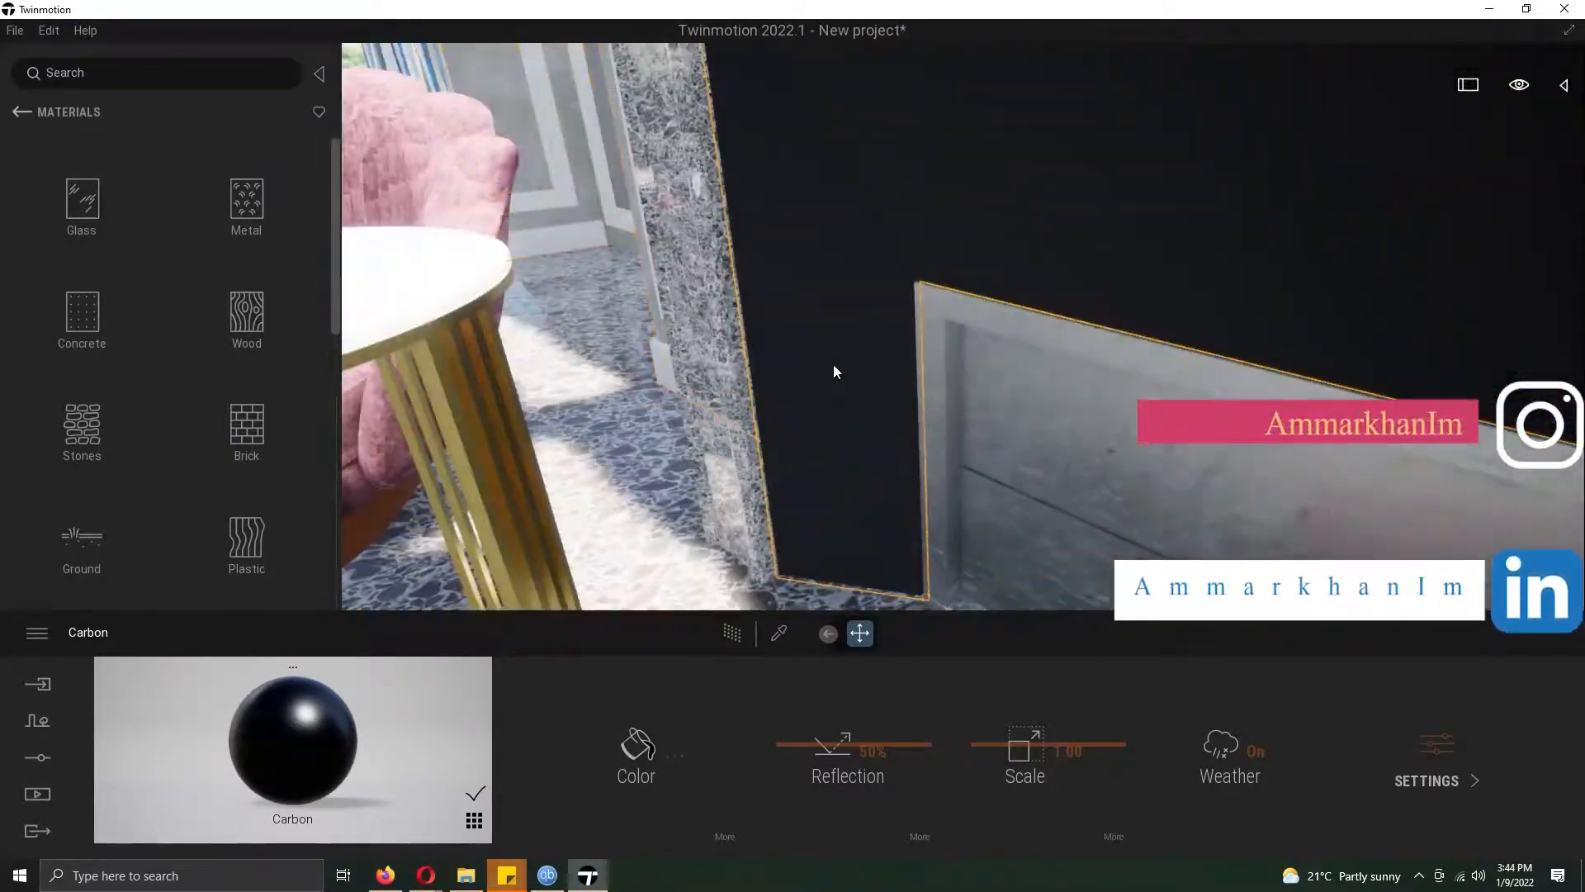
pyautogui.click(82, 313)
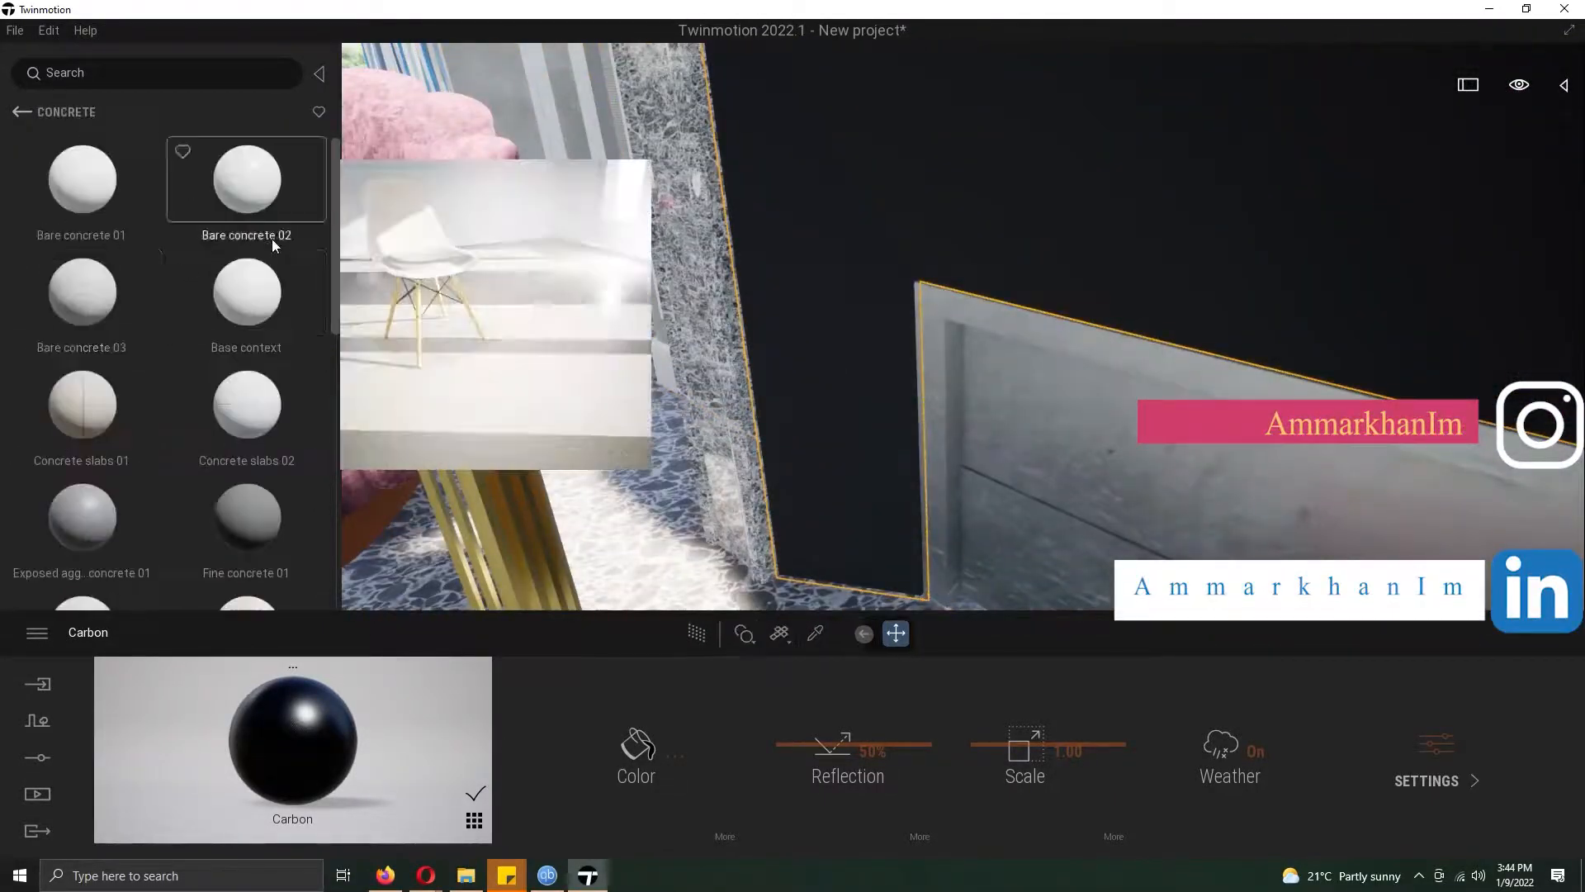
pyautogui.click(246, 495)
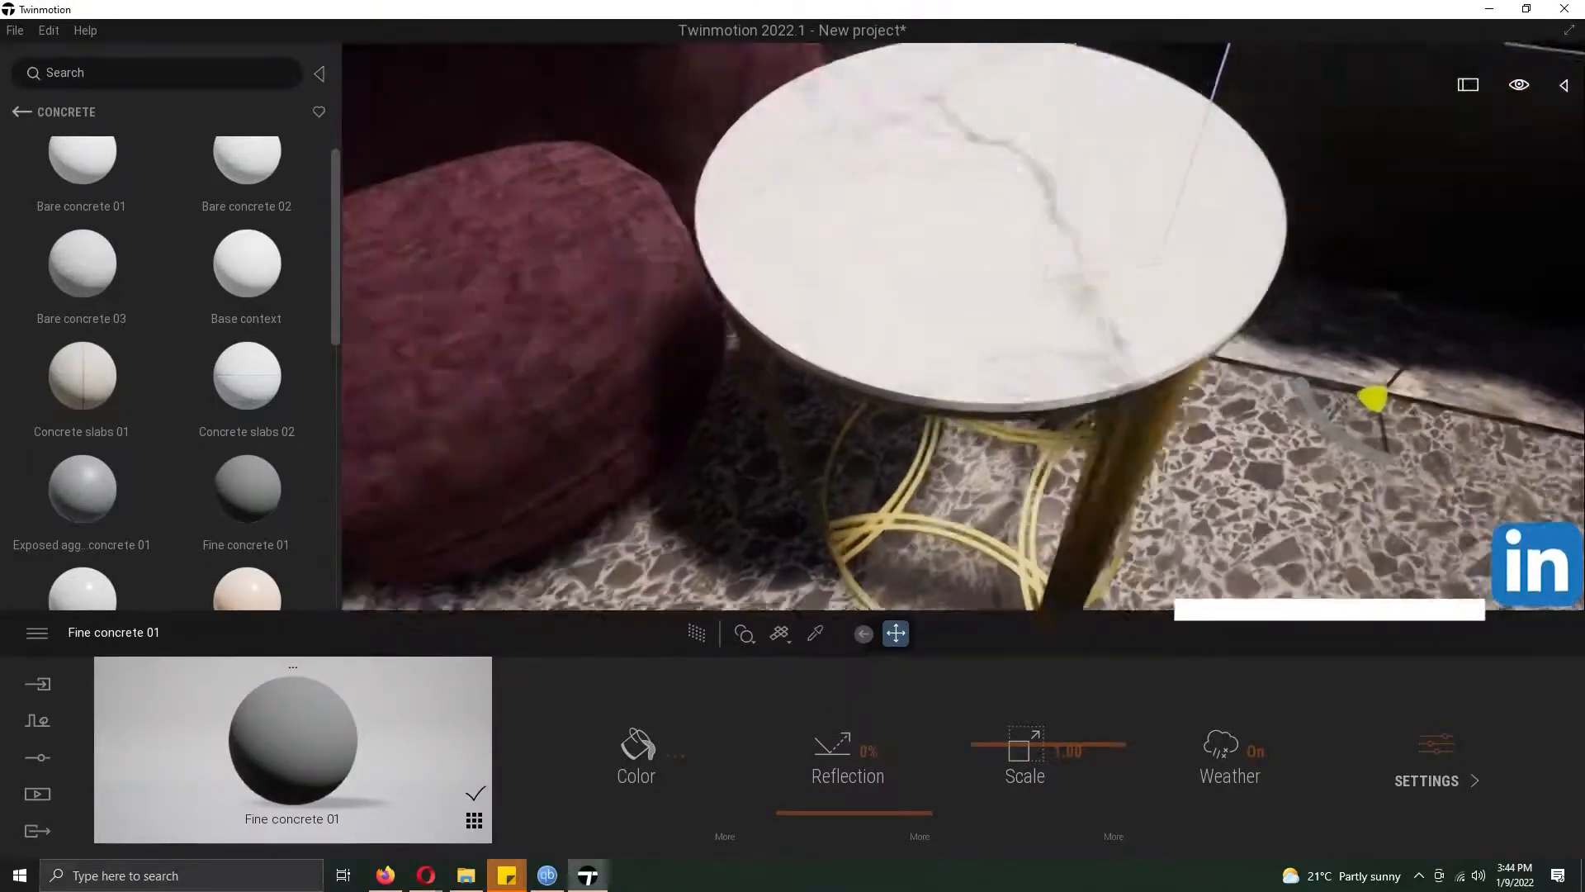
# - Apply Green Marble 01 C to the round top of the gold-legged side table
pyautogui.click(25, 113)
pyautogui.click(81, 508)
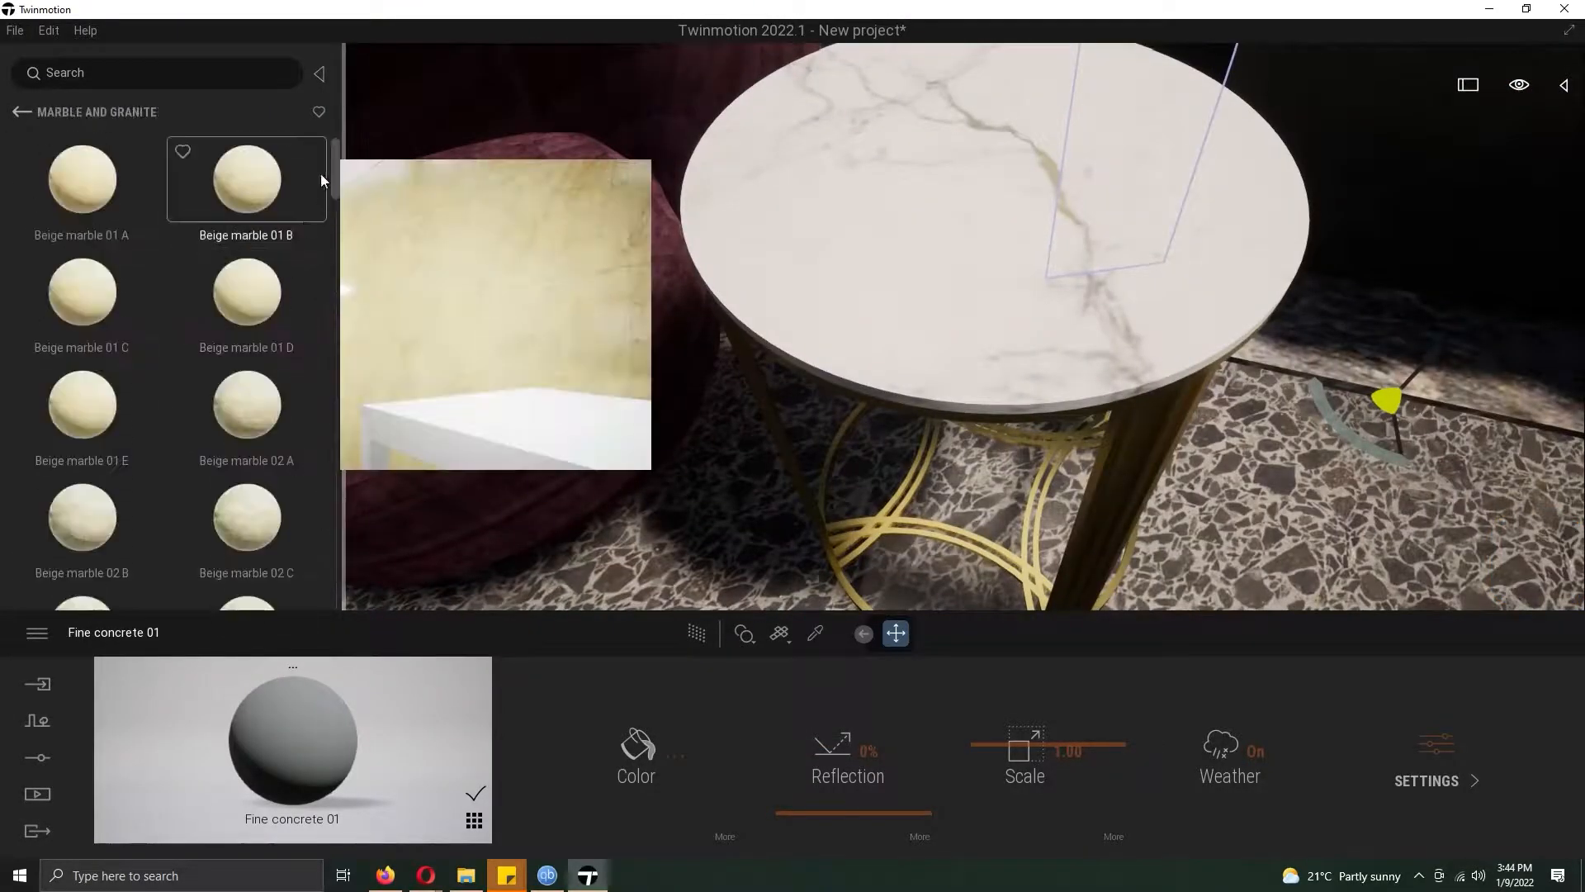
pyautogui.scroll(-5, 322, 207)
pyautogui.moveTo(108, 269); pyautogui.dragTo(853, 252)
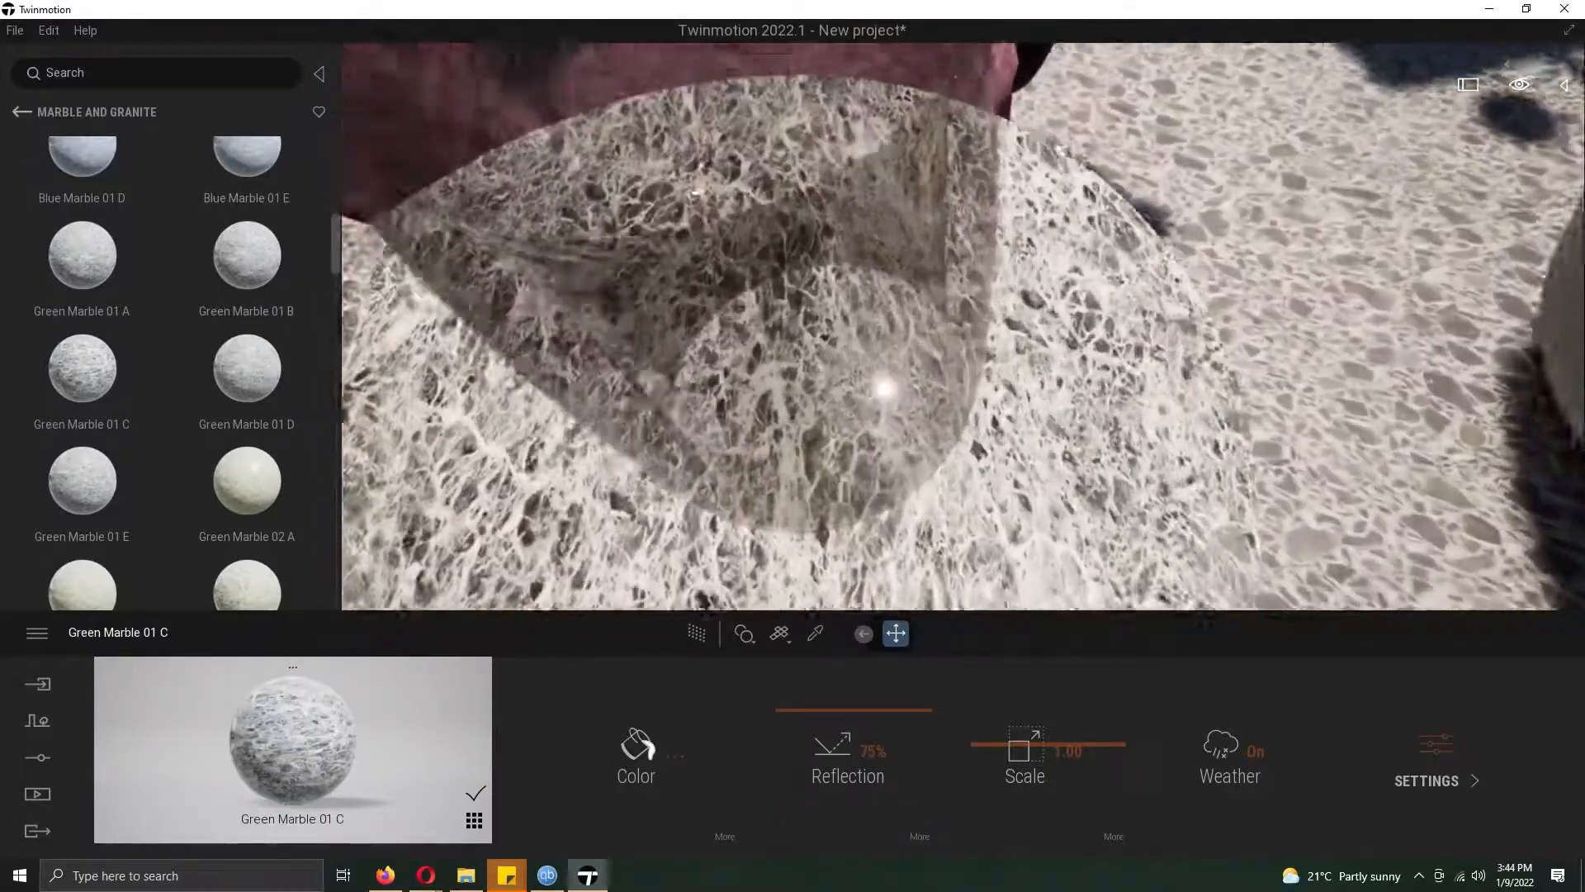
# - Apply Two sided glass to the glass vessel standing on the side table
pyautogui.click(23, 112)
pyautogui.click(82, 298)
pyautogui.moveTo(80, 322); pyautogui.dragTo(766, 273)
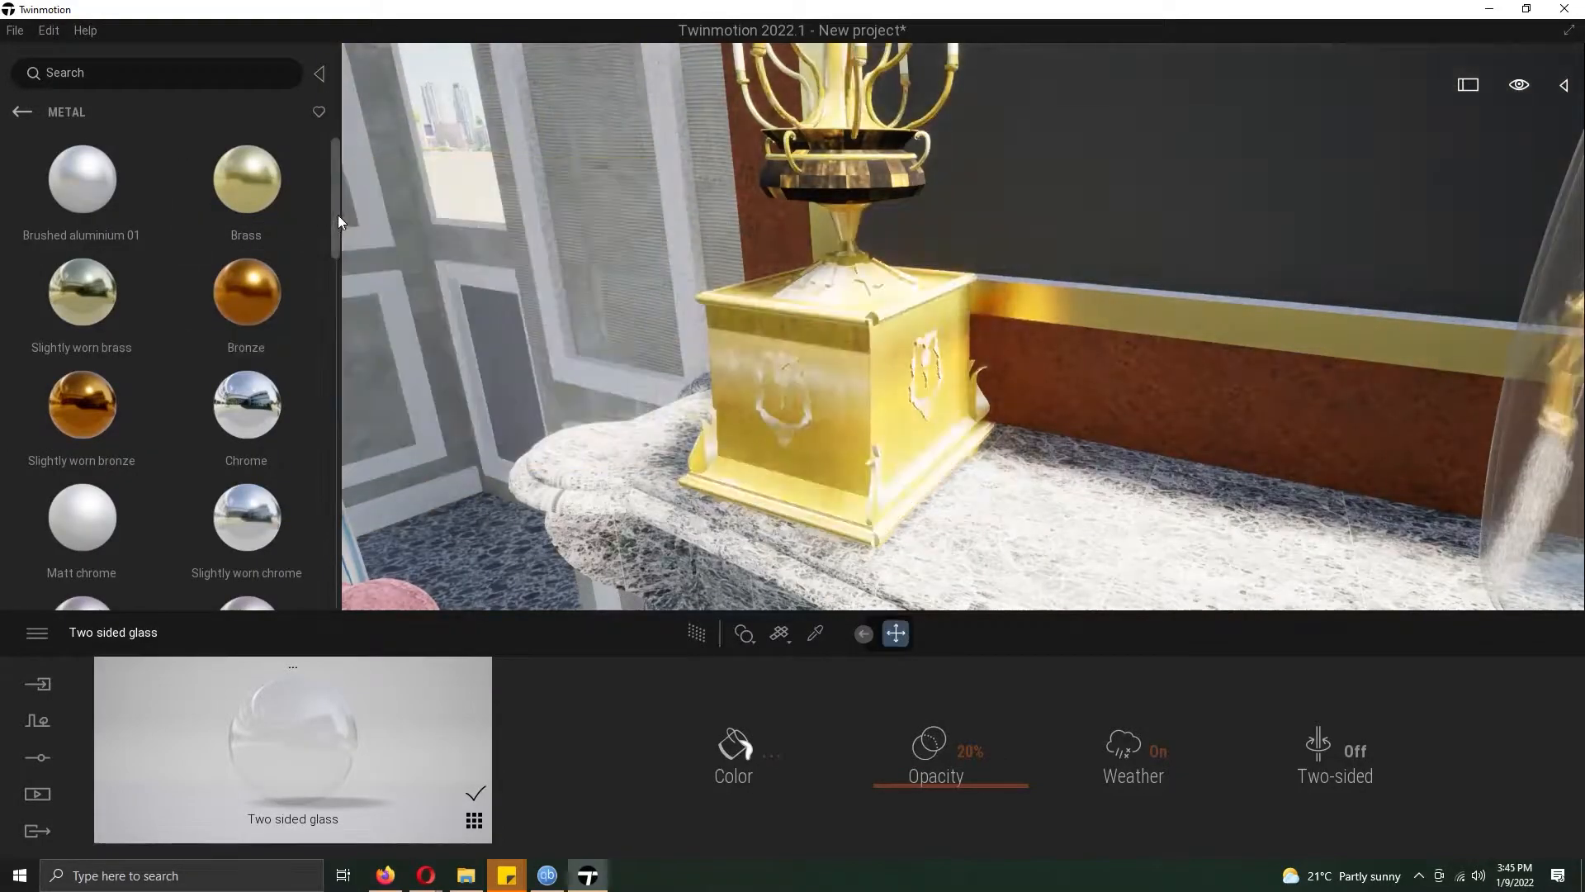
# - Apply the Corten steel 01 metal to the planters outside the room's wall
pyautogui.scroll(-5, 338, 215)
pyautogui.moveTo(81, 351); pyautogui.dragTo(832, 399)
pyautogui.scroll(-10, 832, 393)
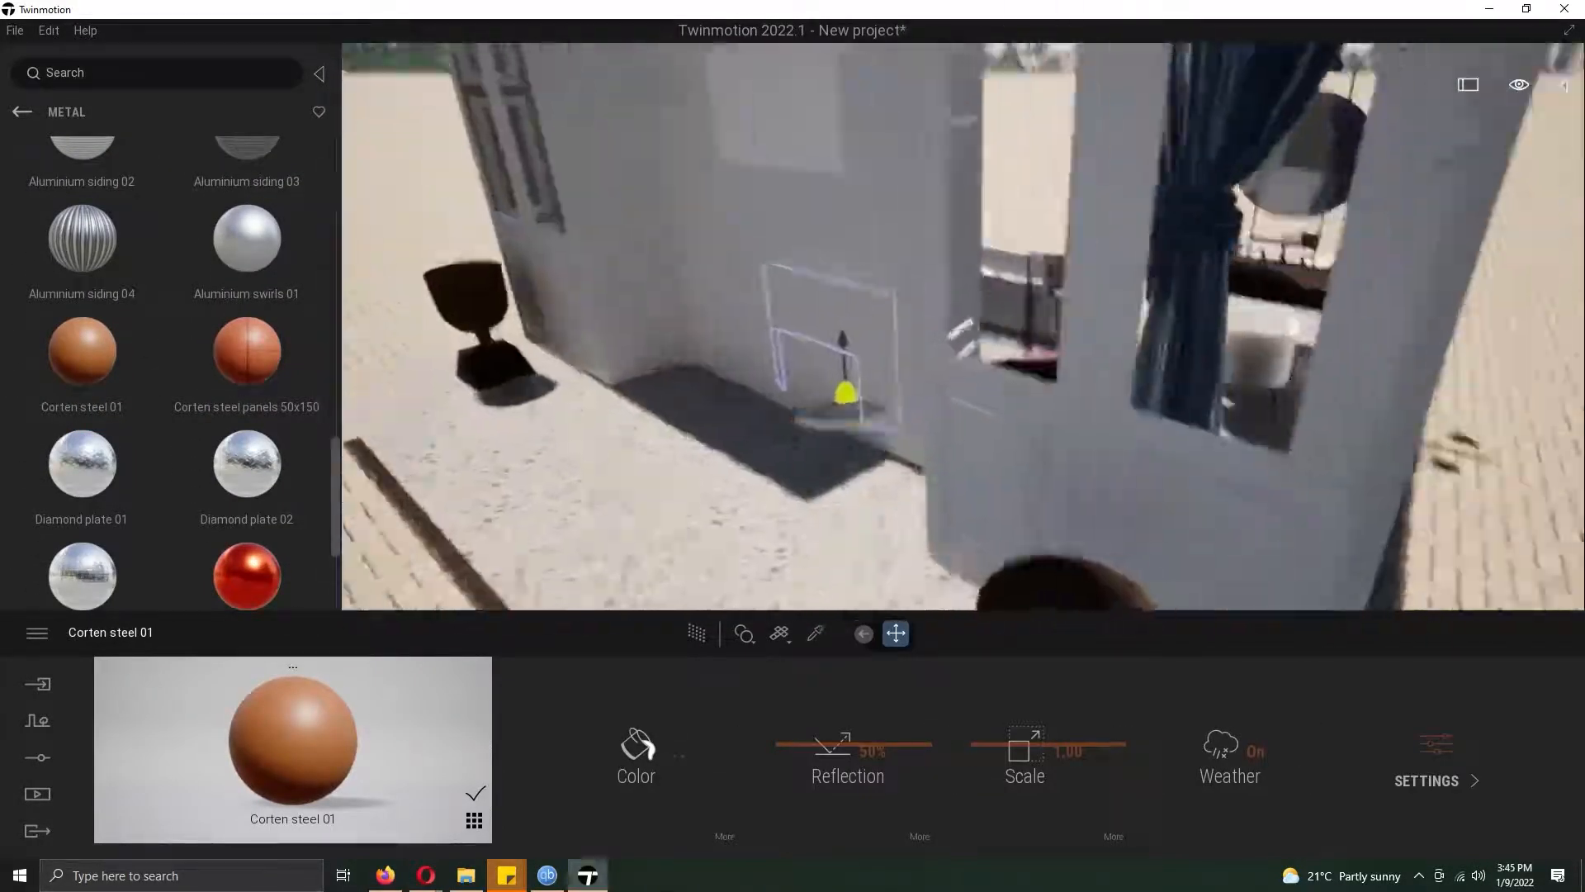
# - Place Colocasia caladium 5 in the corten steel planter and undo the last extra plant placement
pyautogui.moveTo(110, 366)
pyautogui.click(20, 113)
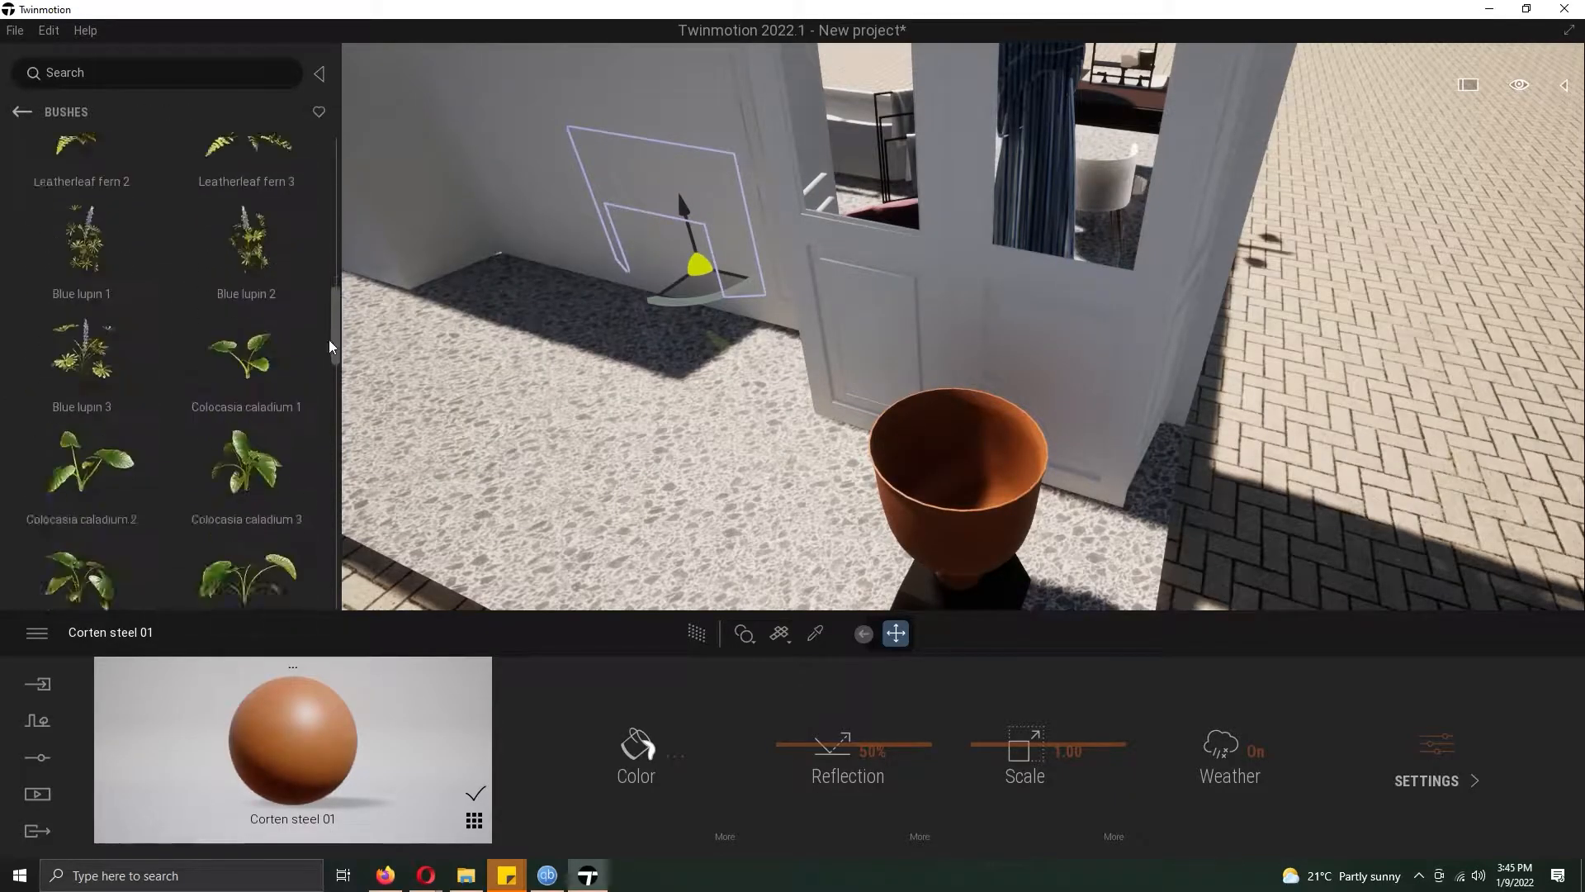
pyautogui.moveTo(332, 335); pyautogui.dragTo(332, 374)
pyautogui.moveTo(247, 291); pyautogui.dragTo(955, 473)
pyautogui.moveTo(106, 310); pyautogui.dragTo(841, 422)
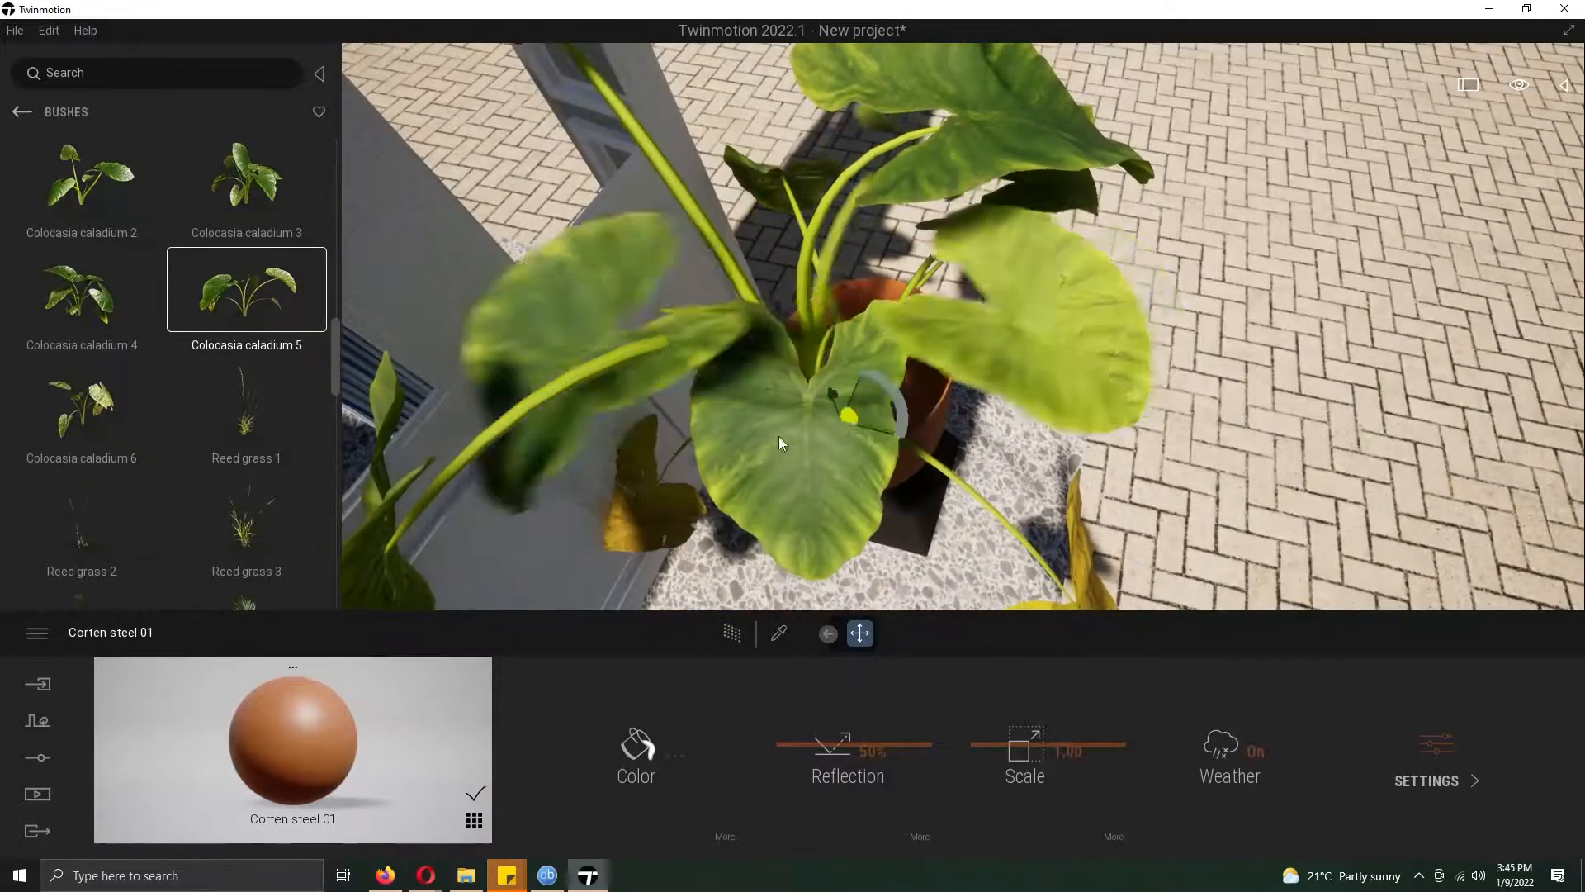
pyautogui.hotkey('ctrl', 'z')
# - Add Cat palm 2 foliage to the planter, lowering it into the pot and adjusting the plant size
pyautogui.moveTo(337, 347); pyautogui.dragTo(341, 369)
pyautogui.moveTo(863, 419); pyautogui.dragTo(864, 446)
pyautogui.keyDown('shift'); pyautogui.moveTo(865, 495); pyautogui.dragTo(842, 285, button='middle'); pyautogui.keyUp('shift')
pyautogui.moveTo(651, 692)
pyautogui.mouseDown()
pyautogui.moveTo(616, 715)
pyautogui.moveTo(651, 695)
pyautogui.mouseUp()
pyautogui.keyDown('shift'); pyautogui.moveTo(859, 396); pyautogui.dragTo(954, 226, button='middle'); pyautogui.keyUp('shift')
# - Duplicate the planter's four Colocasia caladium 5 and Cat palm 2 plants and move the copies into the second planter
pyautogui.click(1563, 85)
pyautogui.click(1452, 532)
pyautogui.keyDown('shift'); pyautogui.click(1449, 461); pyautogui.keyUp('shift')
pyautogui.keyDown('shift'); pyautogui.moveTo(954, 226); pyautogui.dragTo(874, 616); pyautogui.keyUp('shift')
pyautogui.click(858, 541)
pyautogui.moveTo(867, 446)
pyautogui.keyDown('shift'); pyautogui.mouseDown(button='middle')
pyautogui.moveTo(949, 413)
pyautogui.moveTo(876, 462)
pyautogui.mouseUp(button='middle'); pyautogui.keyUp('shift')
pyautogui.moveTo(796, 459); pyautogui.dragTo(980, 509)
pyautogui.keyDown('shift'); pyautogui.moveTo(979, 508); pyautogui.dragTo(925, 247, button='middle'); pyautogui.keyUp('shift')
# - Delete one of the duplicated Colocasia caladium 5 plants from the second planter
pyautogui.click(1028, 172)
pyautogui.keyDown('shift'); pyautogui.moveTo(642, 343); pyautogui.dragTo(624, 409, button='middle'); pyautogui.keyUp('shift')
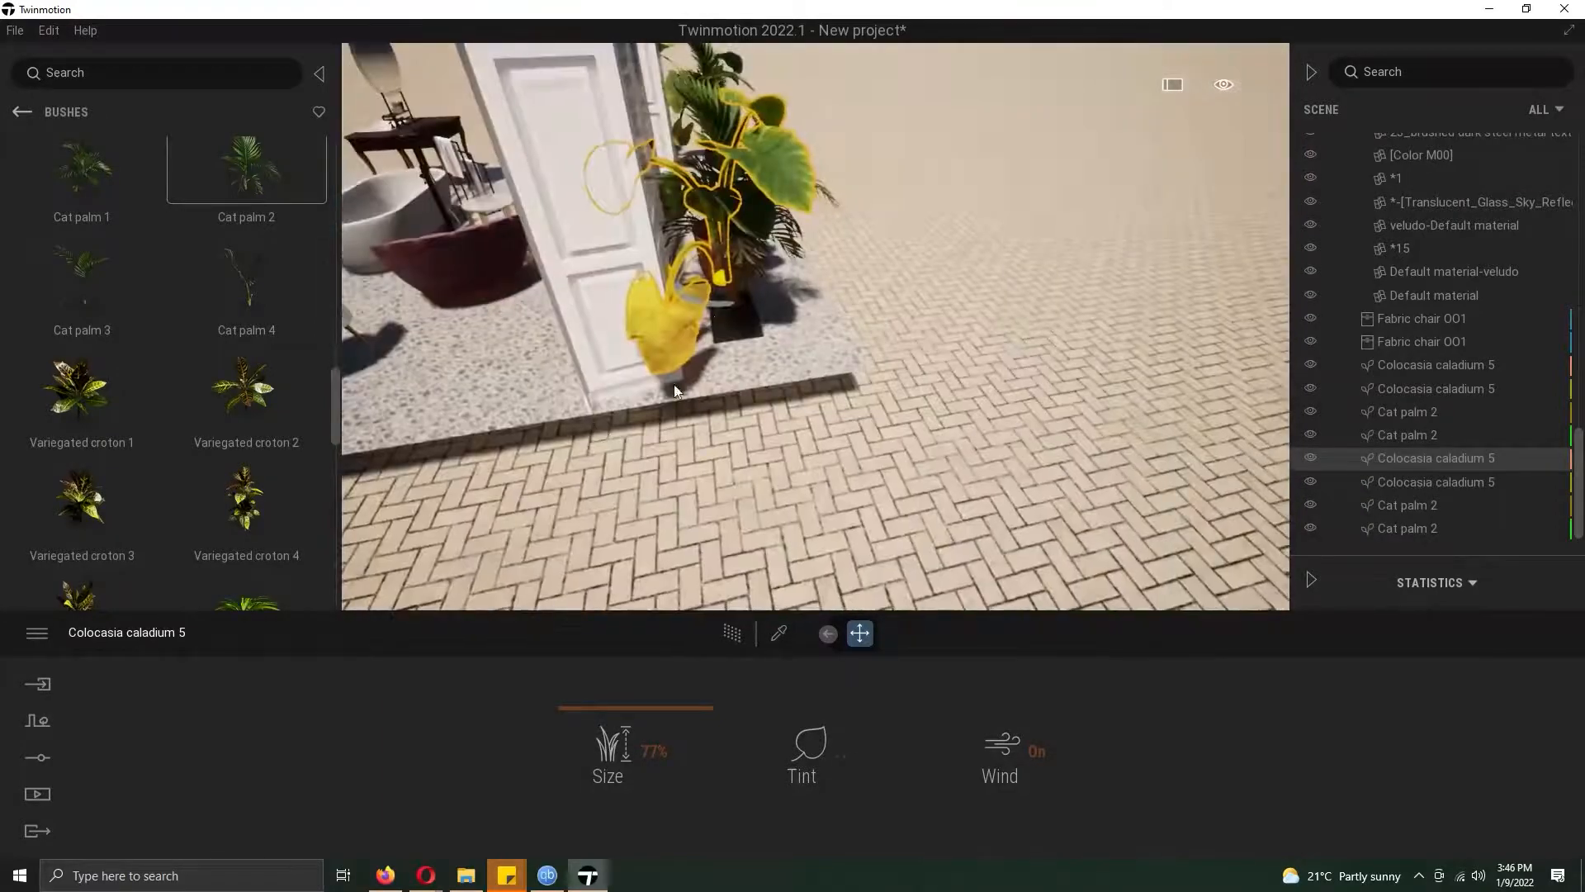
pyautogui.click(1465, 487)
pyautogui.click(1432, 489)
pyautogui.press('Delete')
# - Reposition the Colocasia caladium 5 plants so that they sit properly within their planters
pyautogui.moveTo(908, 248); pyautogui.dragTo(849, 238, button='right')
pyautogui.click(848, 238)
pyautogui.keyDown('shift'); pyautogui.moveTo(824, 276); pyautogui.dragTo(814, 290); pyautogui.keyUp('shift')
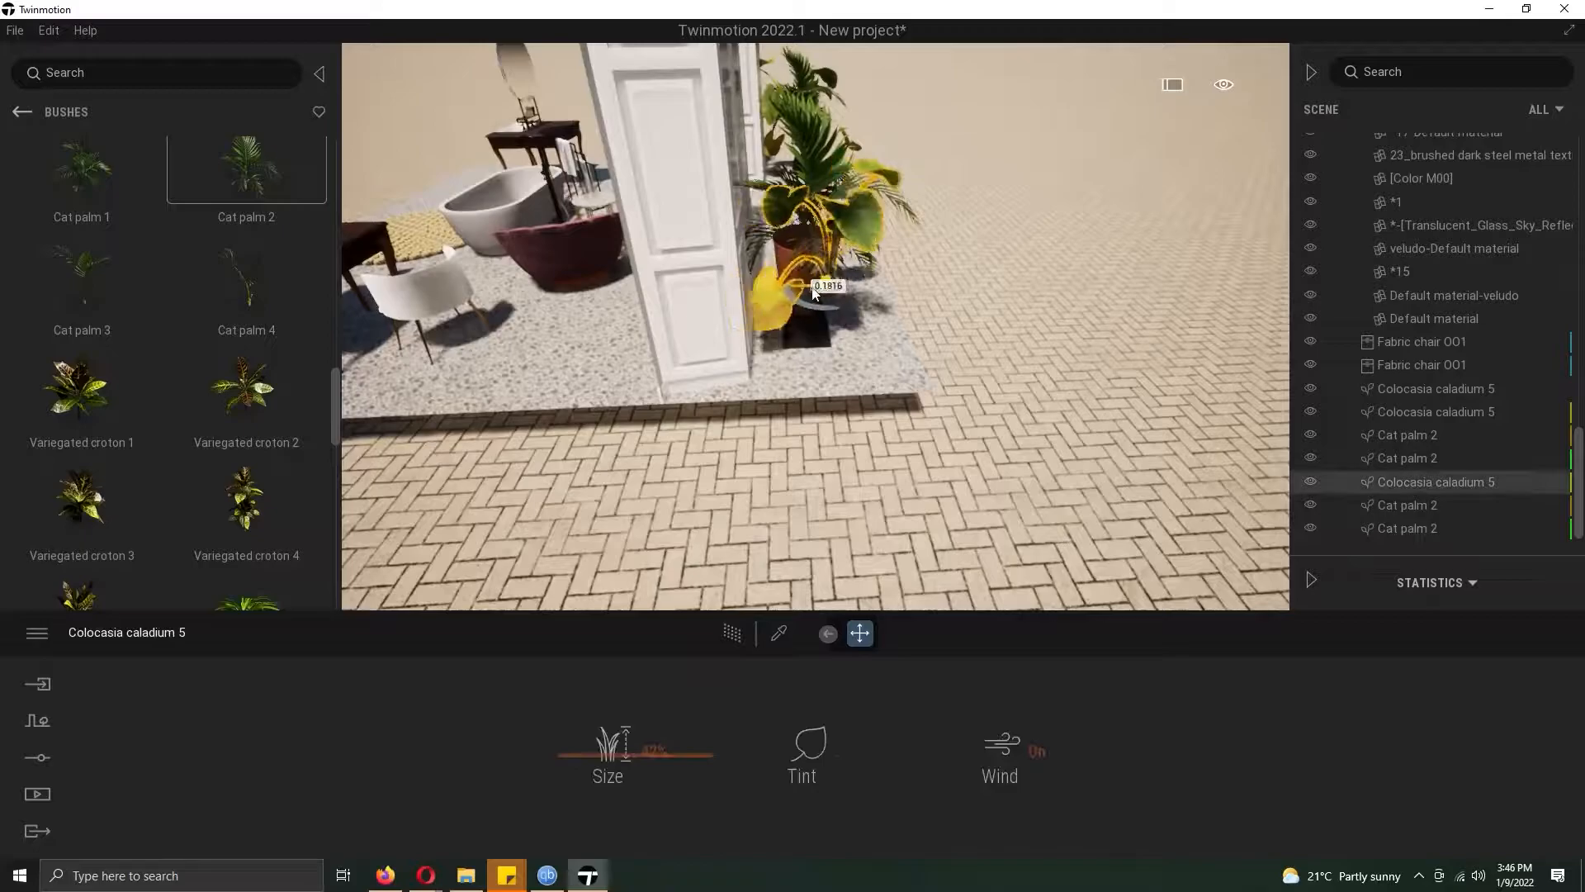
pyautogui.keyDown('shift'); pyautogui.moveTo(814, 222); pyautogui.dragTo(751, 252, button='middle'); pyautogui.keyUp('shift')
pyautogui.moveTo(739, 253); pyautogui.dragTo(669, 219)
pyautogui.keyDown('shift'); pyautogui.moveTo(669, 219); pyautogui.dragTo(510, 330, button='middle'); pyautogui.keyUp('shift')
pyautogui.moveTo(510, 330); pyautogui.dragTo(494, 335)
pyautogui.keyDown('shift'); pyautogui.moveTo(494, 335); pyautogui.dragTo(621, 428, button='middle'); pyautogui.keyUp('shift')
# - Set the vegetation paint brush diameter to 5 m and add Littleleaf Linden to the painting list
pyautogui.click(37, 720)
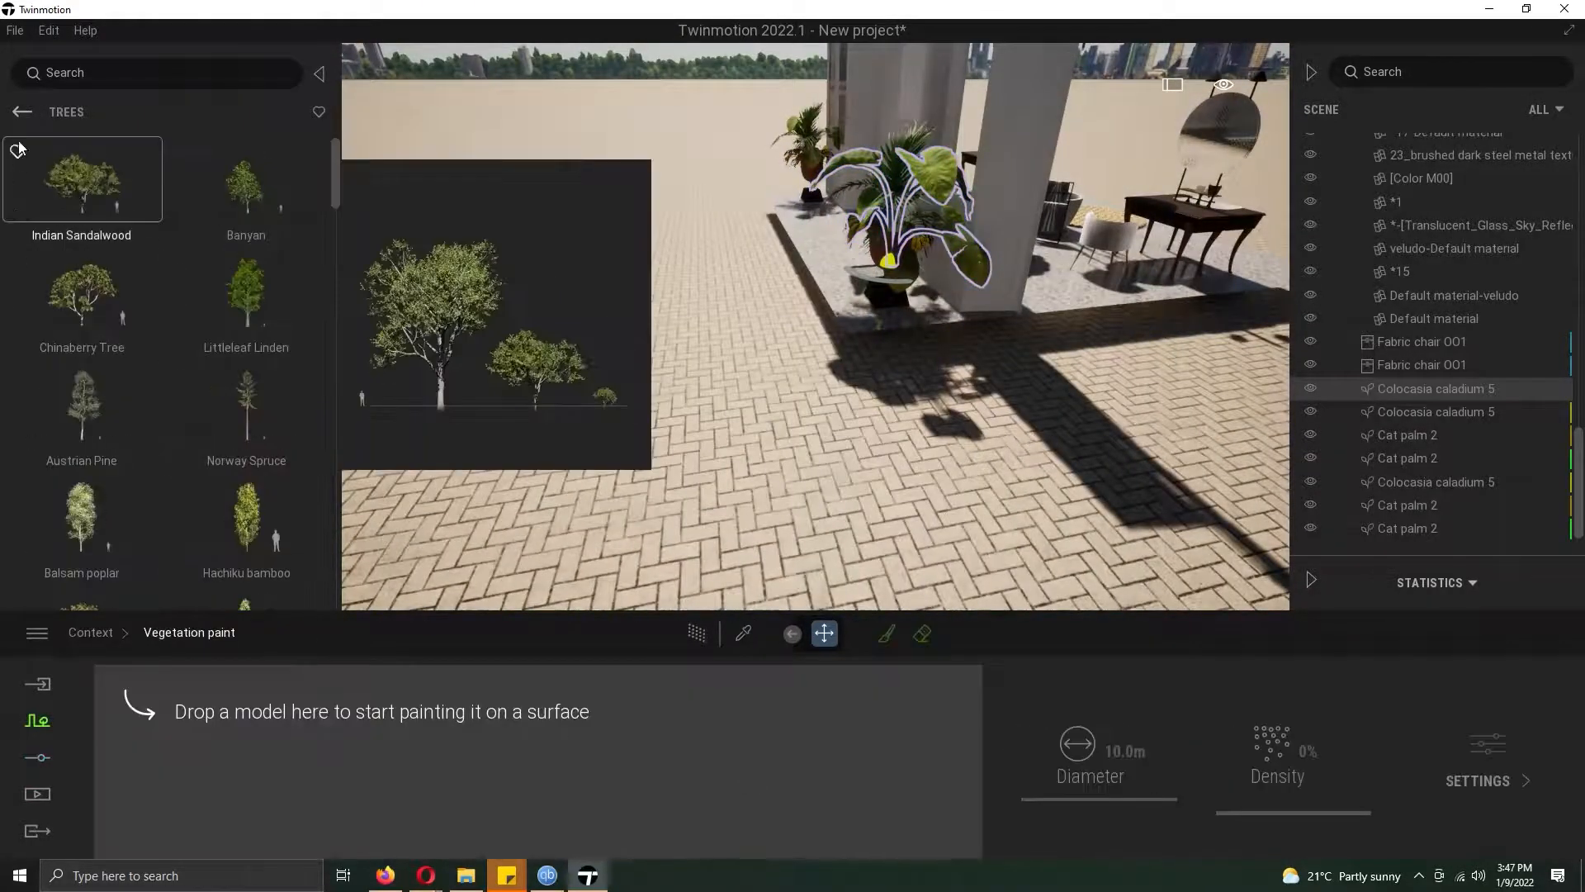
pyautogui.moveTo(254, 307)
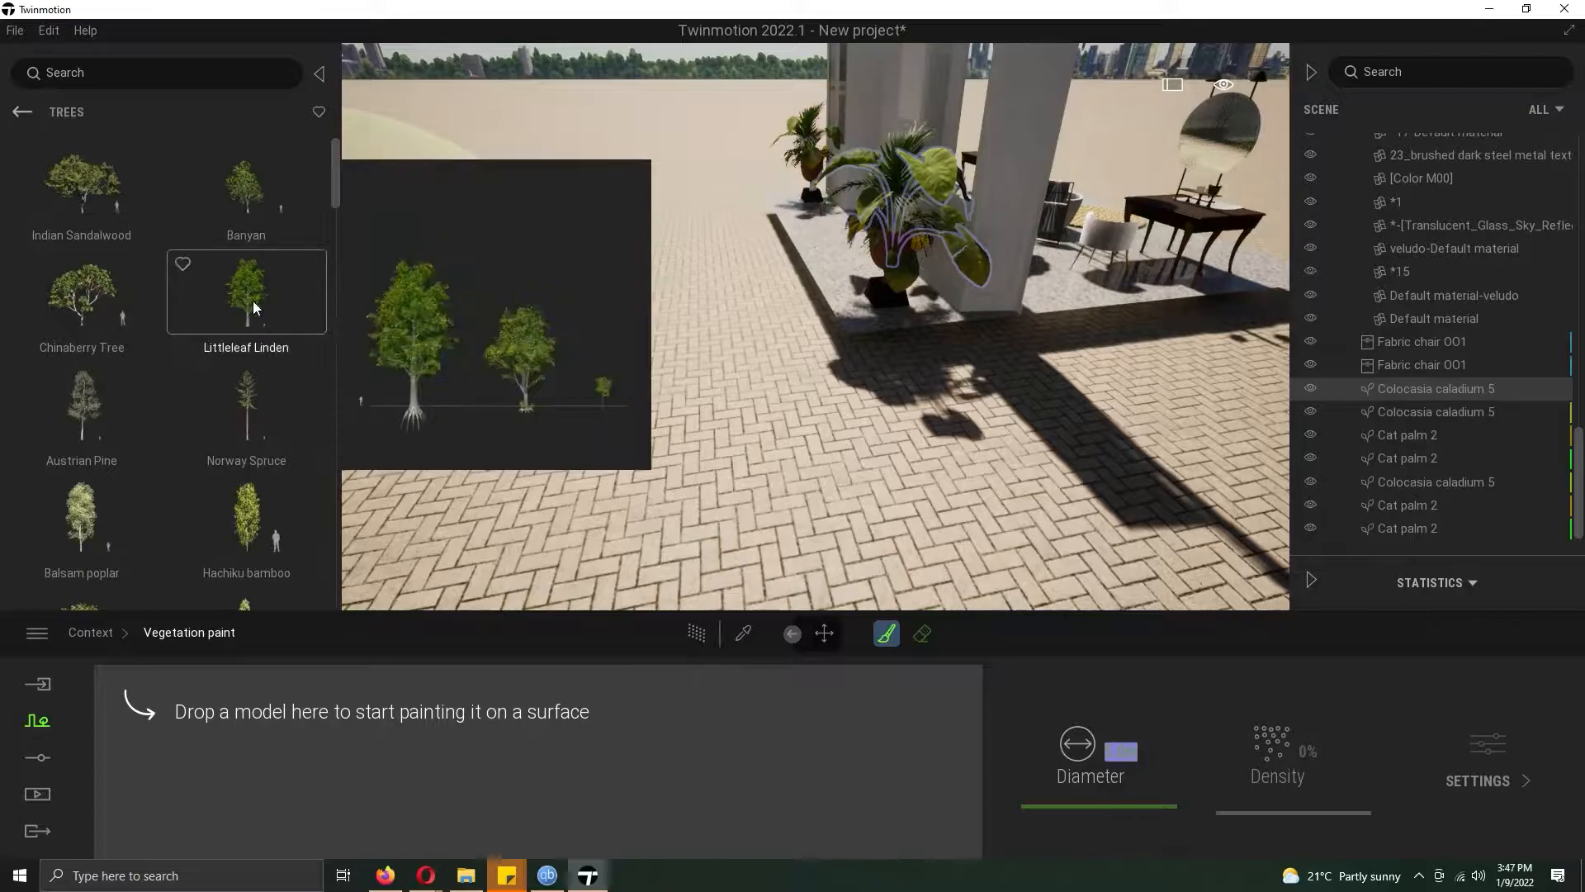
pyautogui.moveTo(247, 294); pyautogui.dragTo(195, 722)
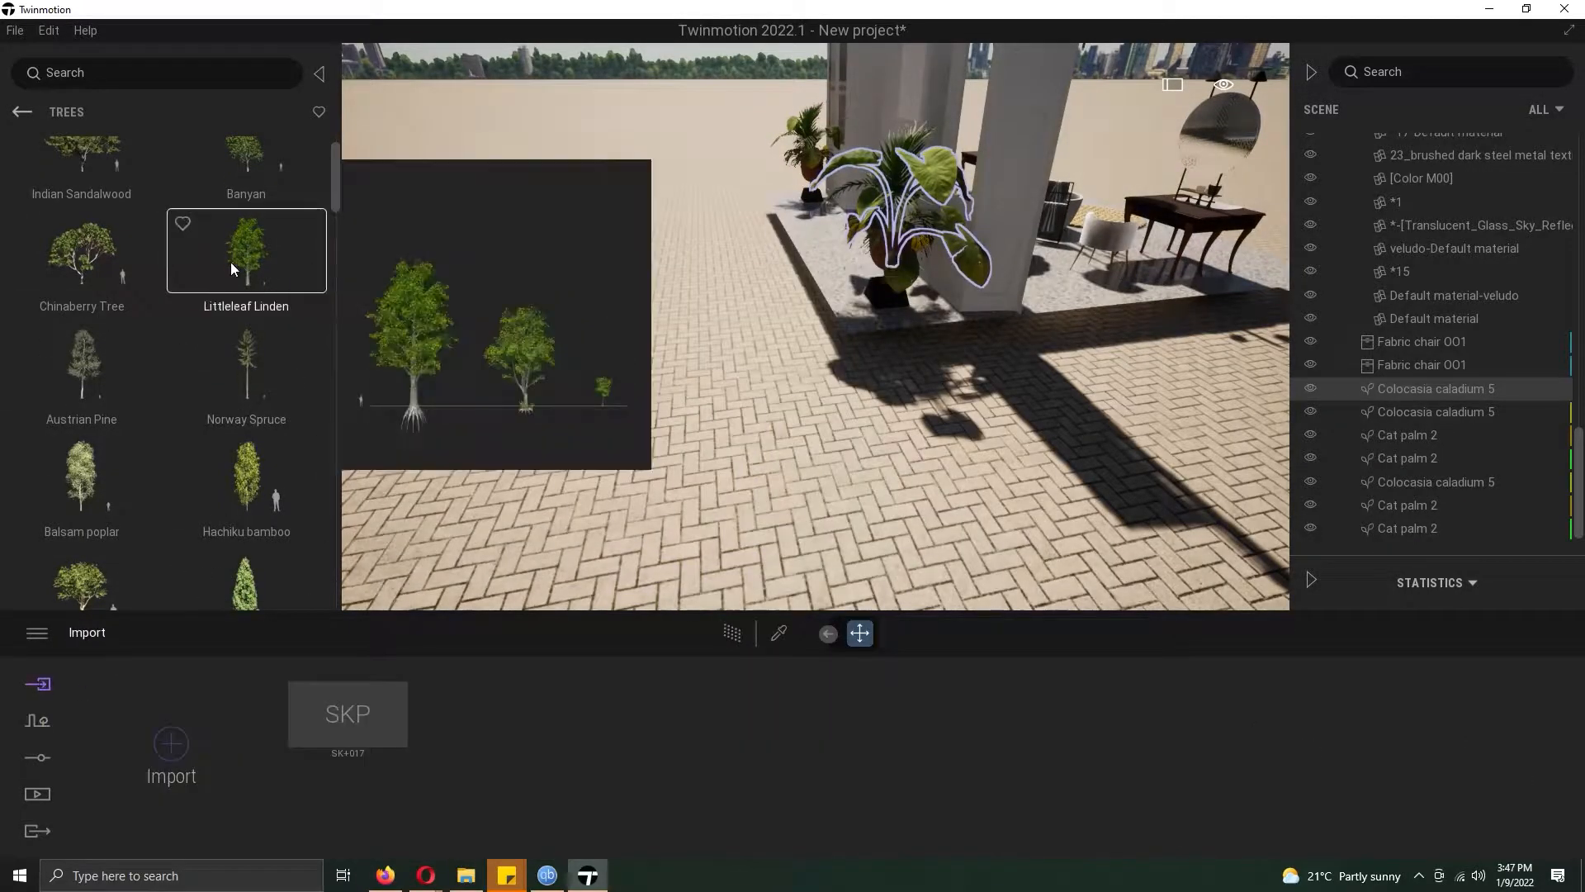
# - Place a Banyan tree on the paving outside the room near the planter
pyautogui.moveTo(336, 185); pyautogui.dragTo(336, 178)
pyautogui.moveTo(248, 183); pyautogui.dragTo(682, 389)
pyautogui.moveTo(682, 389); pyautogui.dragTo(647, 429, button='right')
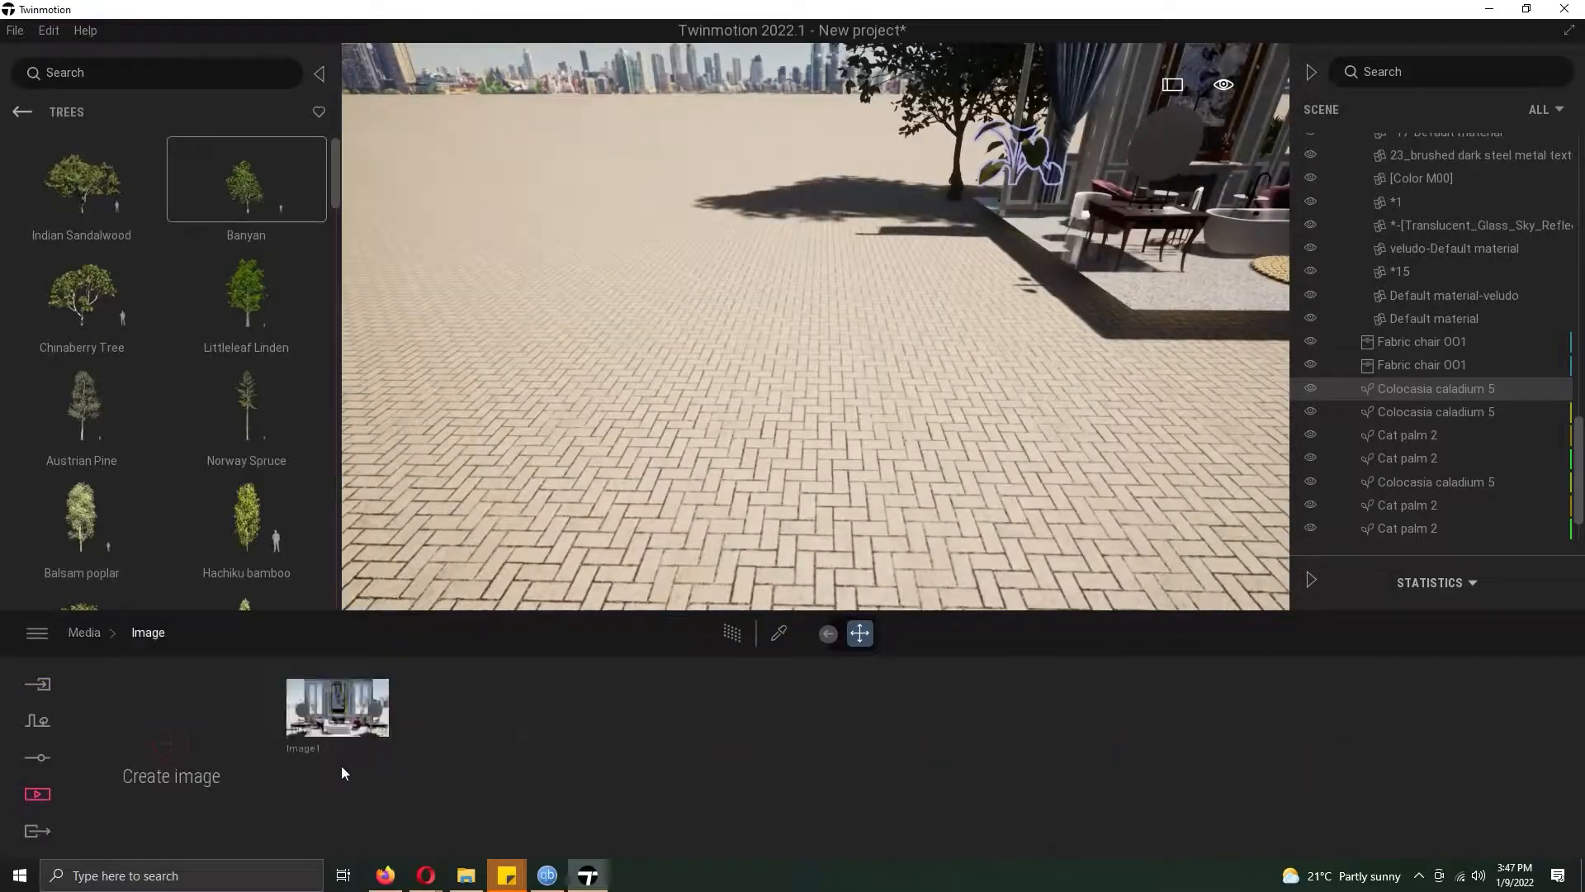
# - Place several Japanese white larch trees on both sides of the room, using the Image1 camera view
pyautogui.click(340, 743)
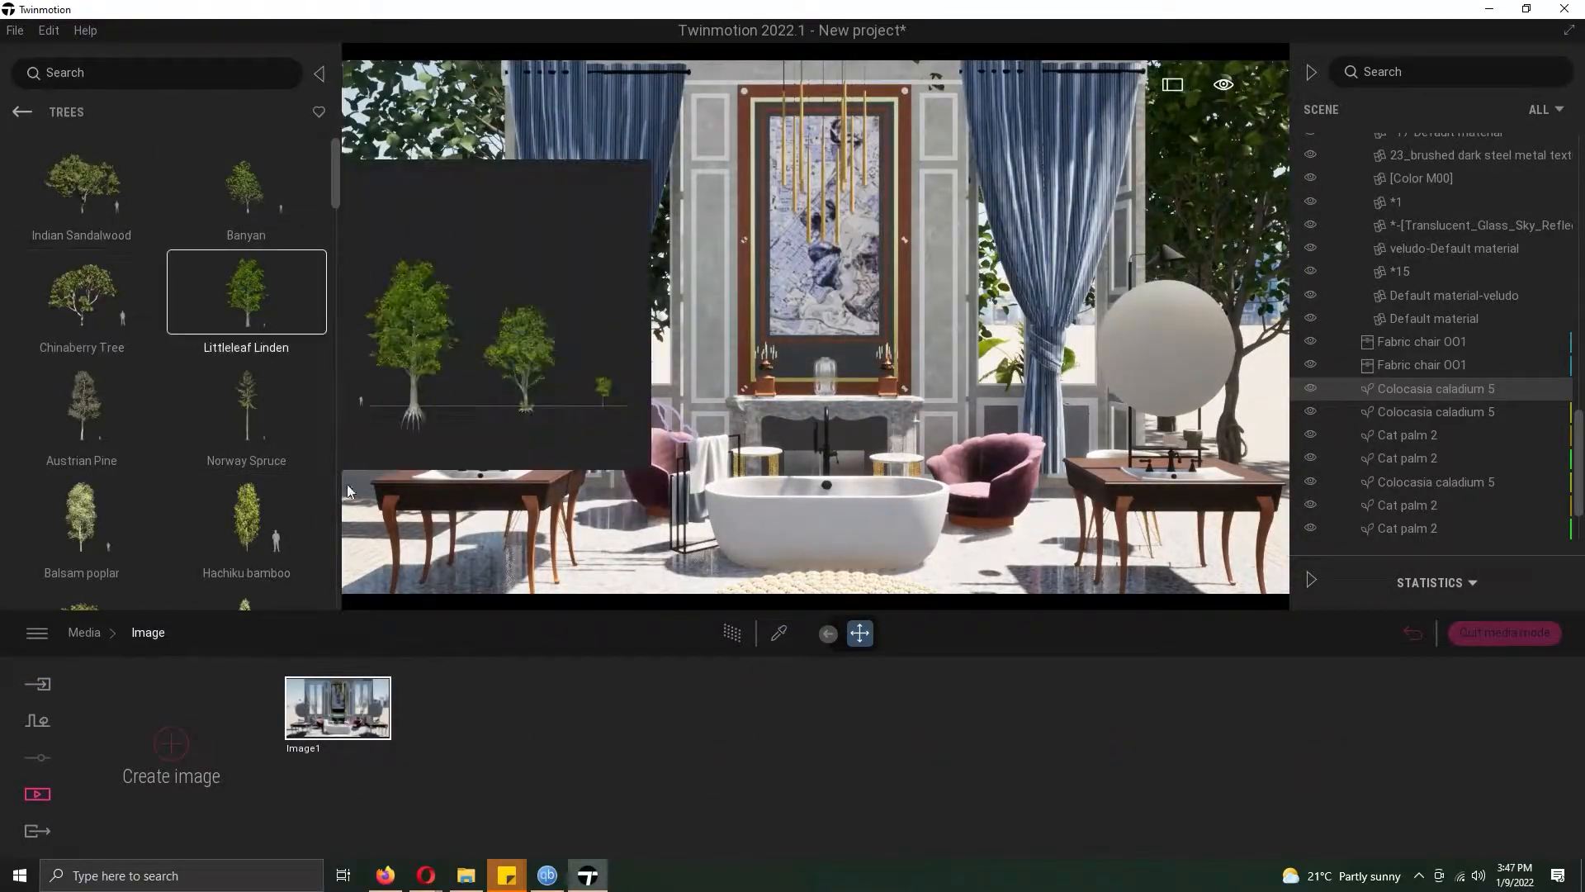
pyautogui.moveTo(350, 473); pyautogui.dragTo(741, 452, button='right')
pyautogui.moveTo(334, 201); pyautogui.dragTo(328, 285)
pyautogui.moveTo(247, 256); pyautogui.dragTo(681, 431)
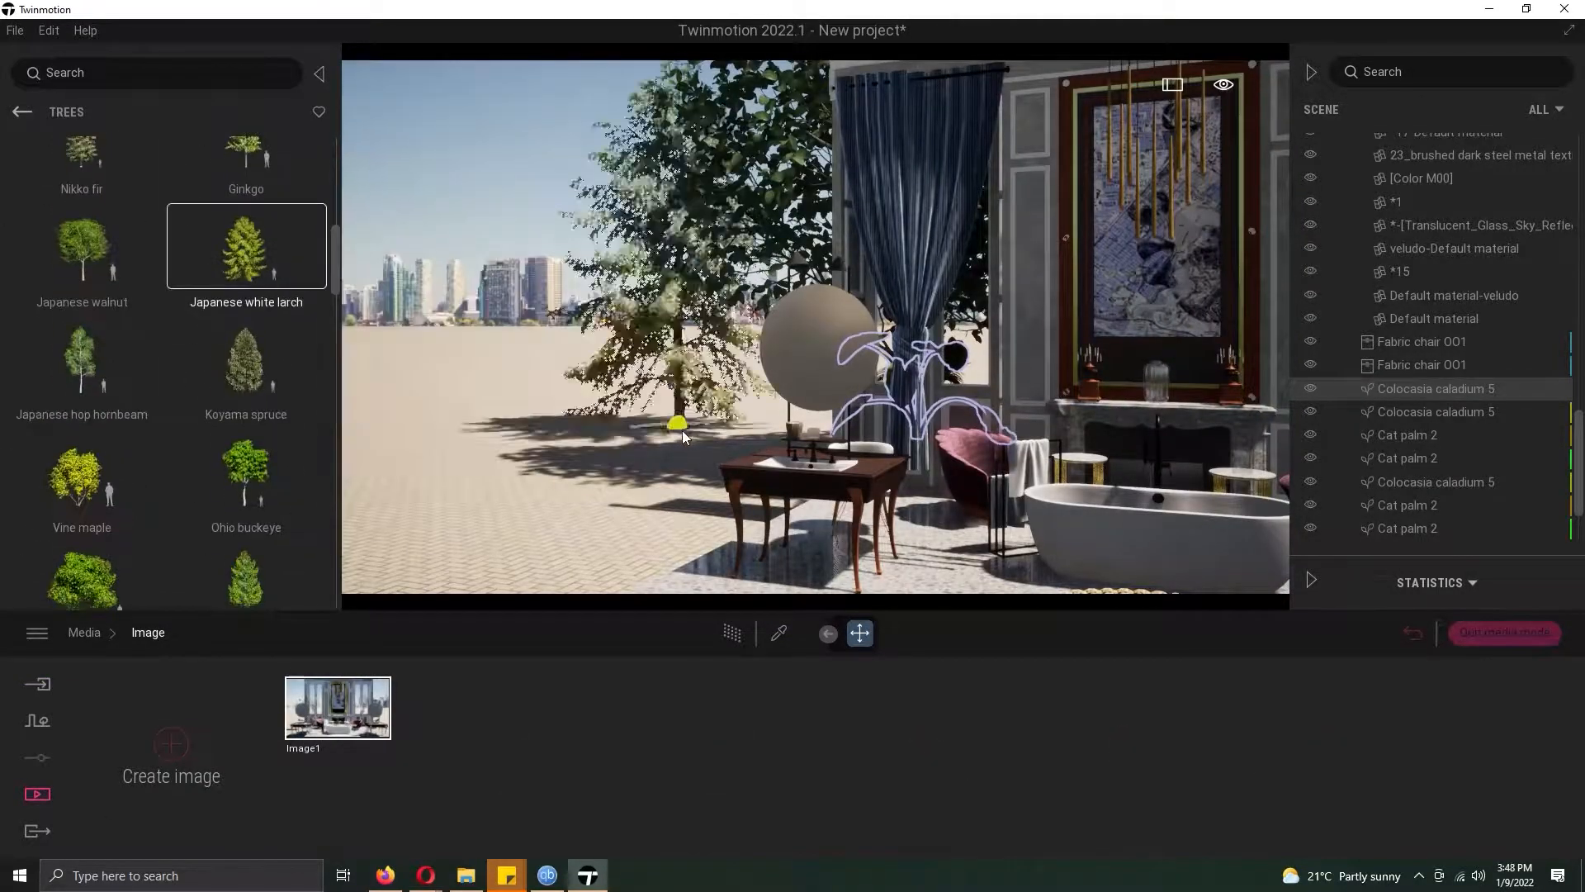
pyautogui.click(681, 430)
pyautogui.click(517, 553)
pyautogui.moveTo(517, 553); pyautogui.dragTo(737, 489, button='right')
pyautogui.click(736, 489)
pyautogui.click(953, 512)
pyautogui.click(1074, 576)
pyautogui.click(246, 581)
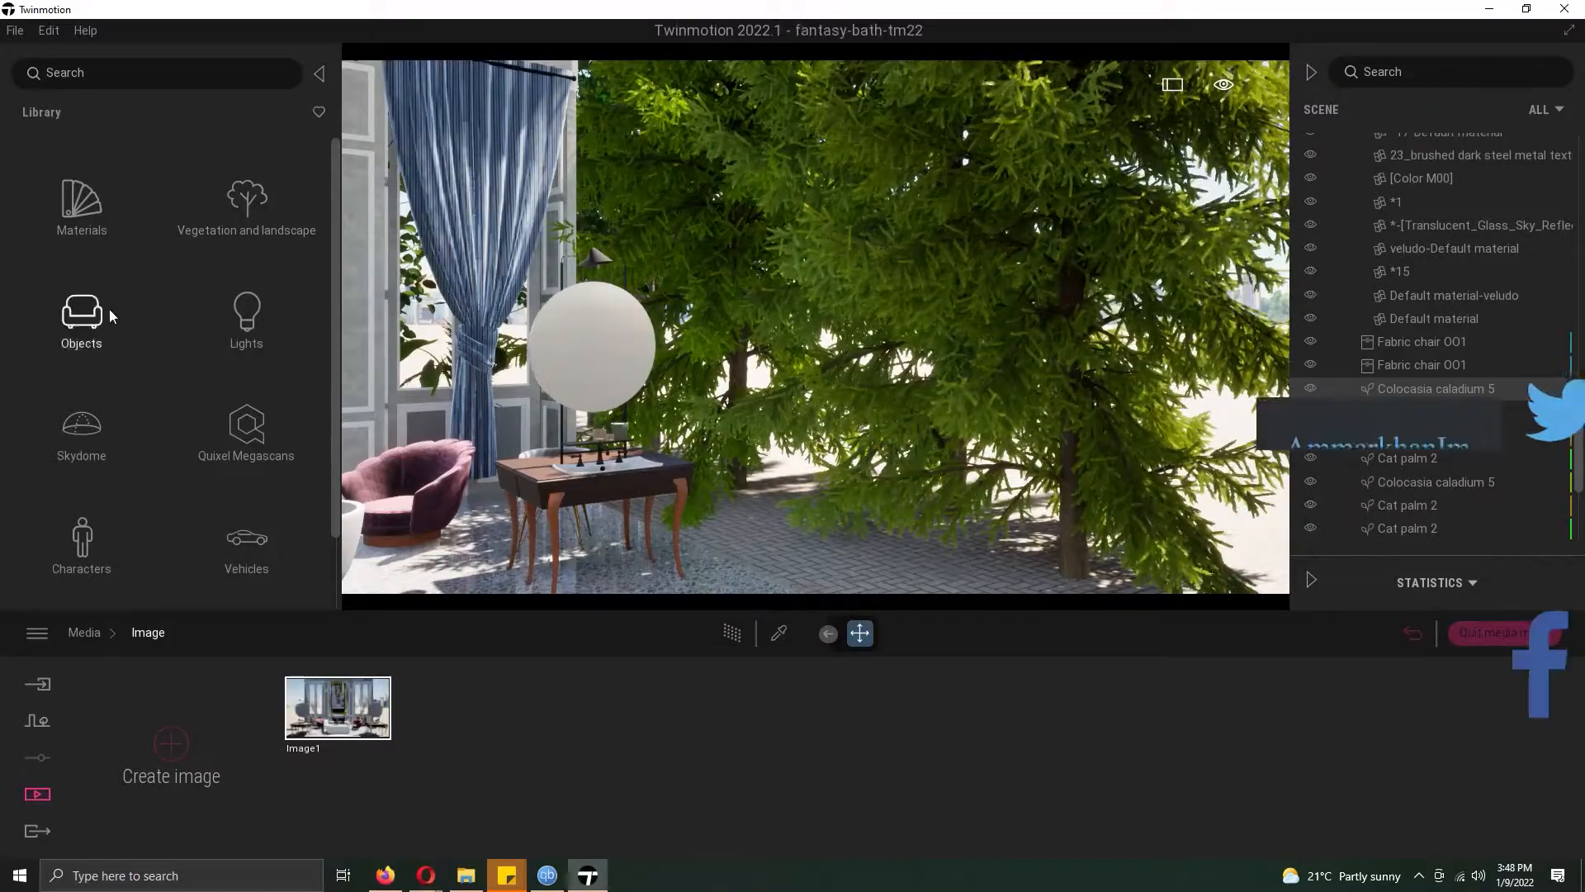
# - Leave the media view, add a Plane 10m primitive under the room and scale it up to cover the surrounding ground
pyautogui.click(1544, 633)
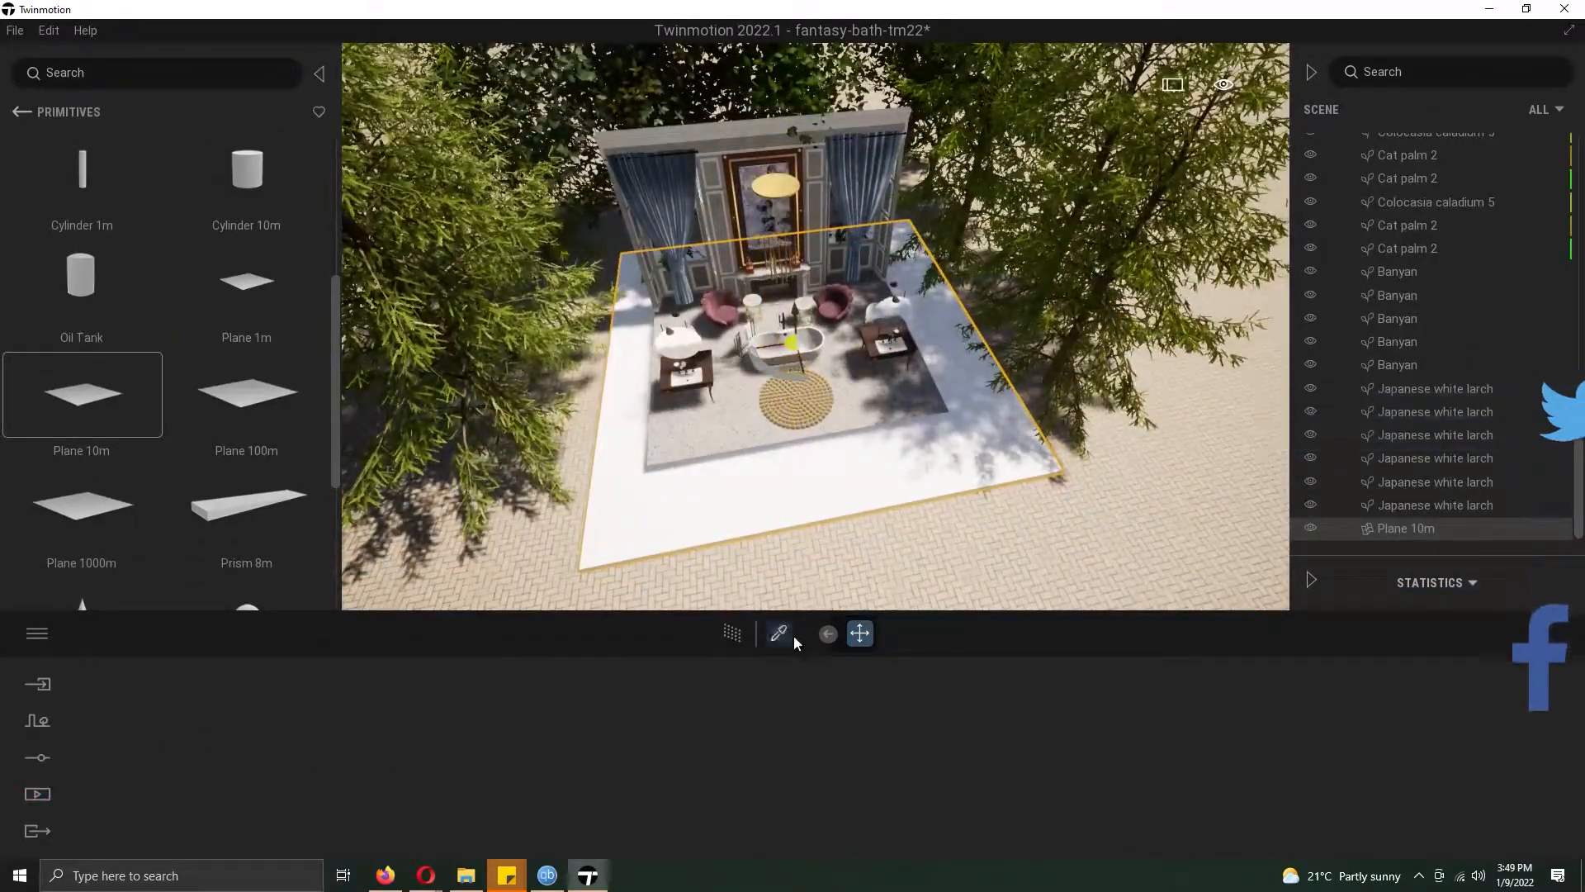
pyautogui.moveTo(741, 363); pyautogui.dragTo(658, 376)
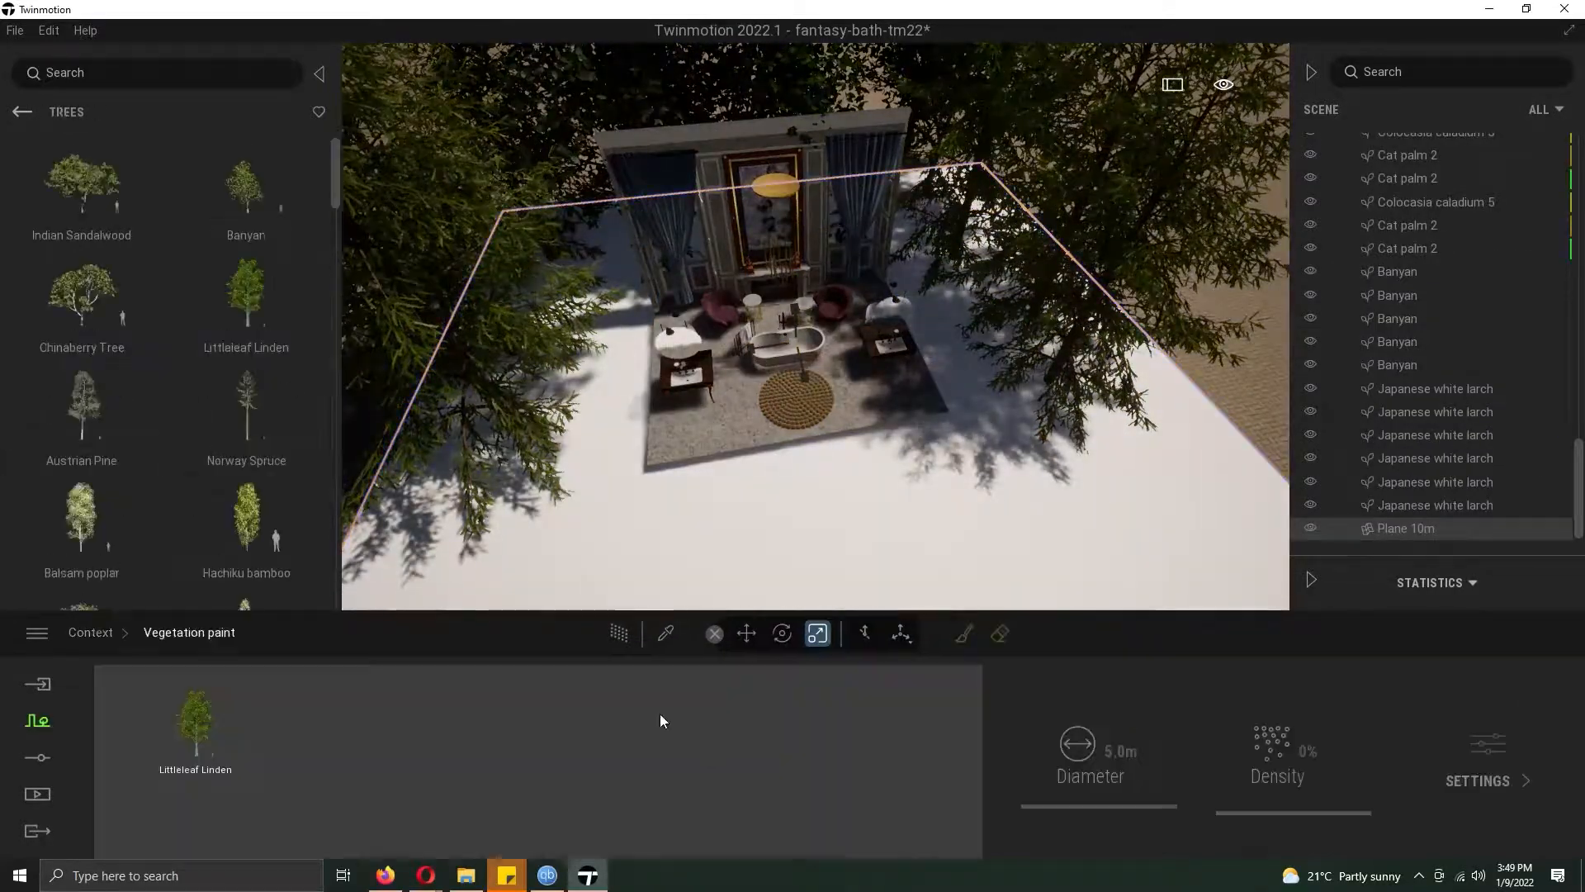
# - Replace Littleleaf Linden in the vegetation paint list with Dry Grass 01 and Dry Wild Grass 01
pyautogui.click(201, 710)
pyautogui.press('Delete')
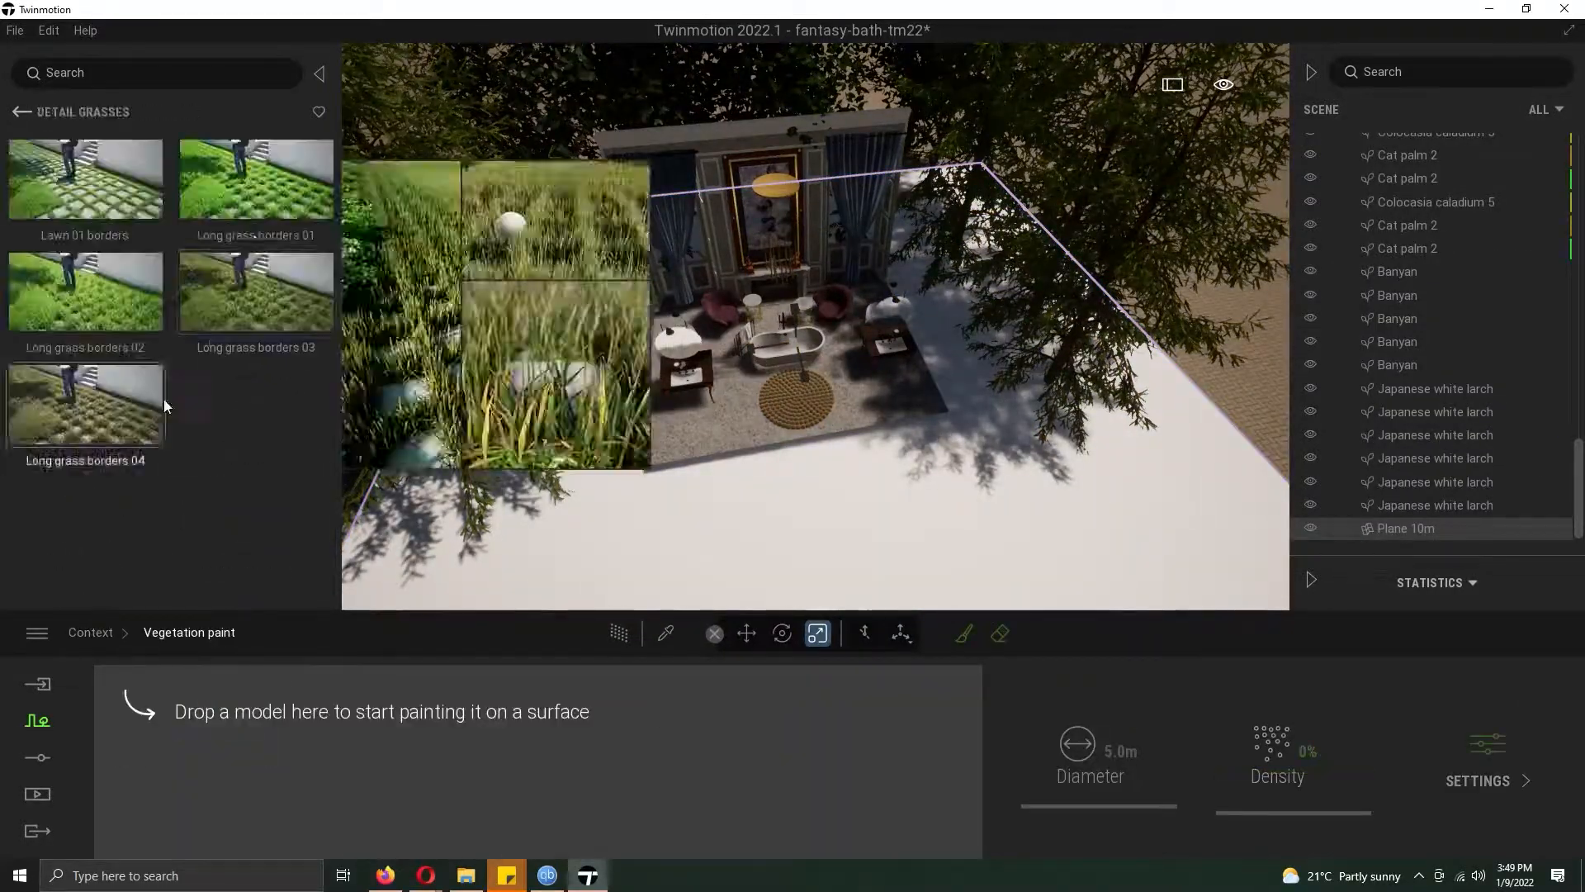
pyautogui.click(21, 112)
pyautogui.click(254, 324)
pyautogui.scroll(-1, 246, 371)
pyautogui.moveTo(246, 371); pyautogui.dragTo(221, 777)
pyautogui.scroll(-2, 246, 413)
pyautogui.moveTo(246, 419); pyautogui.dragTo(330, 736)
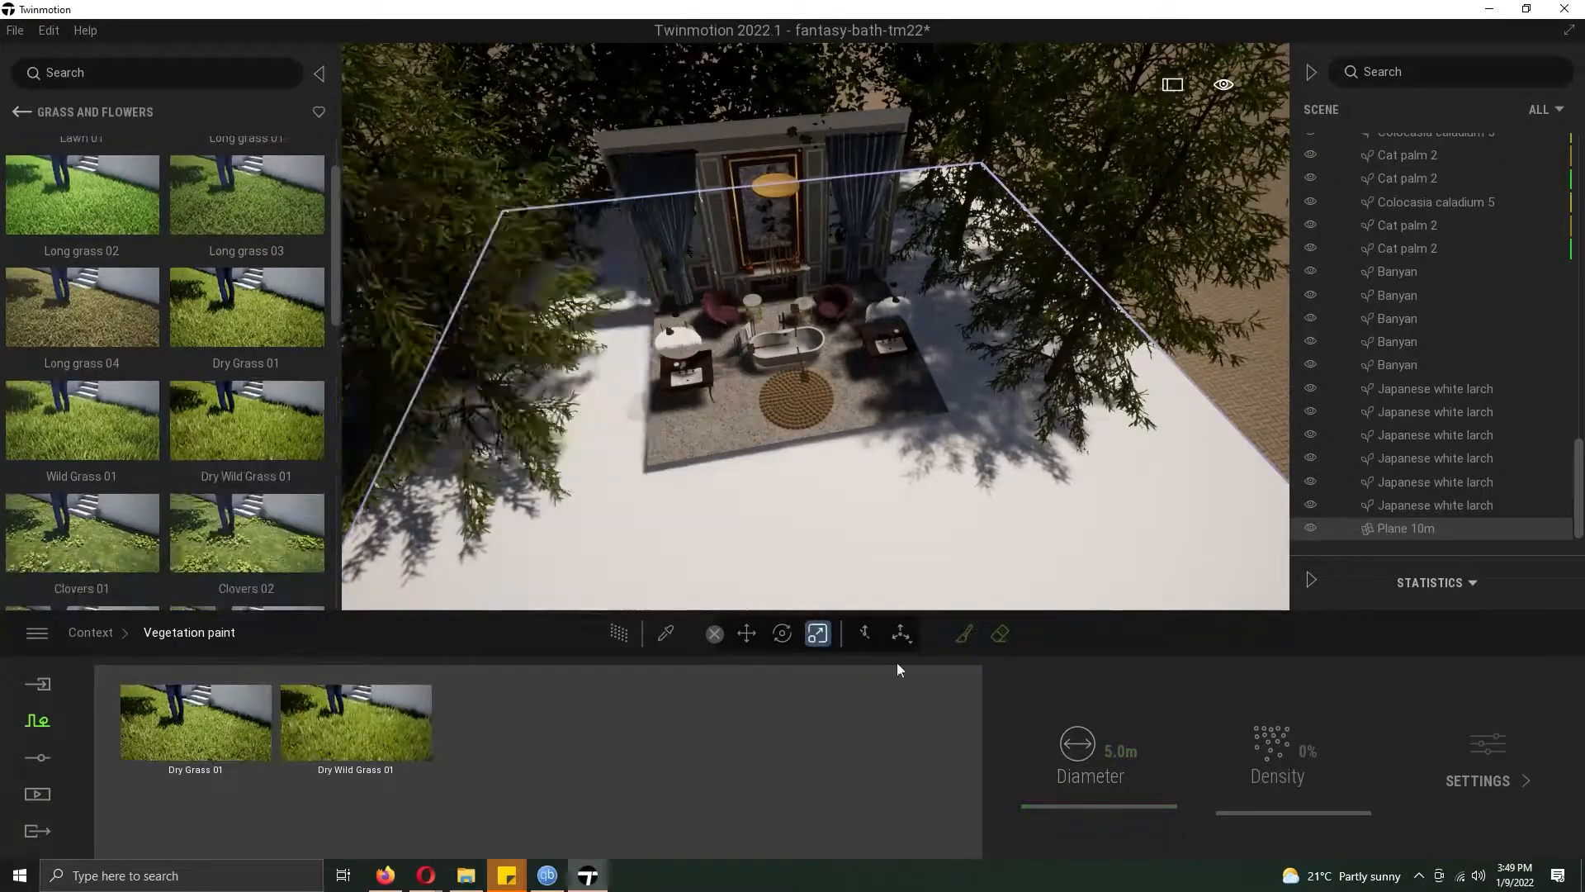
# - Paint Dry Grass 01 and Dry Wild Grass 01 over the white plane around the tiled floor
pyautogui.click(964, 633)
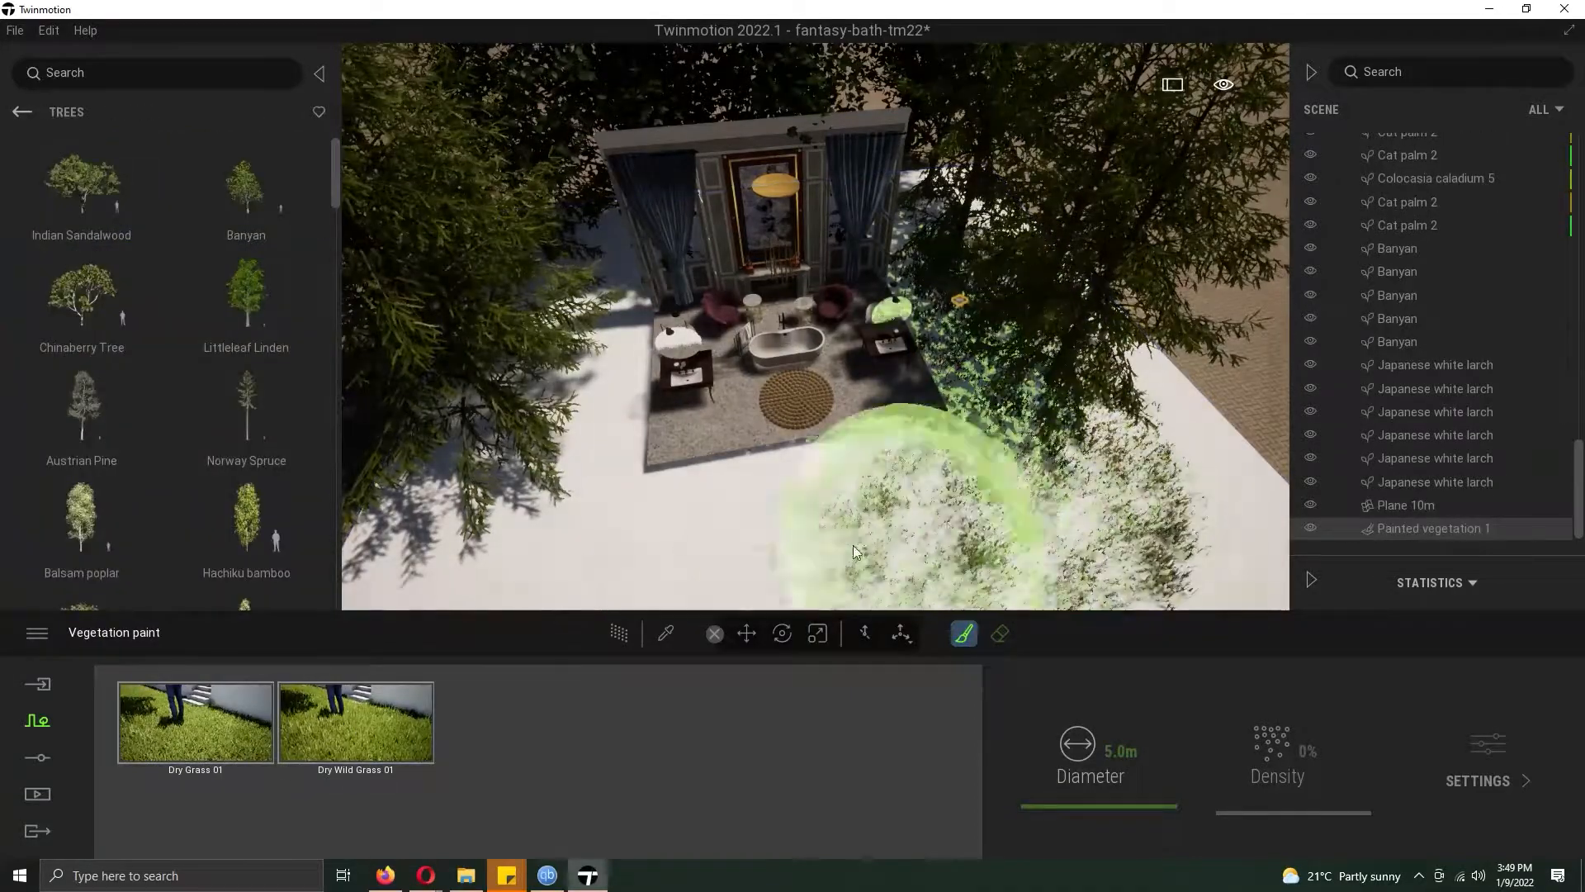
pyautogui.moveTo(854, 545)
pyautogui.mouseDown()
pyautogui.moveTo(563, 354)
pyautogui.moveTo(1127, 426)
pyautogui.moveTo(1126, 518)
pyautogui.moveTo(519, 451)
pyautogui.moveTo(450, 522)
pyautogui.mouseUp()
# - Set the brush diameter to 1 m and the density to 30%, and activate the eraser for the painted grass
pyautogui.moveTo(1062, 797); pyautogui.dragTo(1088, 809)
pyautogui.click(245, 730)
pyautogui.click(1000, 633)
pyautogui.scroll(5, 821, 442)
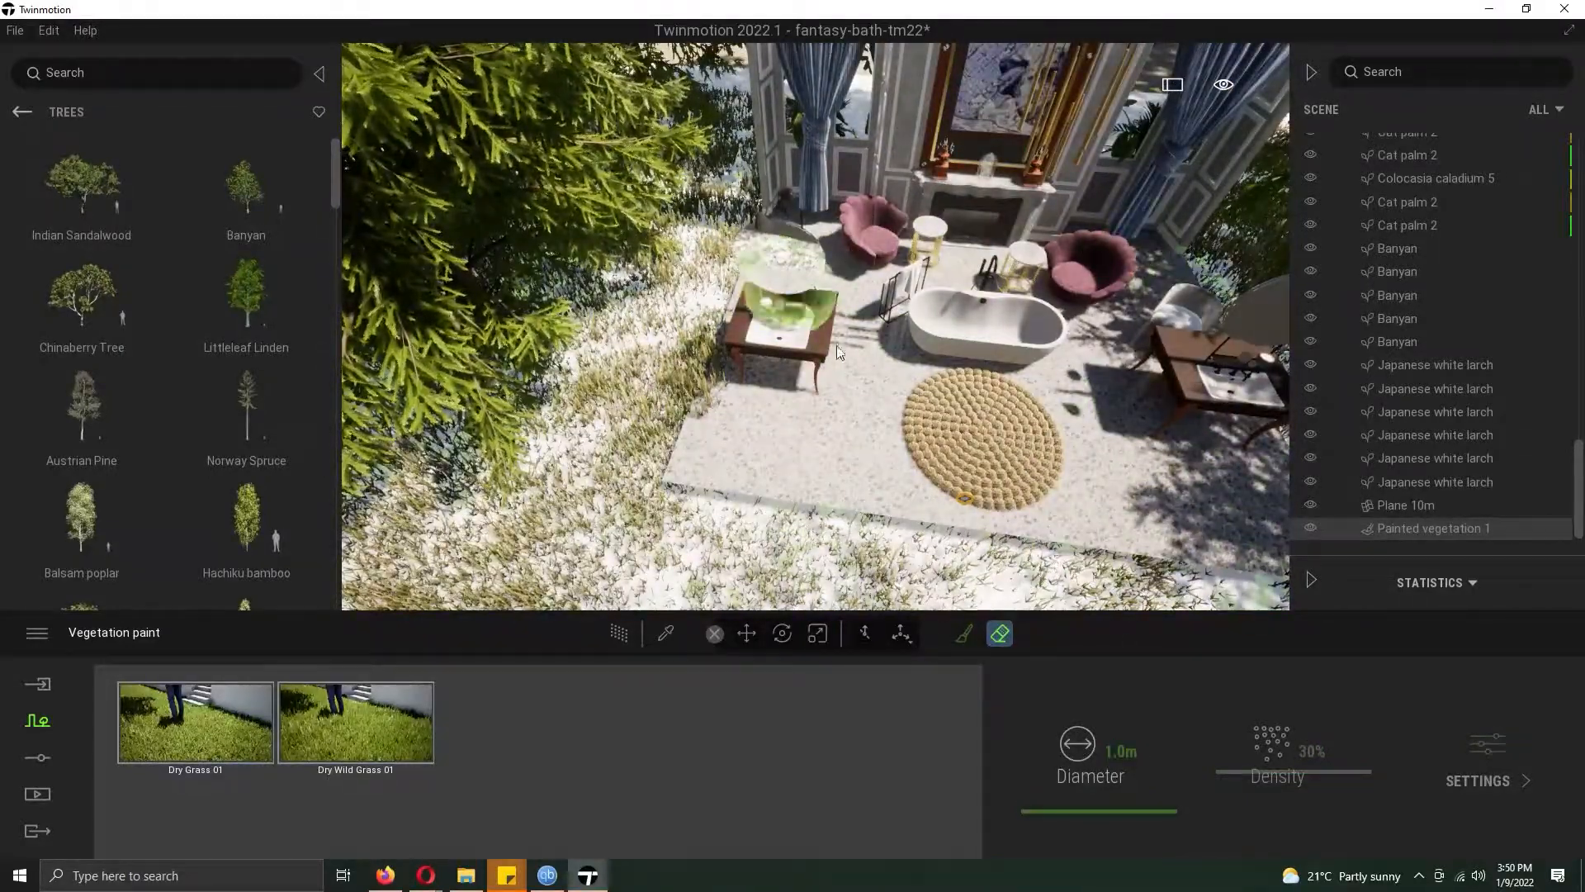
pyautogui.moveTo(826, 329); pyautogui.dragTo(860, 296, button='right')
pyautogui.moveTo(769, 107); pyautogui.dragTo(887, 216, button='right')
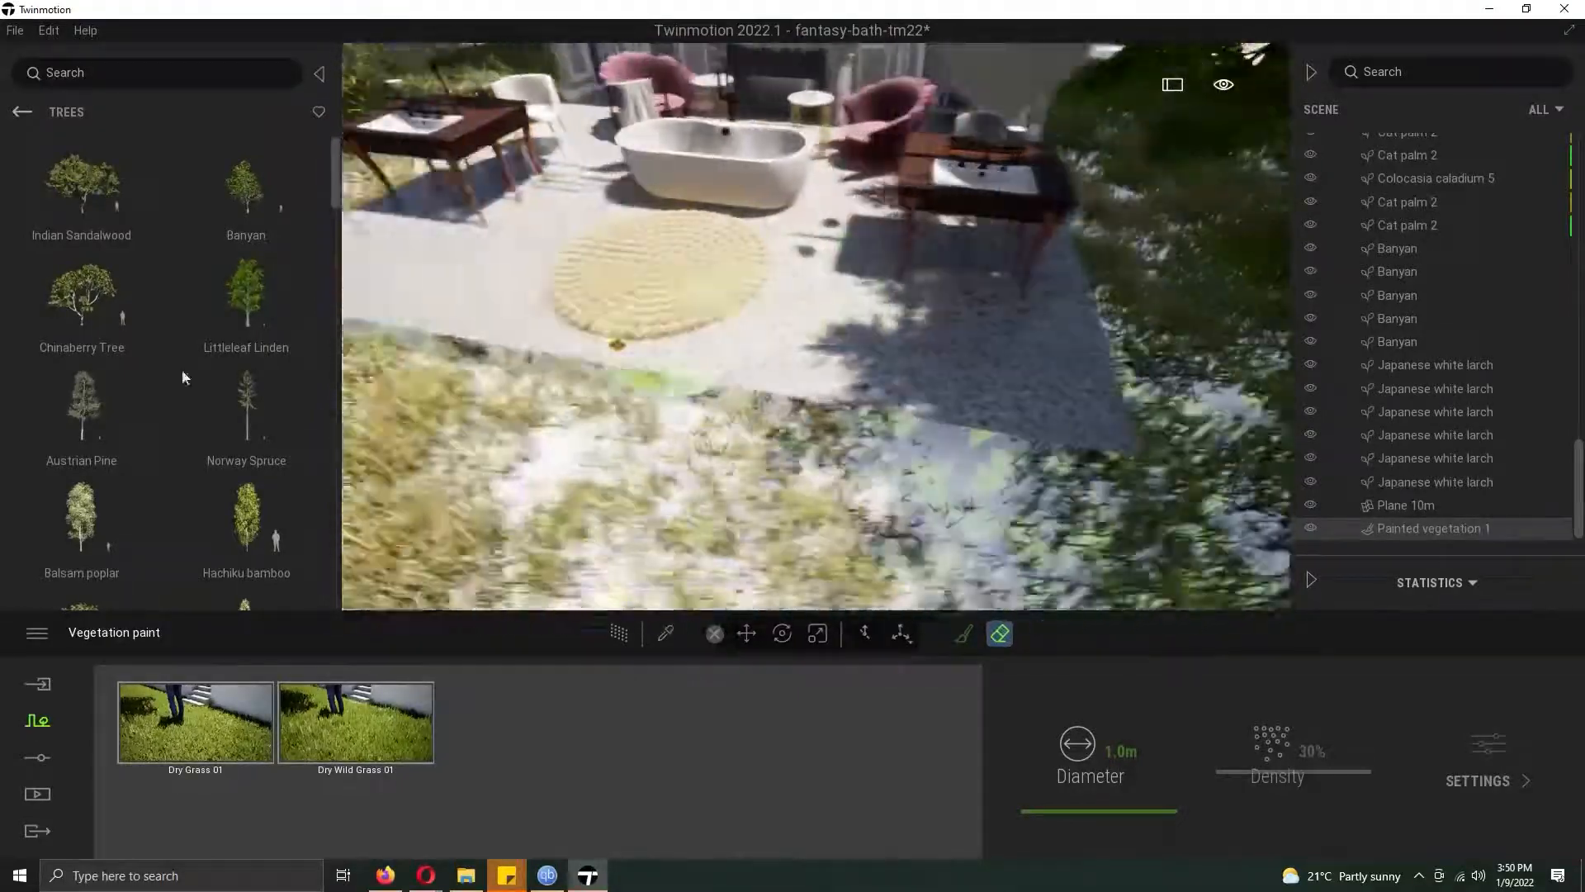
# - Add Colocasia caladium 3, Blue lupin 2, Colocasia caladium 6 and a cat palm to the vegetation paint list
pyautogui.click(22, 112)
pyautogui.click(81, 305)
pyautogui.moveTo(327, 211); pyautogui.dragTo(328, 363)
pyautogui.moveTo(246, 417); pyautogui.dragTo(516, 723)
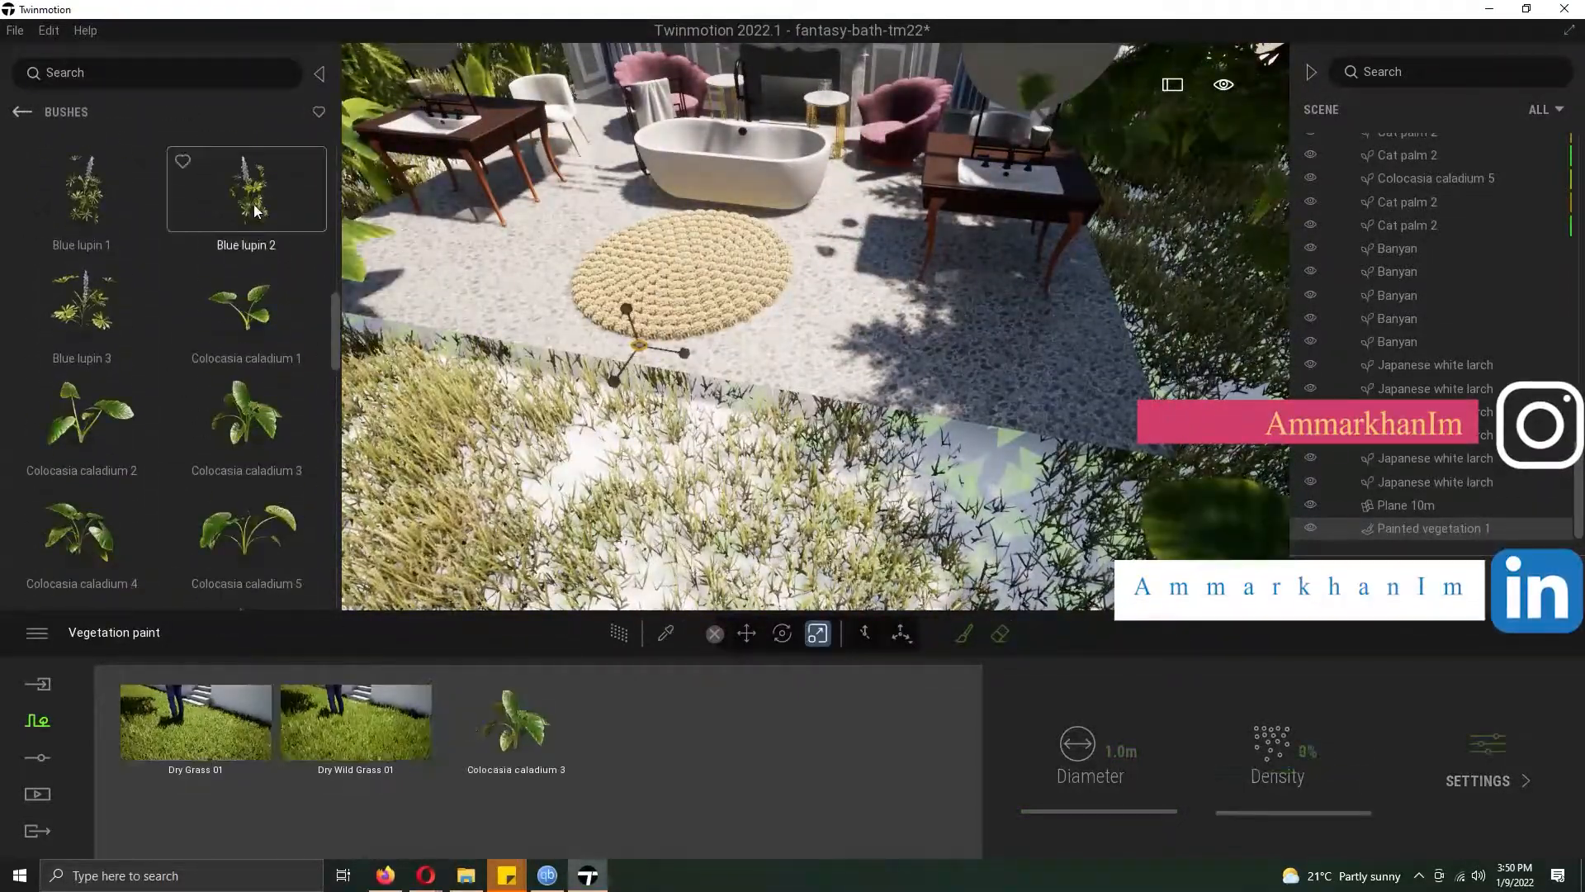
pyautogui.moveTo(256, 213); pyautogui.dragTo(677, 723)
pyautogui.moveTo(334, 331); pyautogui.dragTo(335, 375)
pyautogui.moveTo(81, 211)
pyautogui.mouseDown()
pyautogui.moveTo(759, 725)
pyautogui.moveTo(836, 722)
pyautogui.mouseUp()
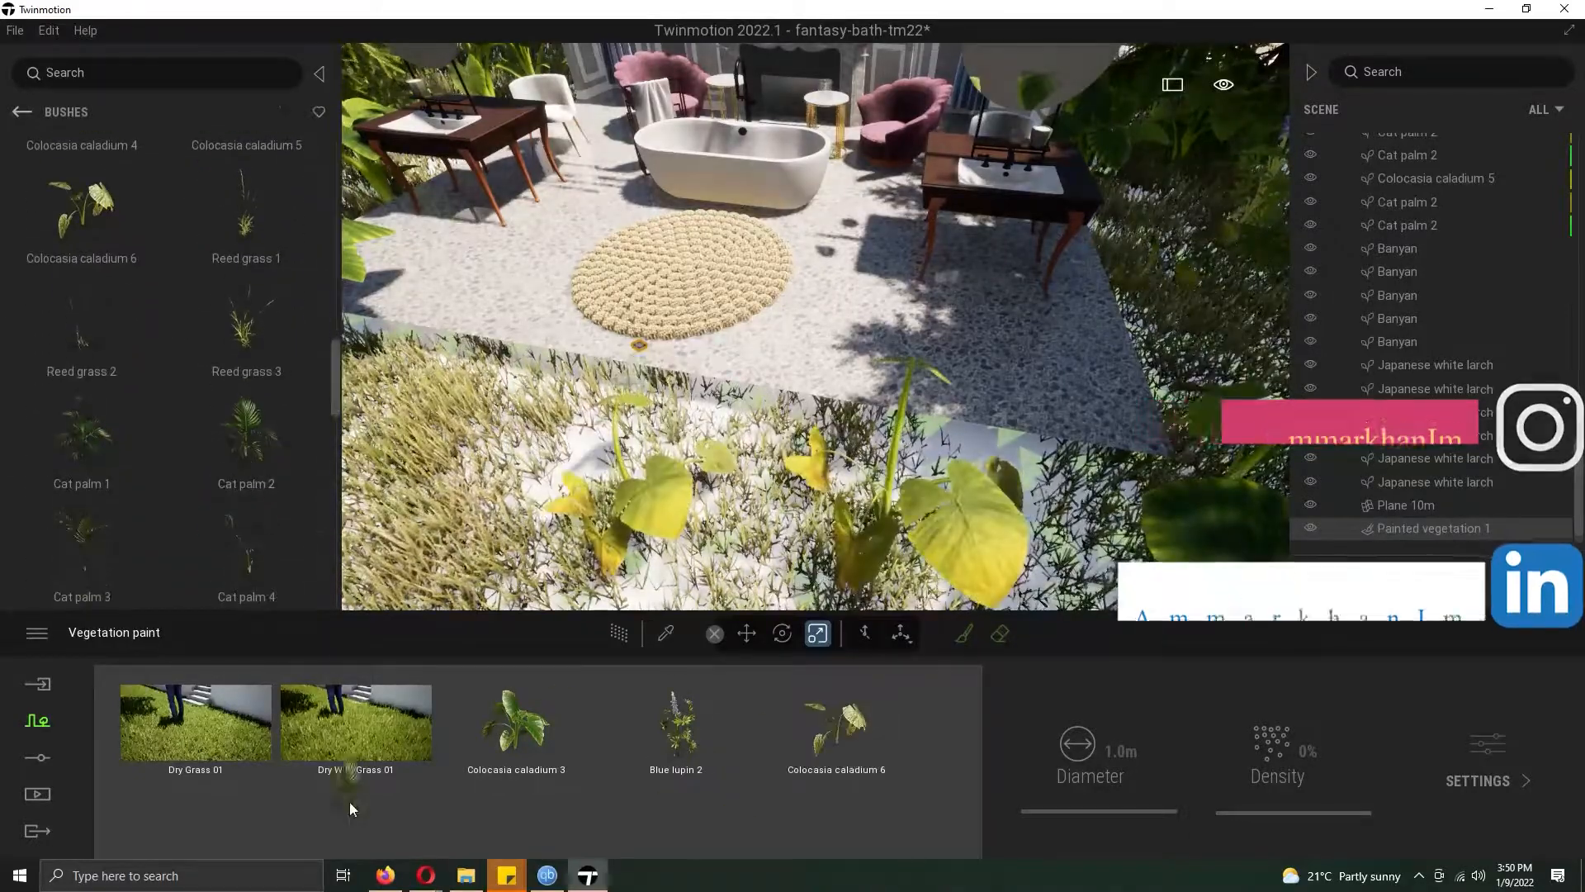
pyautogui.moveTo(350, 799); pyautogui.dragTo(353, 809)
pyautogui.click(196, 827)
# - Set the cat palm's paint density to 67%, and undo a trial brush stroke across the foreground
pyautogui.moveTo(1294, 702); pyautogui.dragTo(1318, 701)
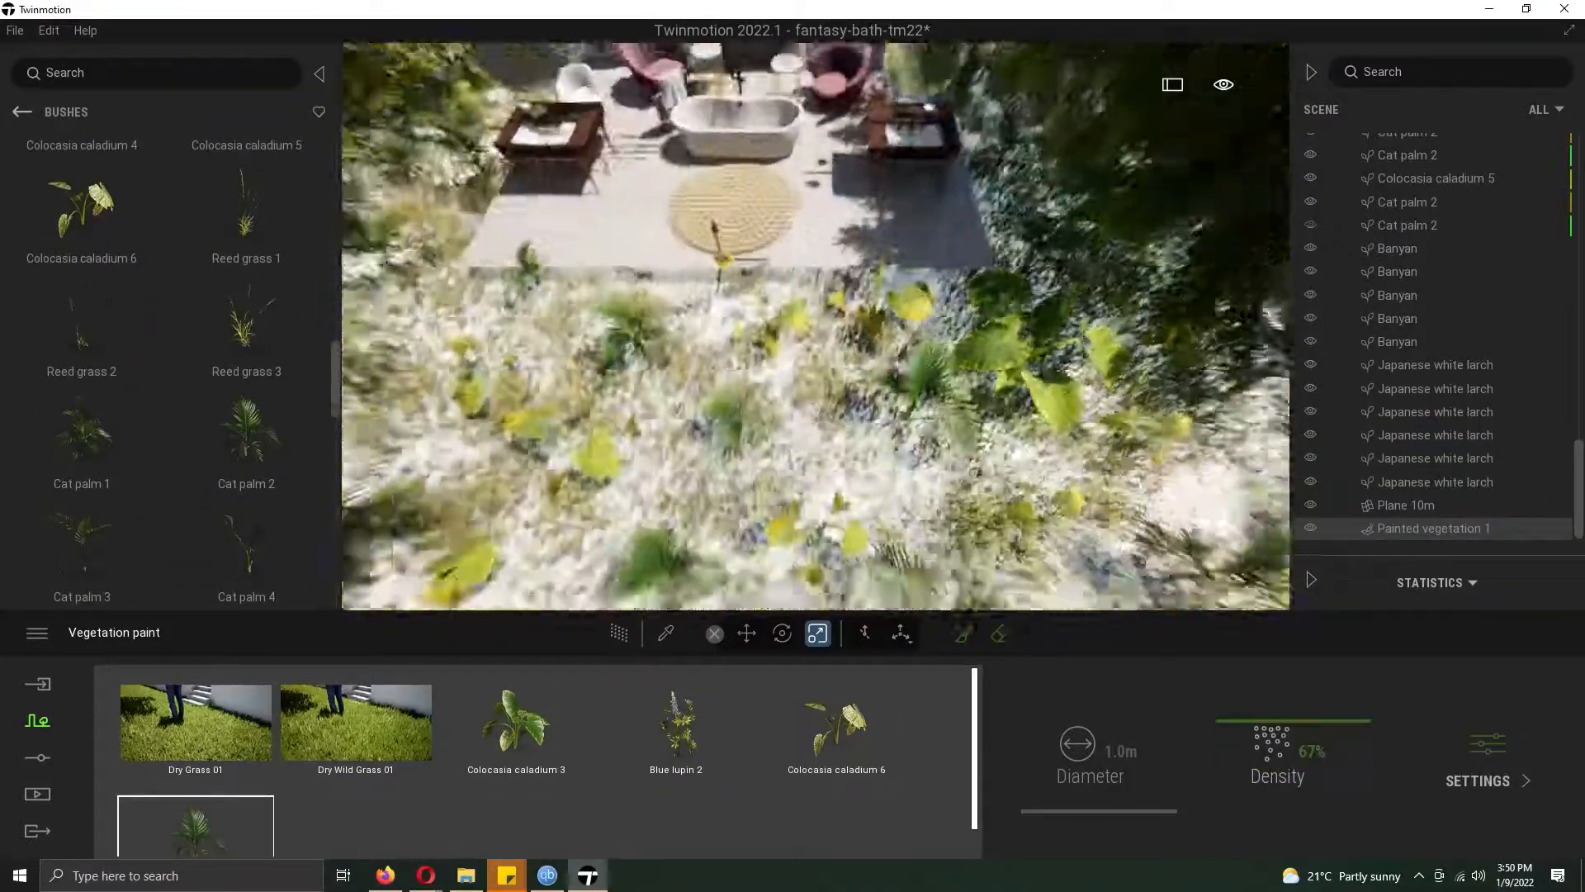
pyautogui.scroll(-5, 816, 326)
pyautogui.moveTo(1096, 806); pyautogui.dragTo(1110, 806)
pyautogui.moveTo(1132, 471); pyautogui.dragTo(569, 442)
pyautogui.hotkey('ctrl', 'z')
# - Select the two caladiums, the lupin and the cat palm, and erase some of them from the ground in front of the tiled floor
pyautogui.click(516, 722)
pyautogui.keyDown('ctrl'); pyautogui.click(676, 723); pyautogui.keyUp('ctrl')
pyautogui.keyDown('ctrl'); pyautogui.click(837, 722); pyautogui.keyUp('ctrl')
pyautogui.keyDown('ctrl'); pyautogui.click(195, 827); pyautogui.keyUp('ctrl')
pyautogui.click(1000, 634)
pyautogui.moveTo(701, 458)
pyautogui.mouseDown()
pyautogui.moveTo(513, 453)
pyautogui.moveTo(1107, 463)
pyautogui.mouseUp()
pyautogui.scroll(3, 736, 513)
pyautogui.scroll(2, 735, 513)
# - Shift Image1's weather toward cloudy and raise the smog in its weather effects
pyautogui.click(37, 794)
pyautogui.click(265, 769)
pyautogui.click(334, 731)
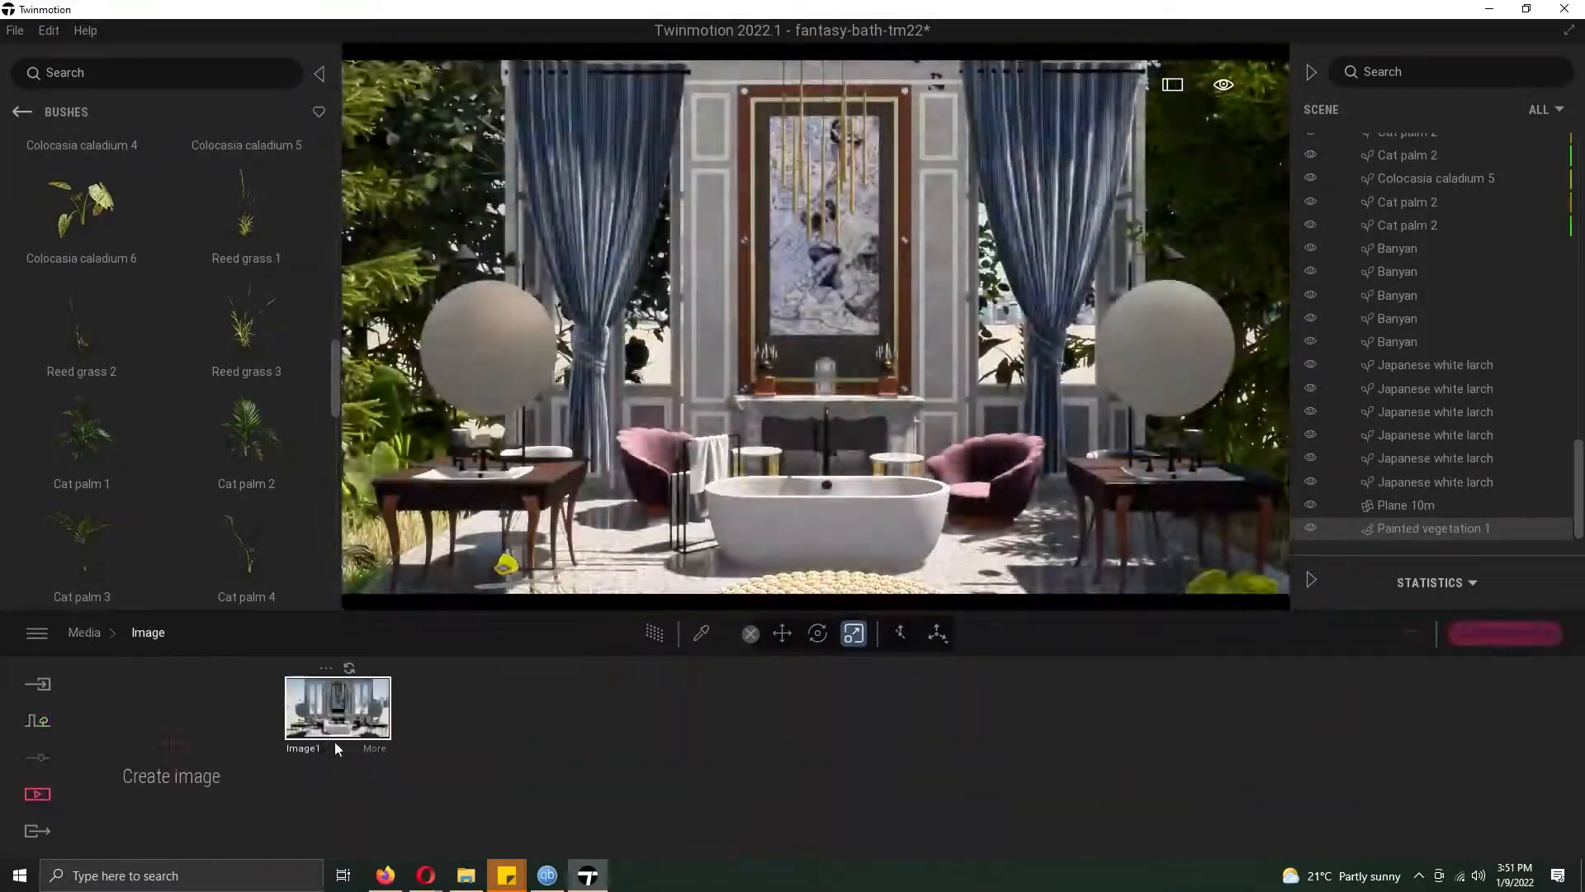
pyautogui.moveTo(388, 736)
pyautogui.mouseDown()
pyautogui.moveTo(337, 743)
pyautogui.moveTo(424, 738)
pyautogui.moveTo(343, 742)
pyautogui.mouseUp()
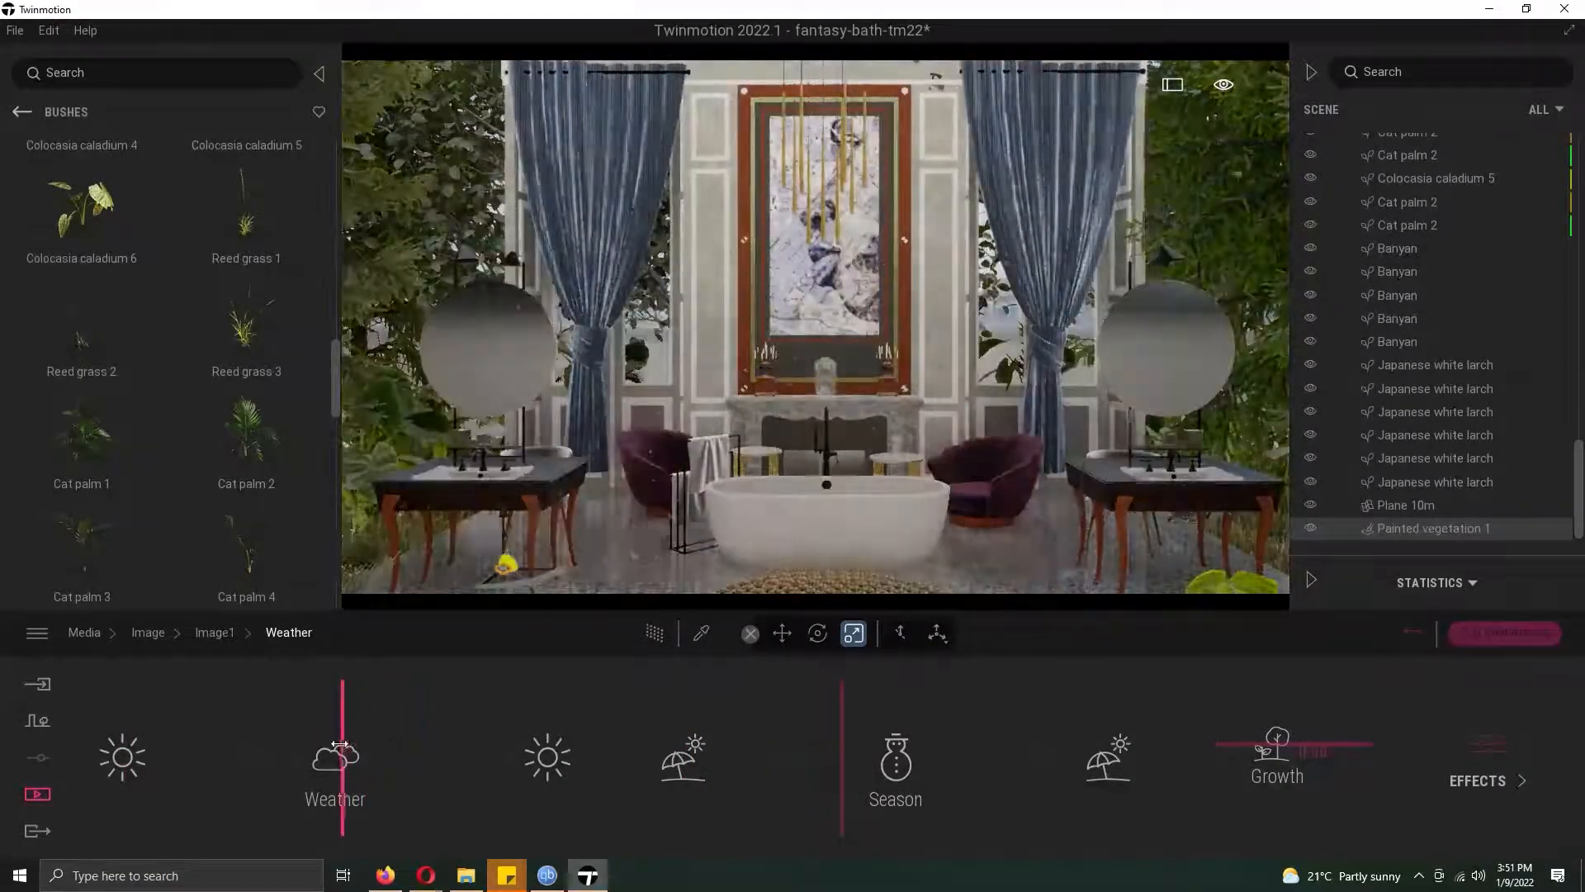
pyautogui.click(1478, 780)
pyautogui.moveTo(831, 738); pyautogui.dragTo(834, 762)
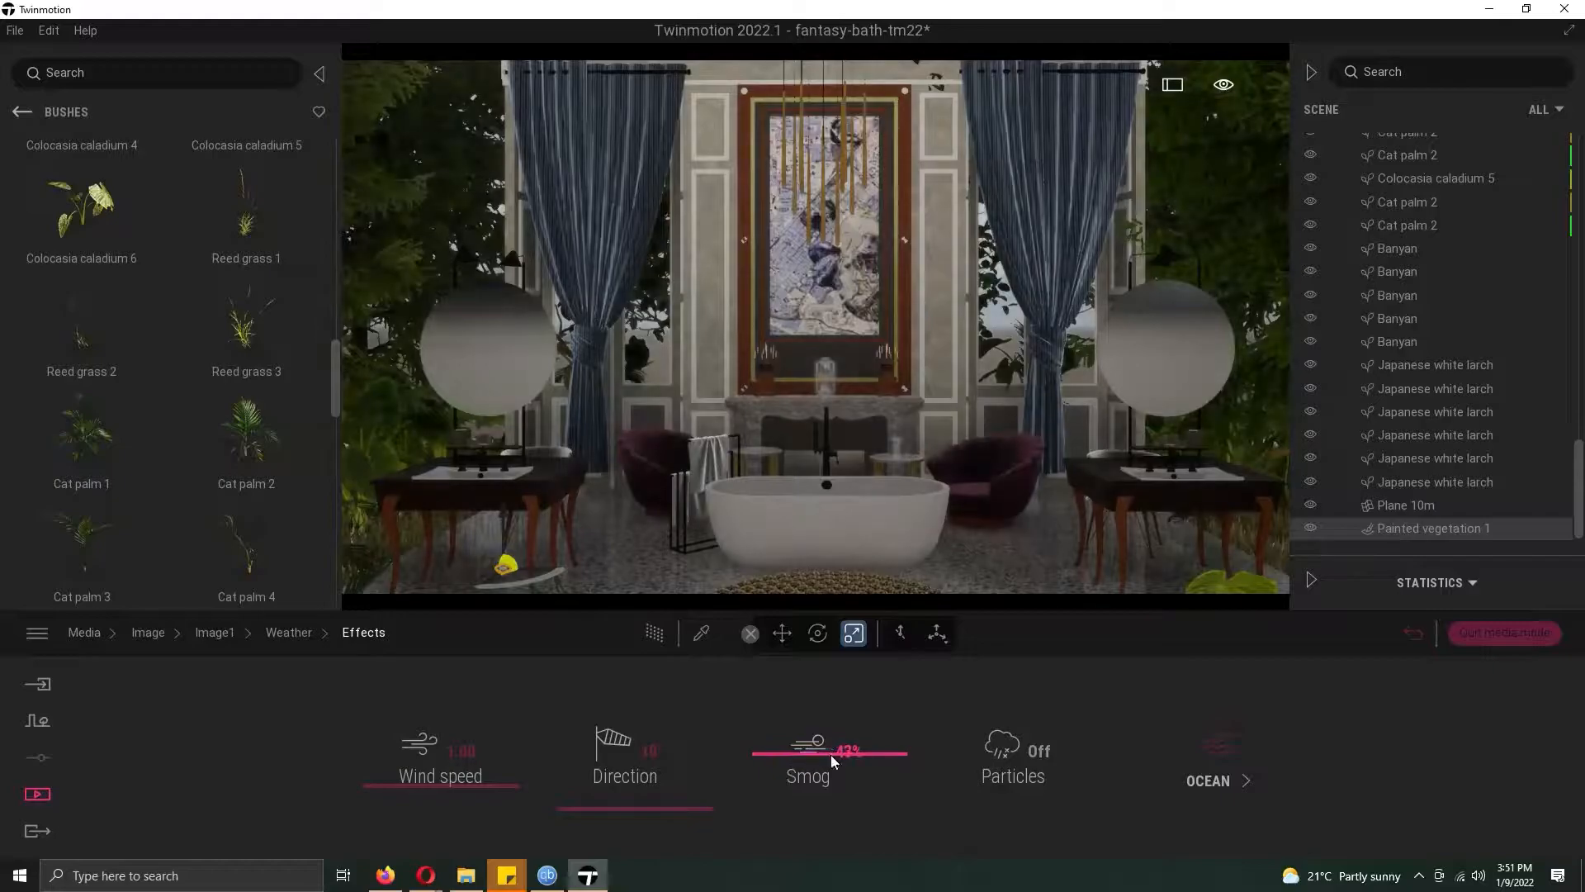
pyautogui.moveTo(340, 739)
pyautogui.mouseDown()
pyautogui.moveTo(410, 739)
pyautogui.moveTo(359, 738)
pyautogui.mouseUp()
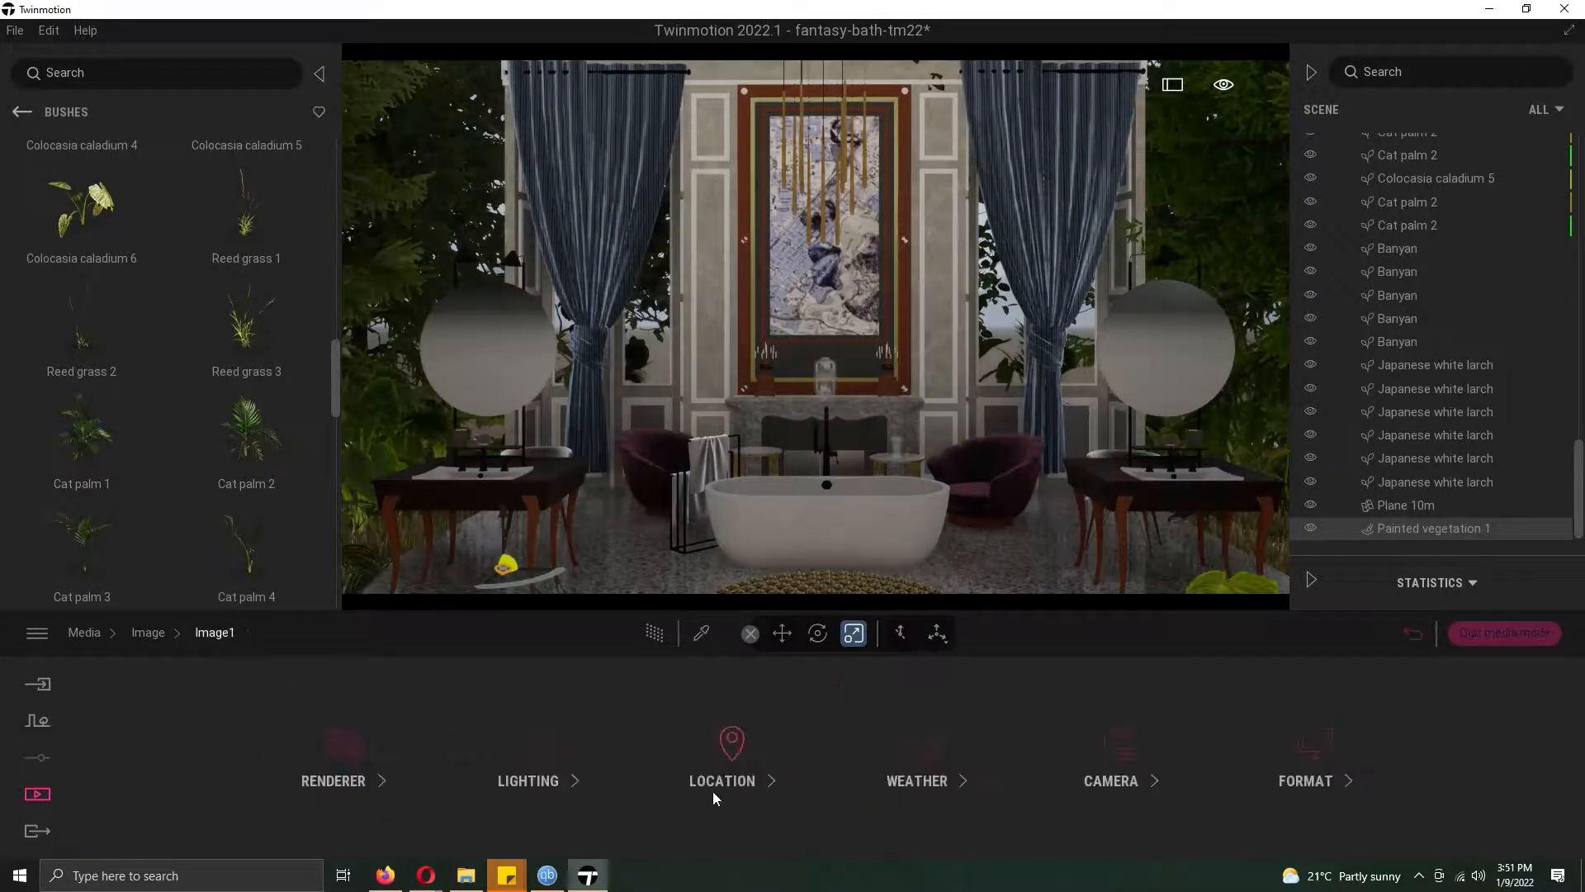
# - Place a Sphere Reflection Probe in the room and position it above the centre of the bathtub
pyautogui.click(712, 752)
pyautogui.click(498, 505)
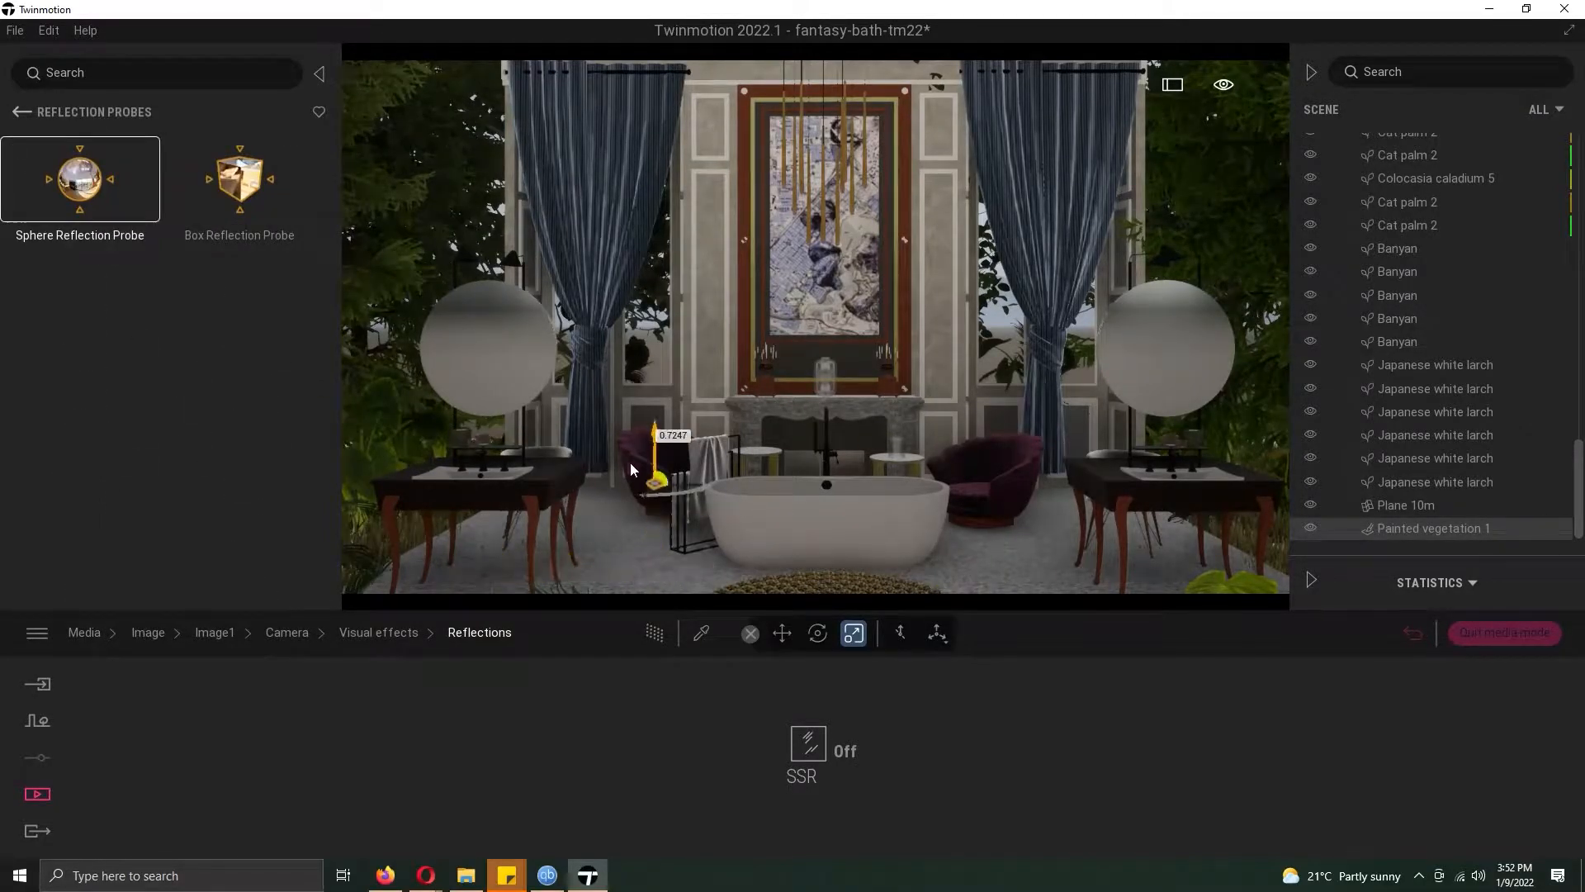
pyautogui.moveTo(682, 450); pyautogui.dragTo(835, 447)
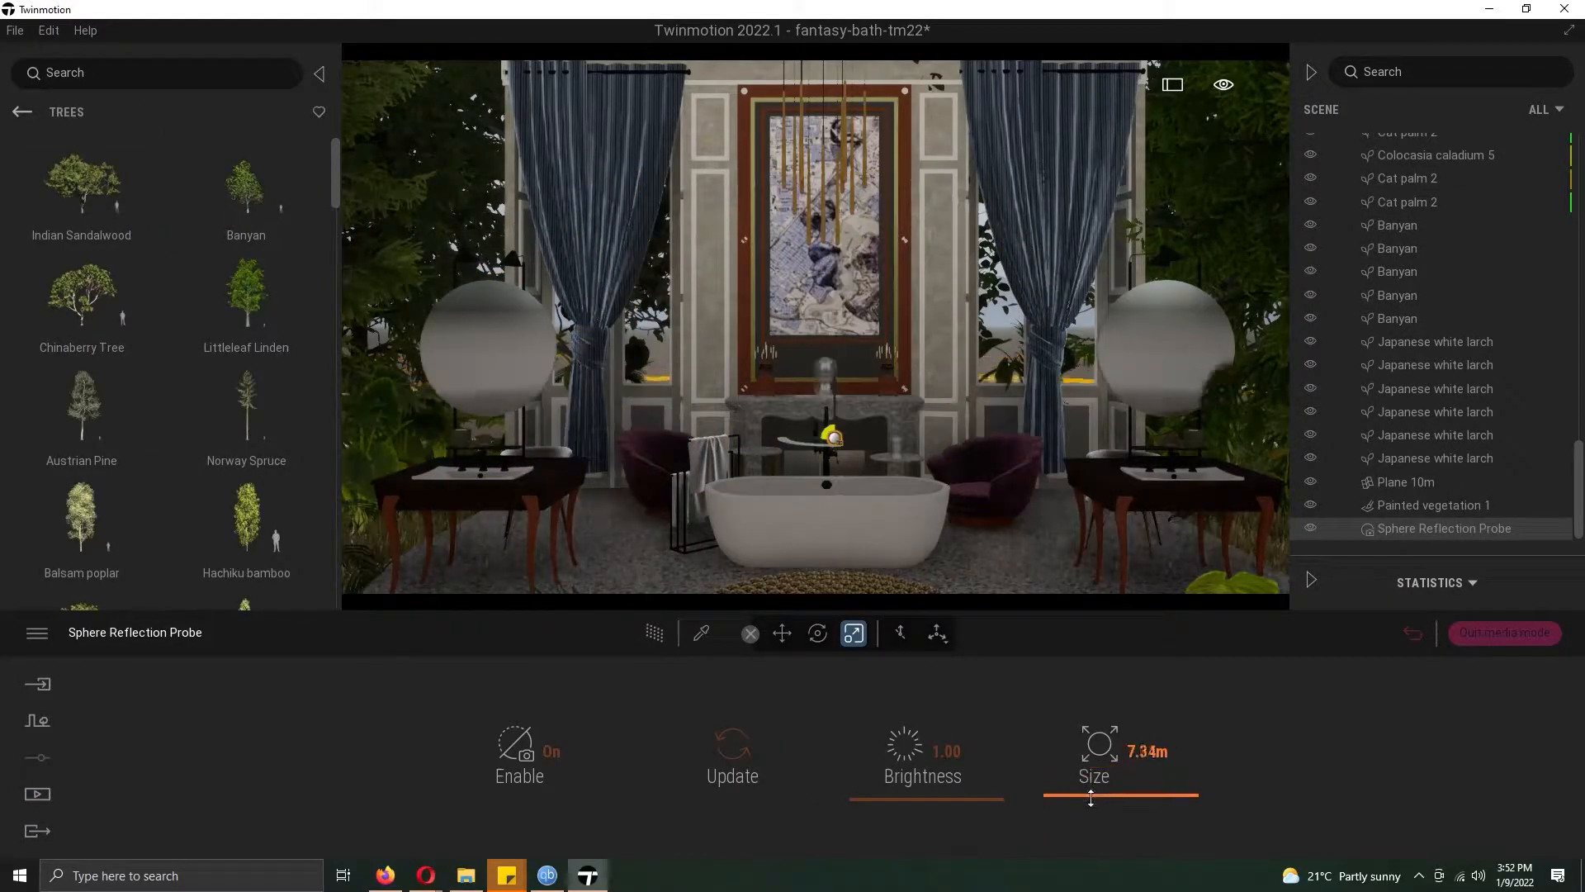
# - Darken the vanity tables' Mahogany 04 G material and set the luminosity of Corten steel 01 to 22%
pyautogui.click(557, 483)
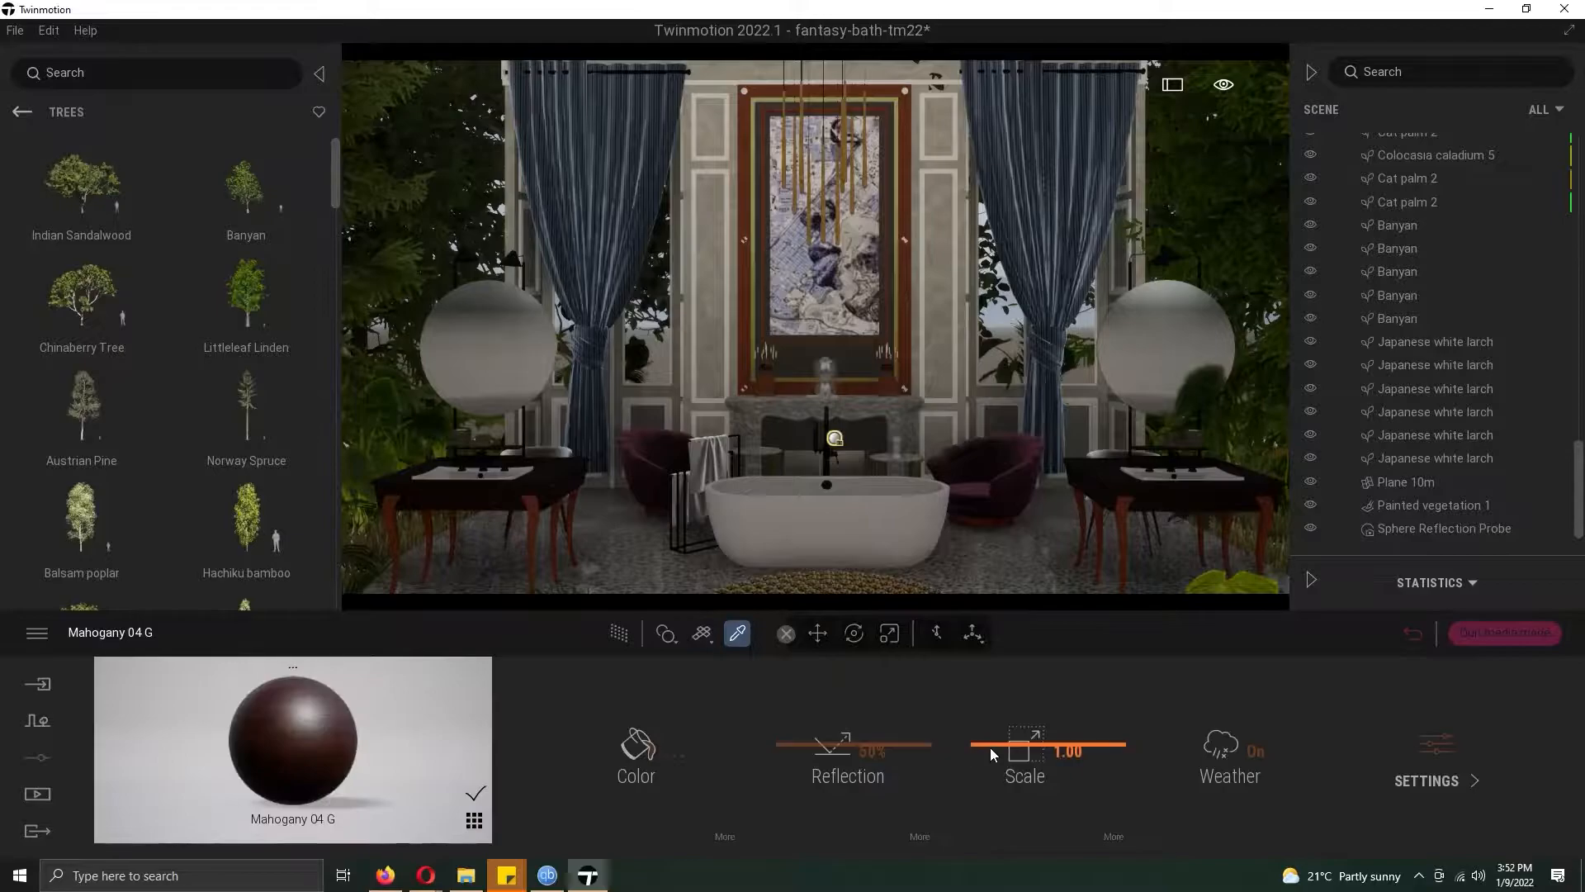
pyautogui.click(725, 837)
pyautogui.moveTo(1009, 744); pyautogui.dragTo(1014, 783)
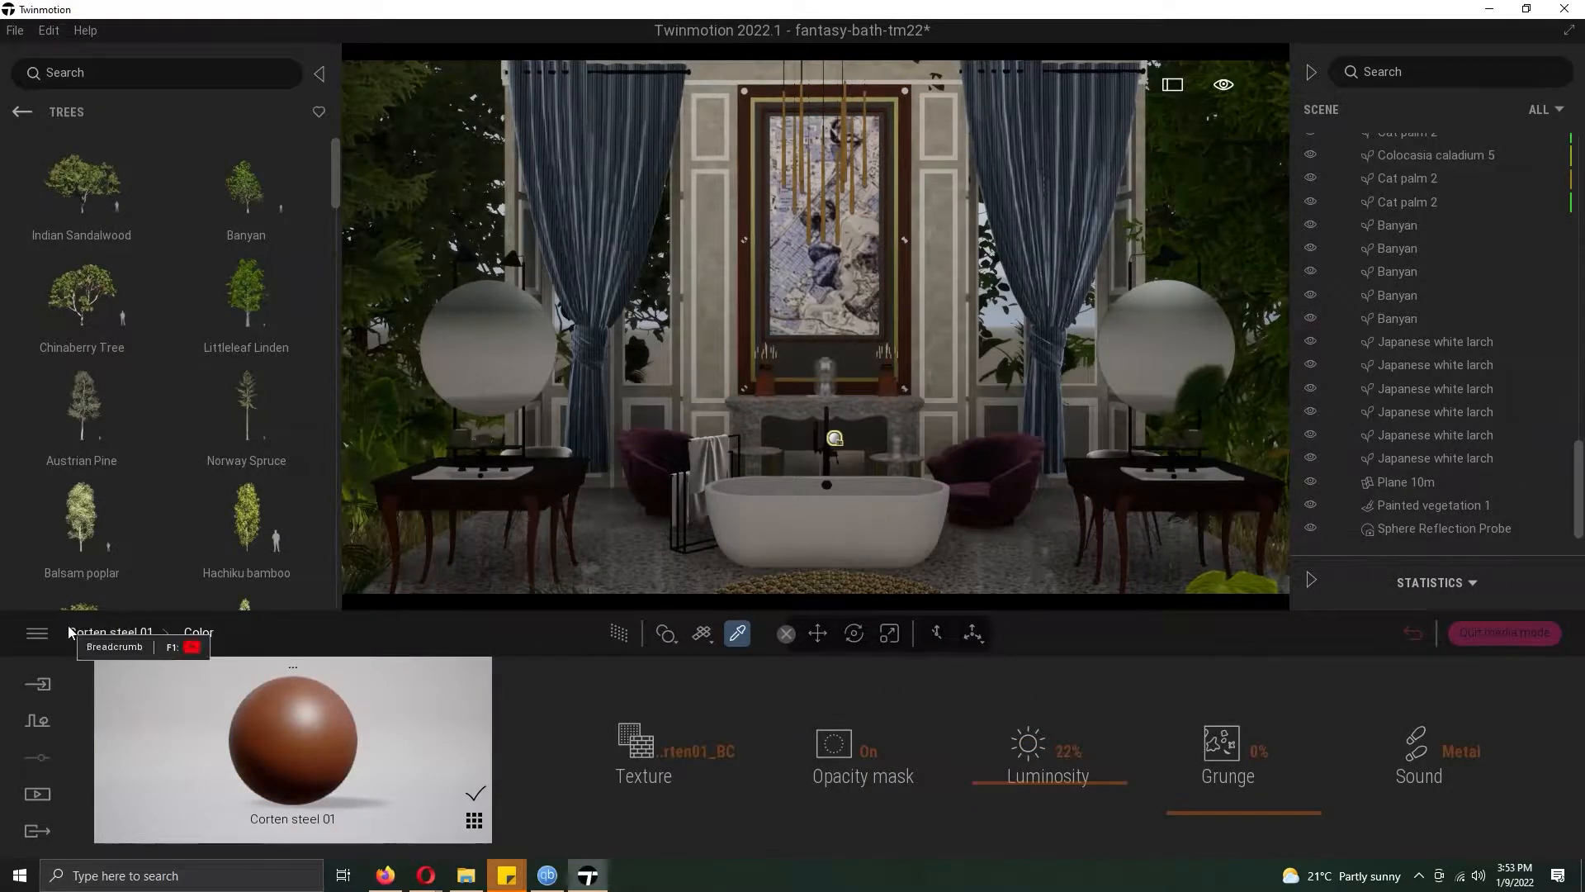
# - Create Image2, then place a Spot light in front of the bathtub and raise it above the room
pyautogui.click(38, 793)
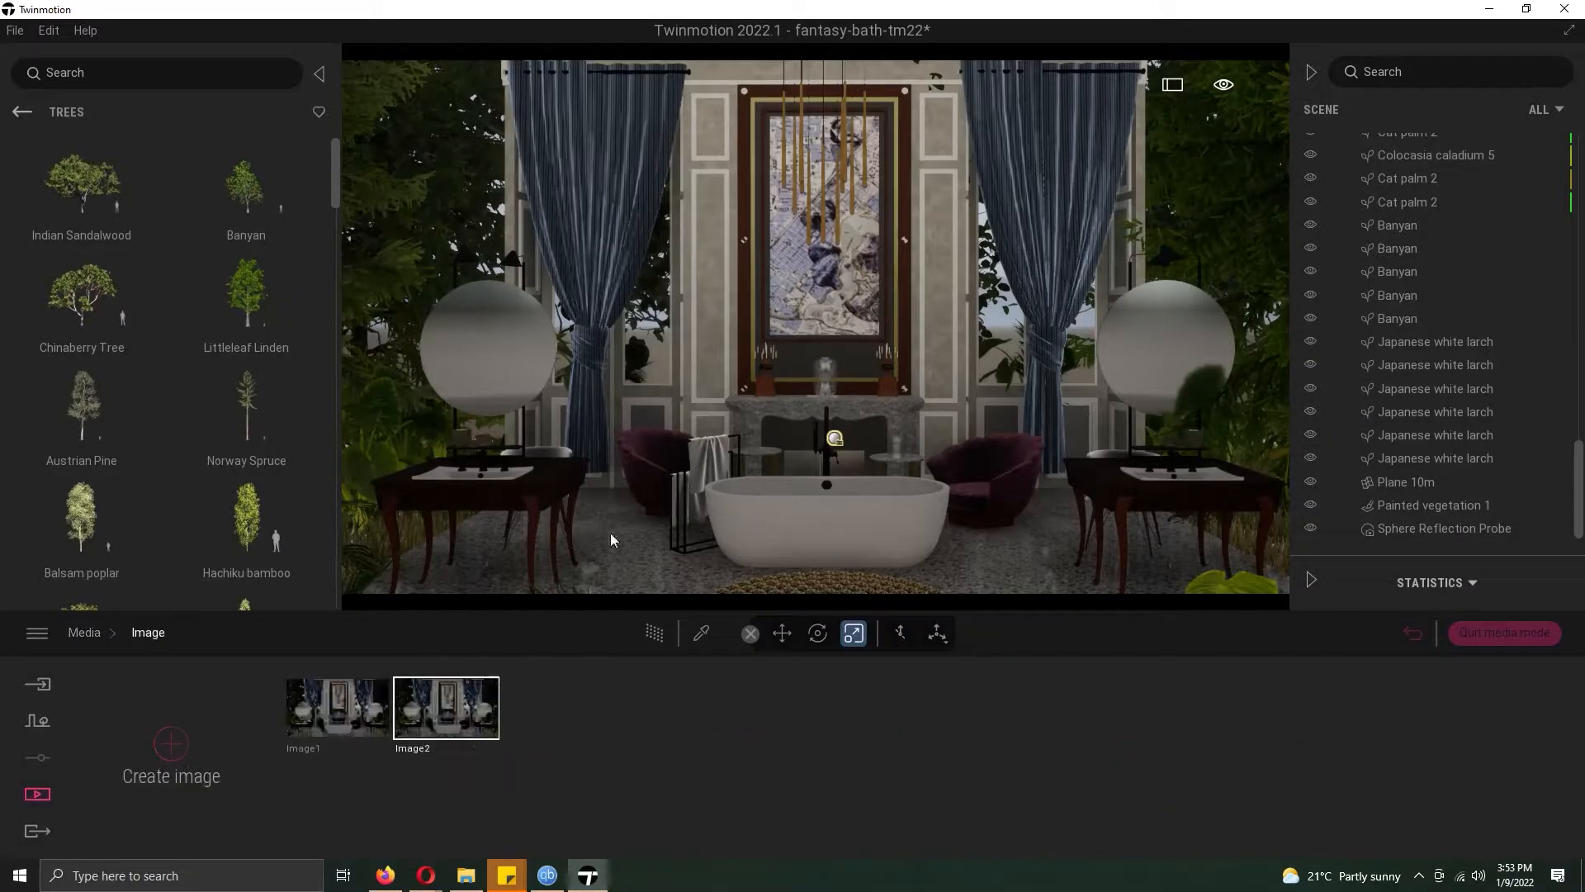
pyautogui.click(22, 112)
pyautogui.click(248, 313)
pyautogui.moveTo(246, 179); pyautogui.dragTo(753, 551)
pyautogui.moveTo(1097, 546); pyautogui.dragTo(1082, 545)
pyautogui.moveTo(1080, 504); pyautogui.dragTo(1068, 6)
pyautogui.scroll(-5, 954, 140)
pyautogui.moveTo(950, 141); pyautogui.dragTo(954, 322, button='middle')
pyautogui.moveTo(953, 322); pyautogui.dragTo(815, 96)
# - Return to Image2 and adjust the spot light's shadows, haze and angle, entering 1 as the haze value
pyautogui.click(38, 793)
pyautogui.click(452, 706)
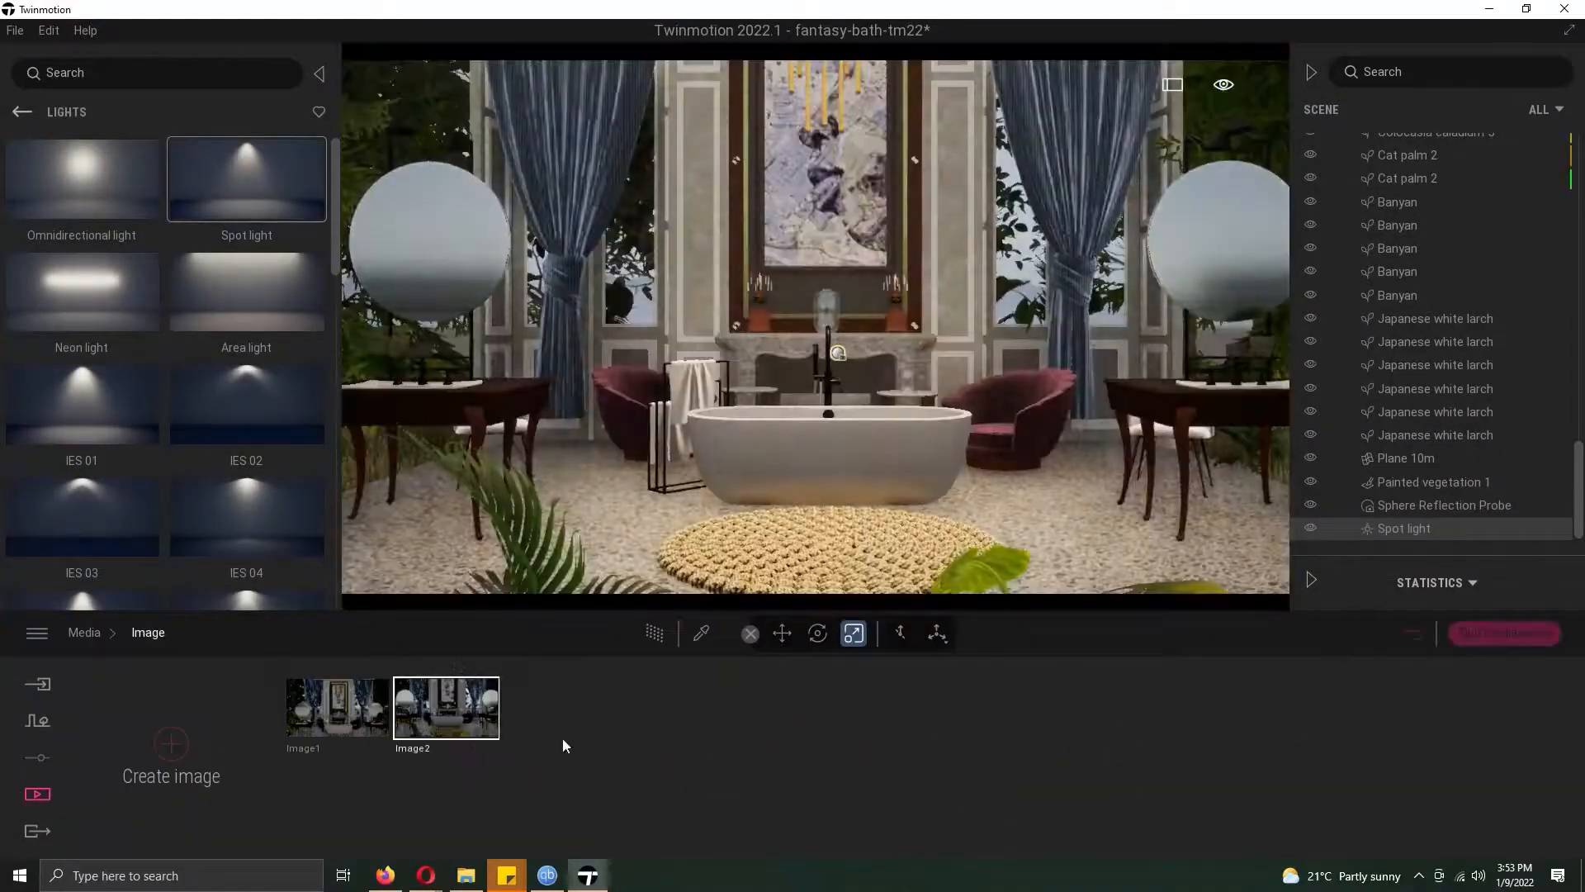
pyautogui.click(1404, 528)
pyautogui.click(1230, 758)
pyautogui.click(116, 636)
pyautogui.click(1408, 756)
pyautogui.click(1476, 839)
pyautogui.click(658, 751)
pyautogui.write('1')
pyautogui.press('Return')
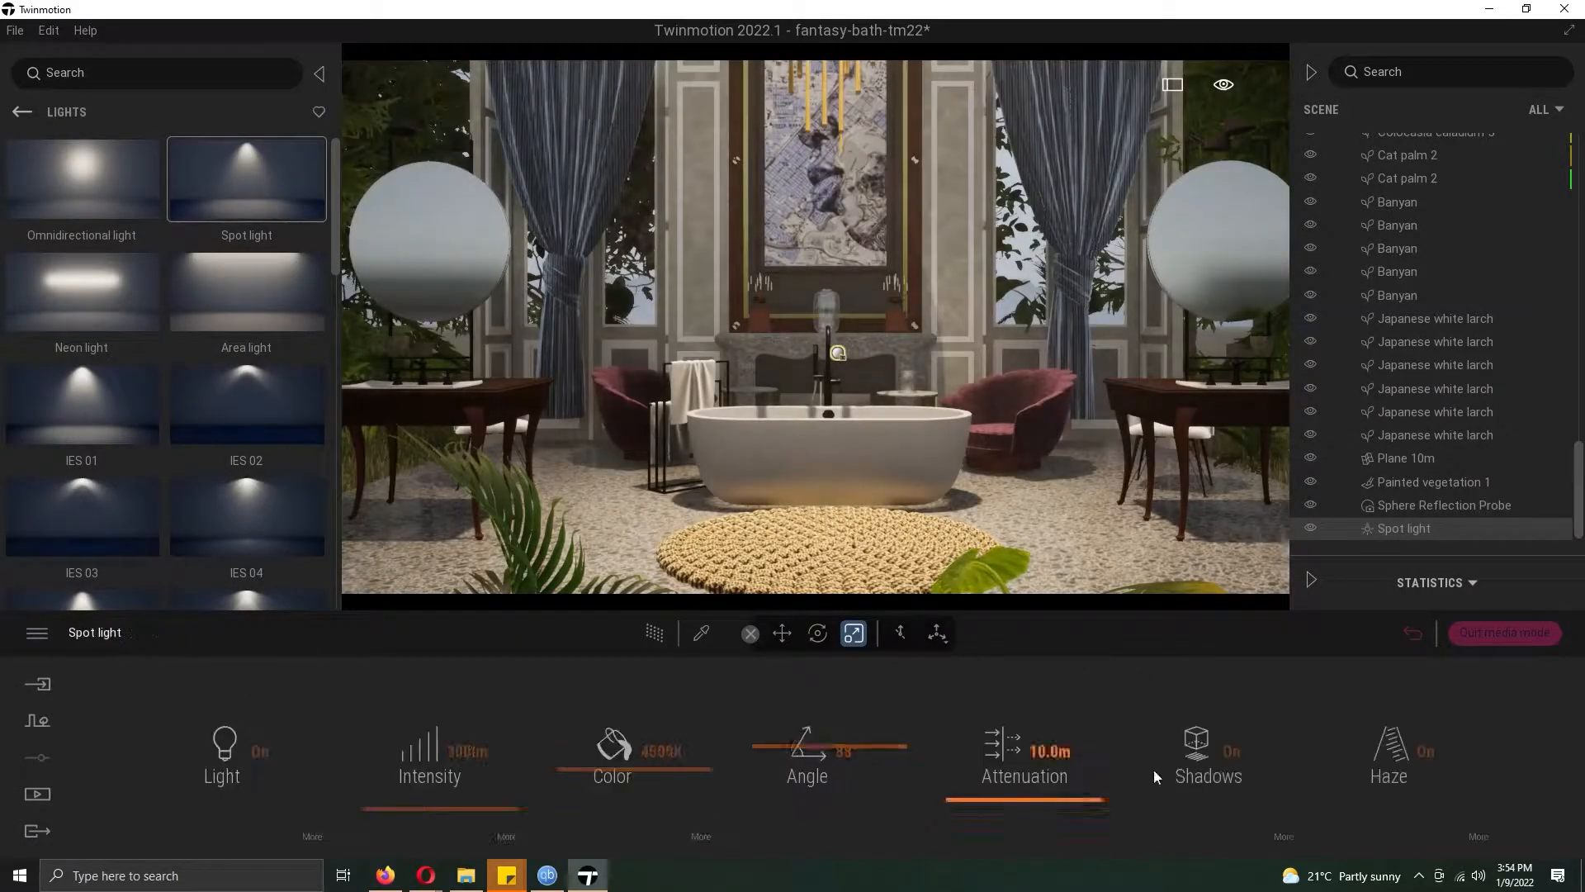
pyautogui.moveTo(814, 751); pyautogui.dragTo(838, 672)
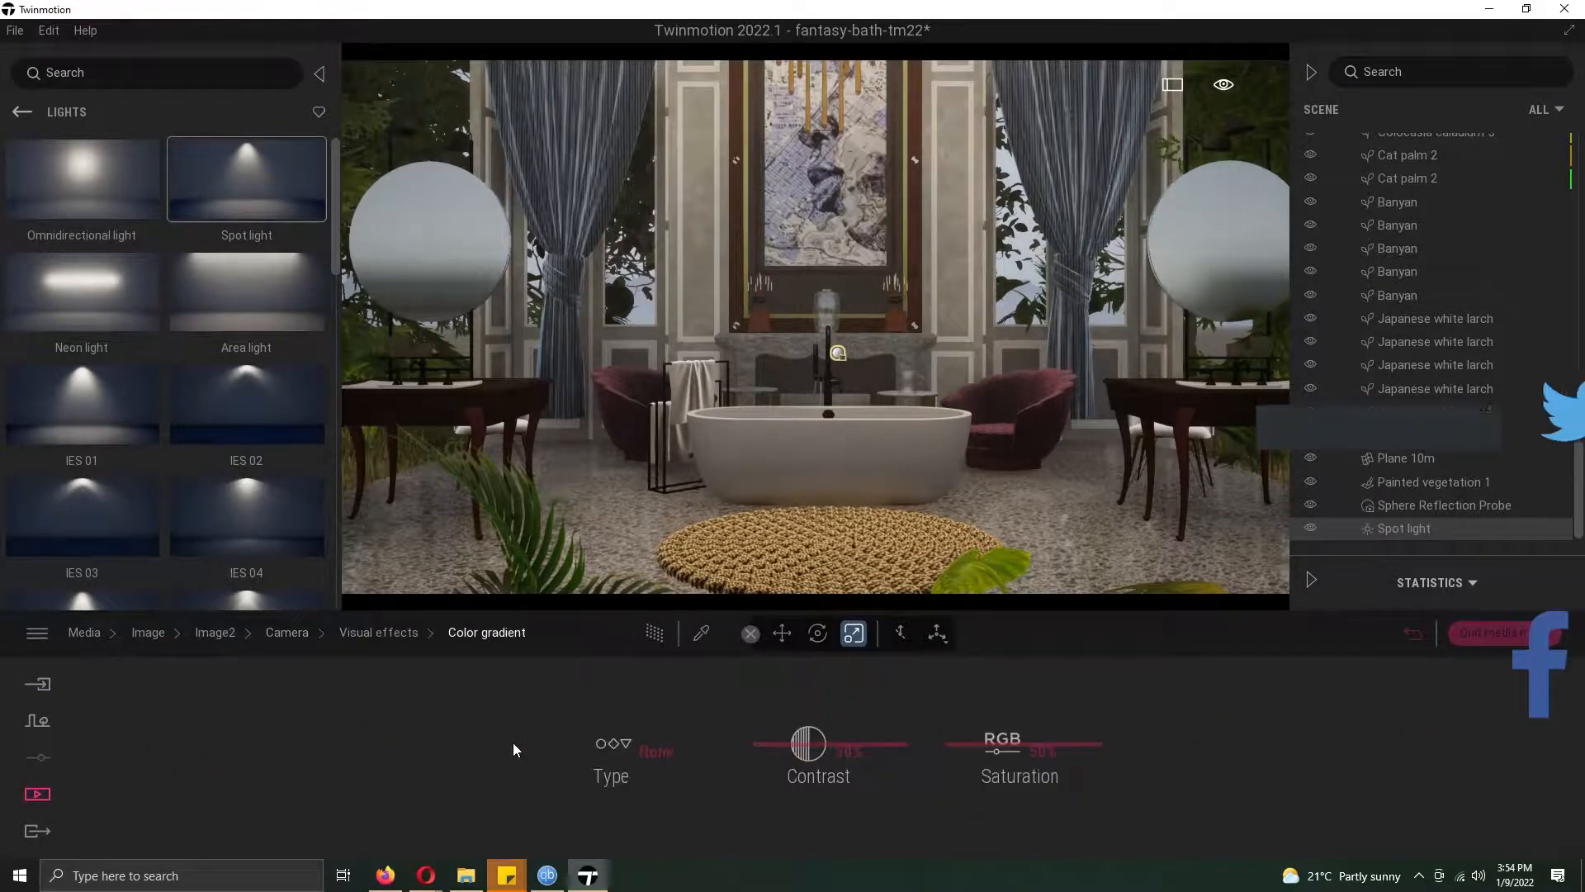
# - Try several color gradient presets on Image2 and apply Beauty 1
pyautogui.click(612, 746)
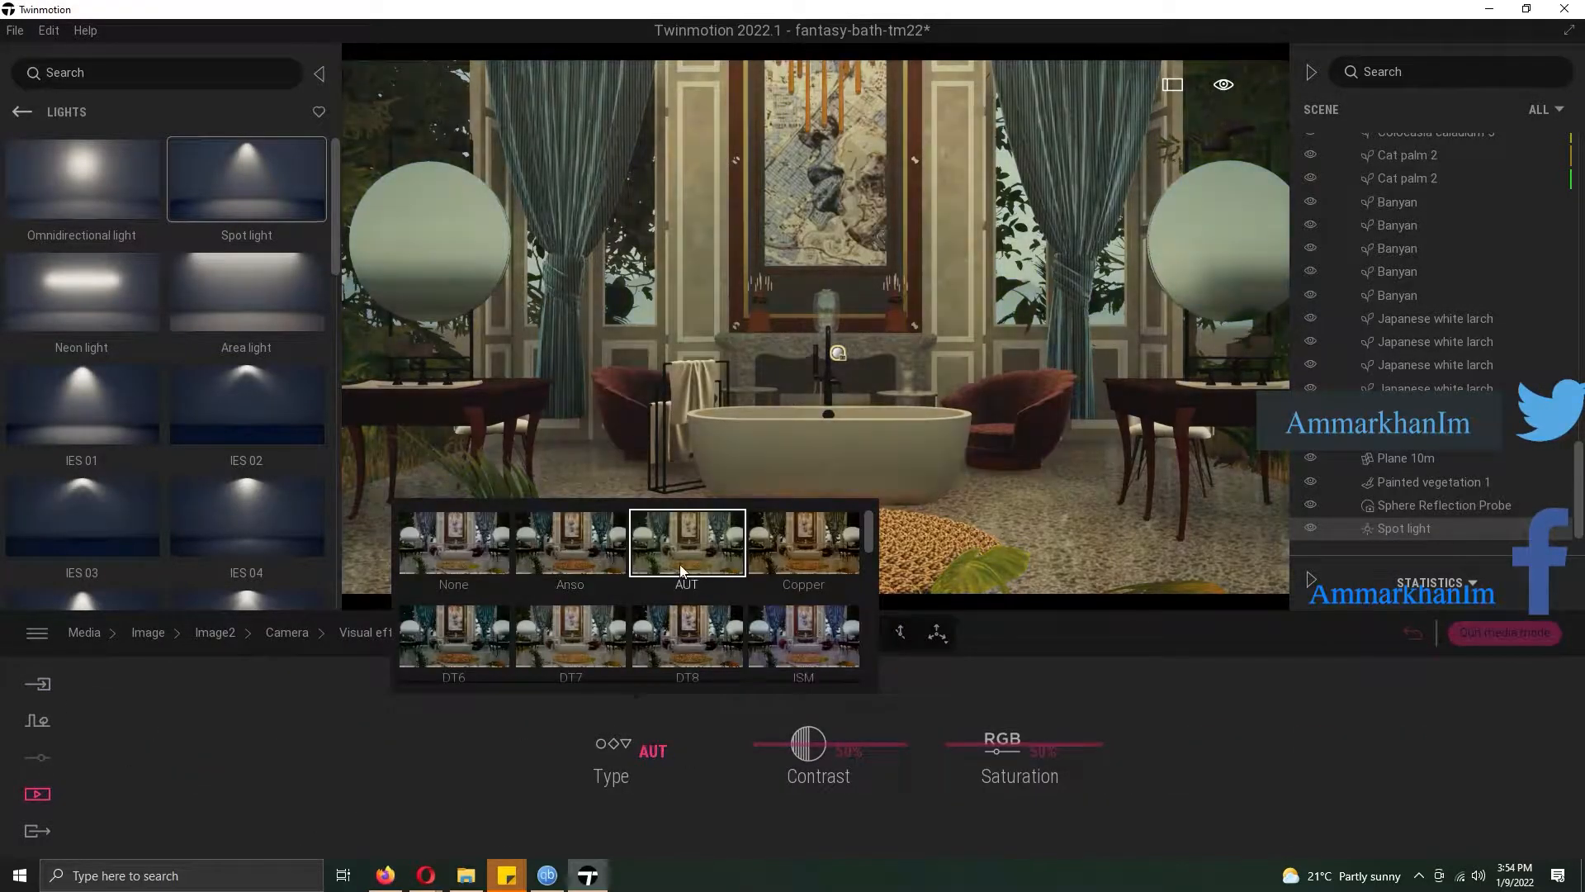
pyautogui.click(588, 553)
pyautogui.scroll(-5, 627, 595)
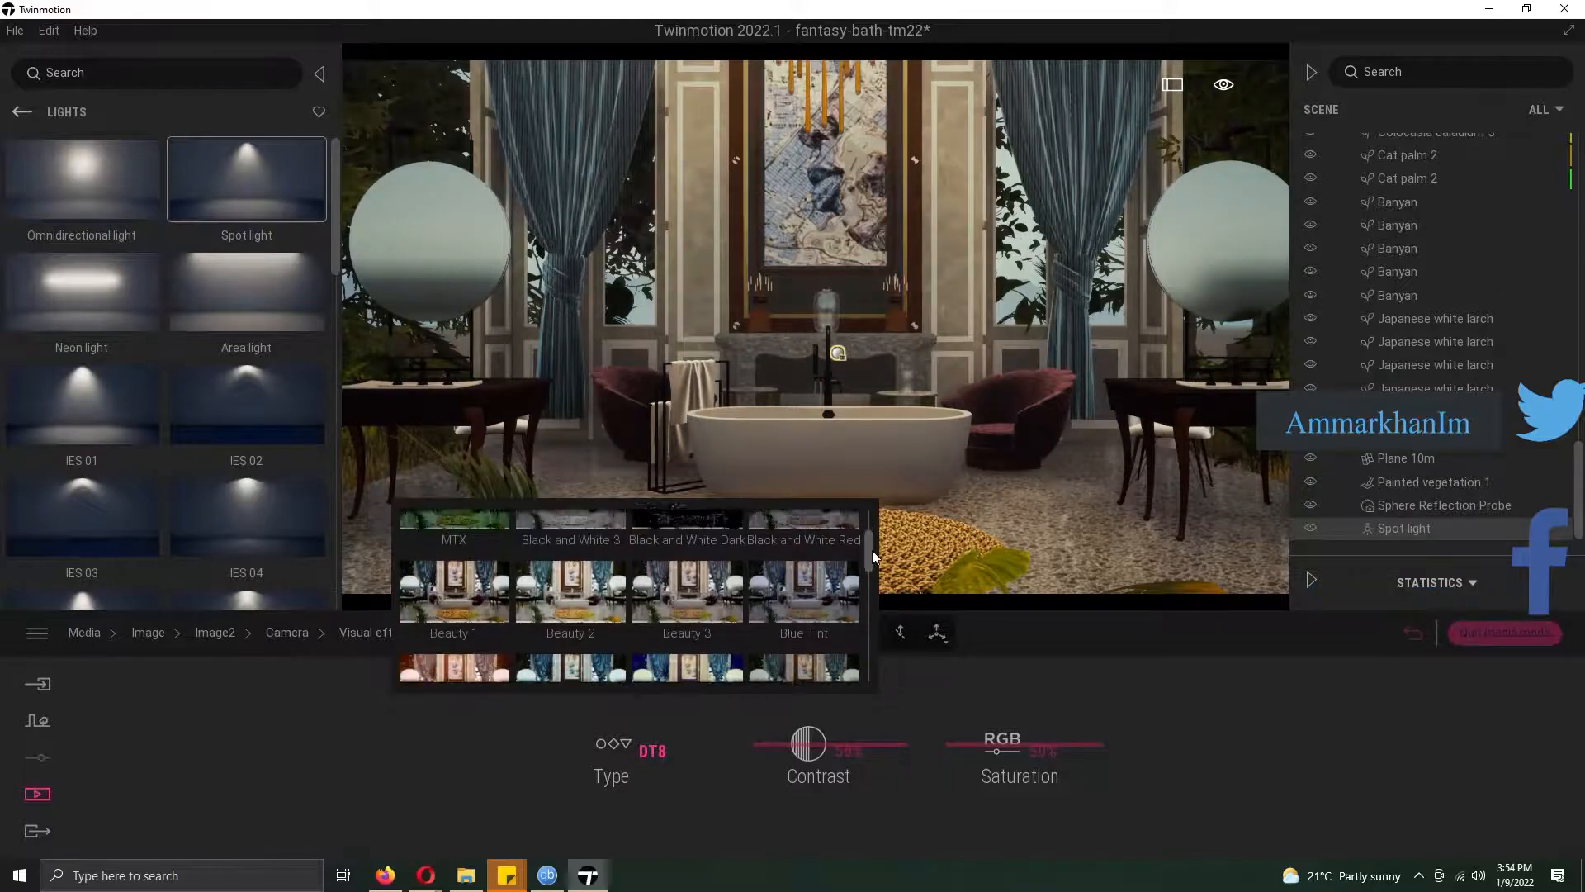
pyautogui.click(462, 582)
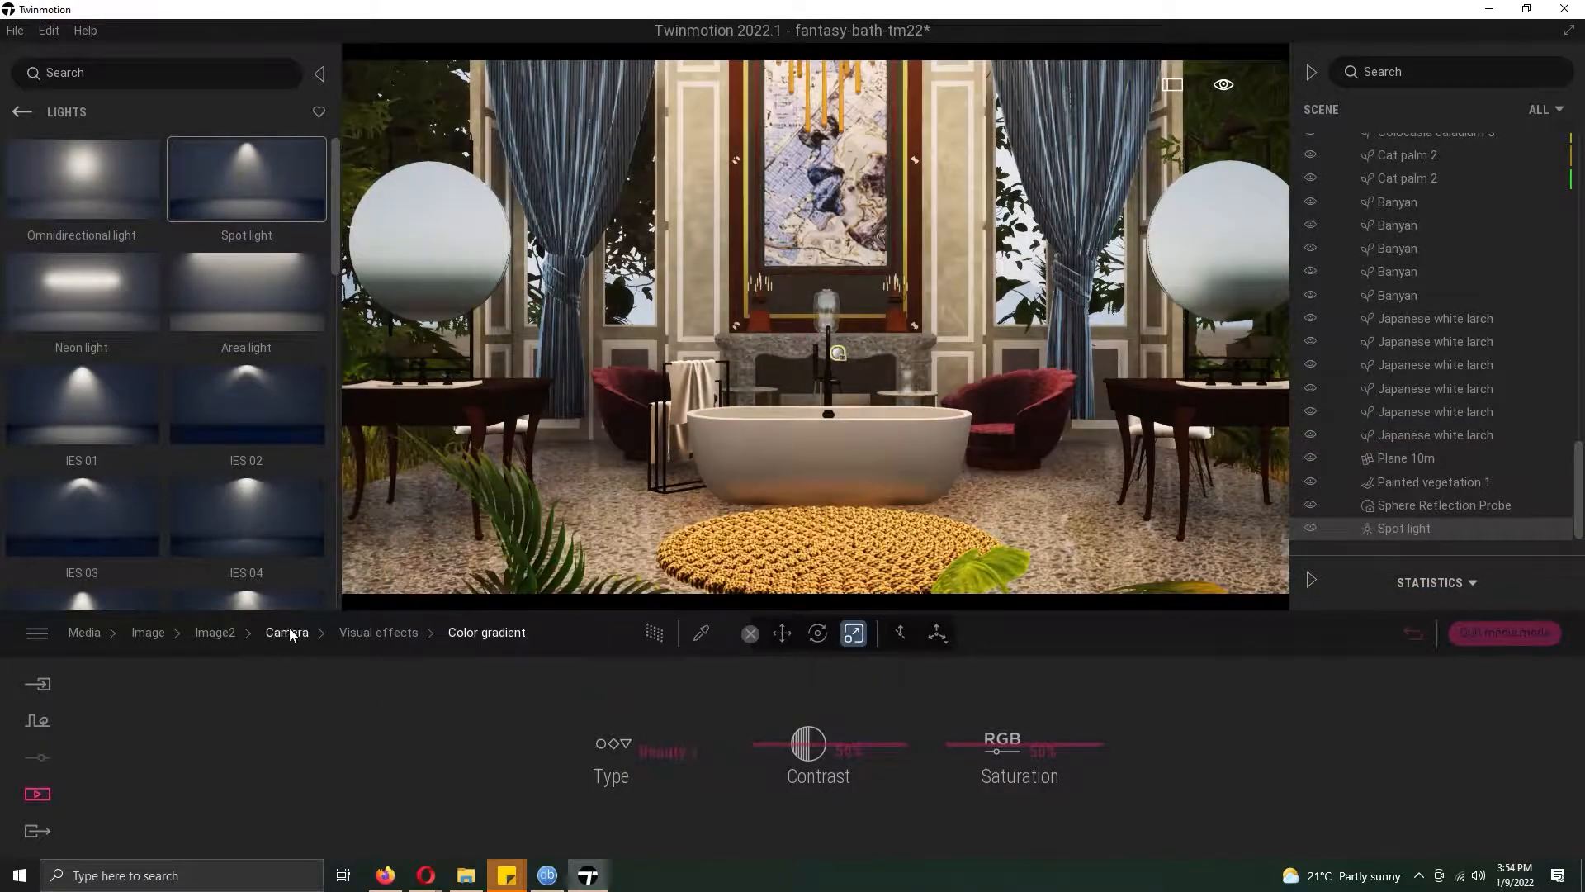
# - Pull the camera back to show both vanity tables and the surrounding plants, and create Image3 from that view
pyautogui.click(157, 636)
pyautogui.scroll(-5, 702, 464)
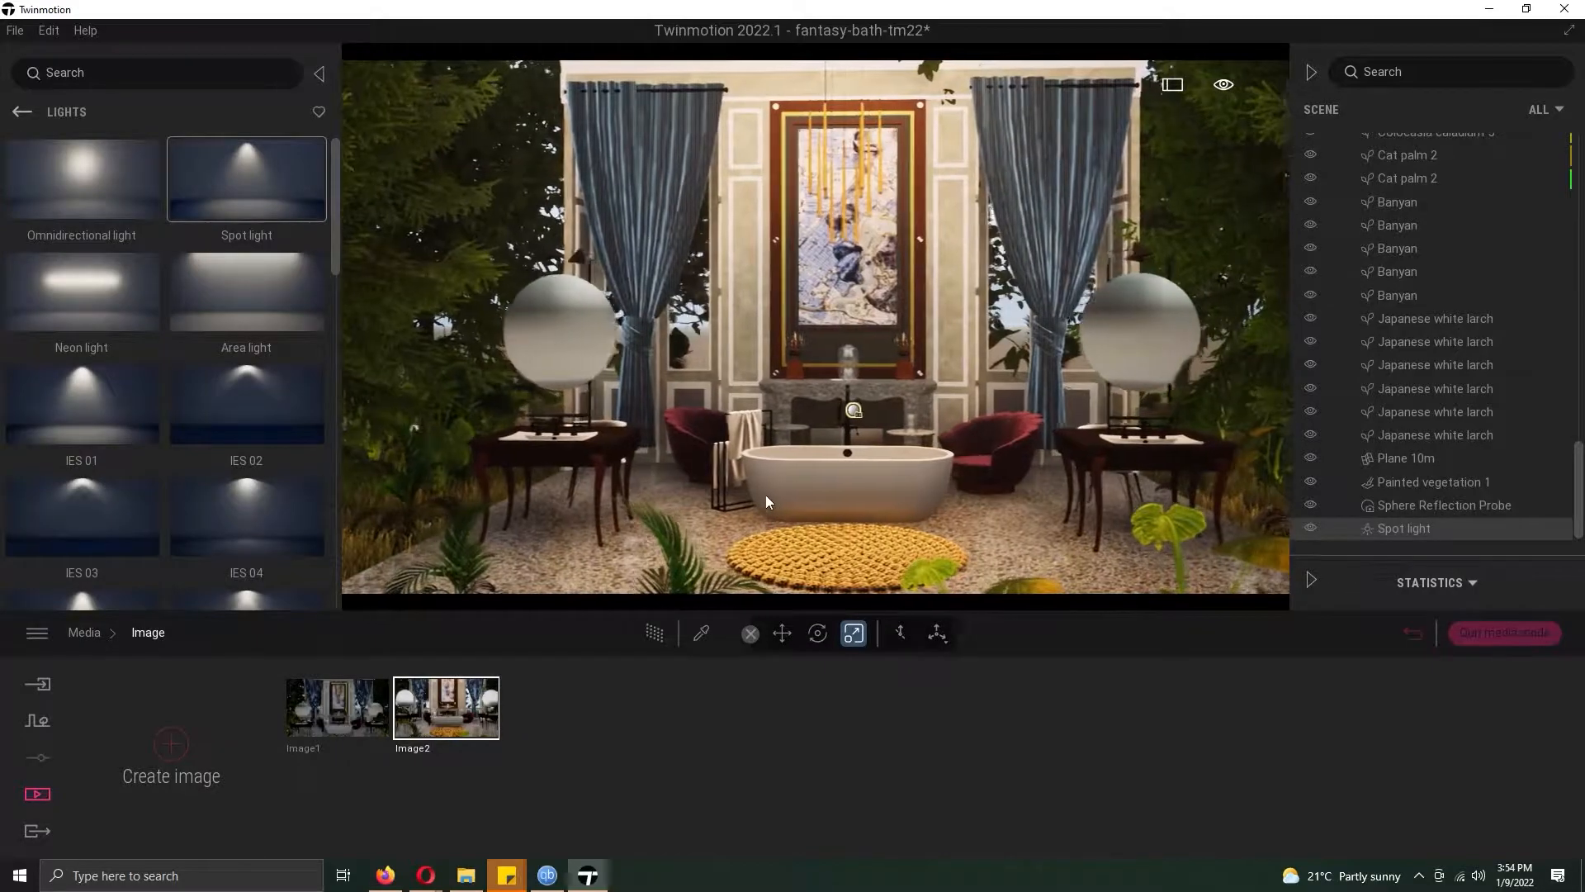
pyautogui.press('d')
pyautogui.moveTo(765, 493); pyautogui.dragTo(771, 498, button='right')
pyautogui.click(172, 744)
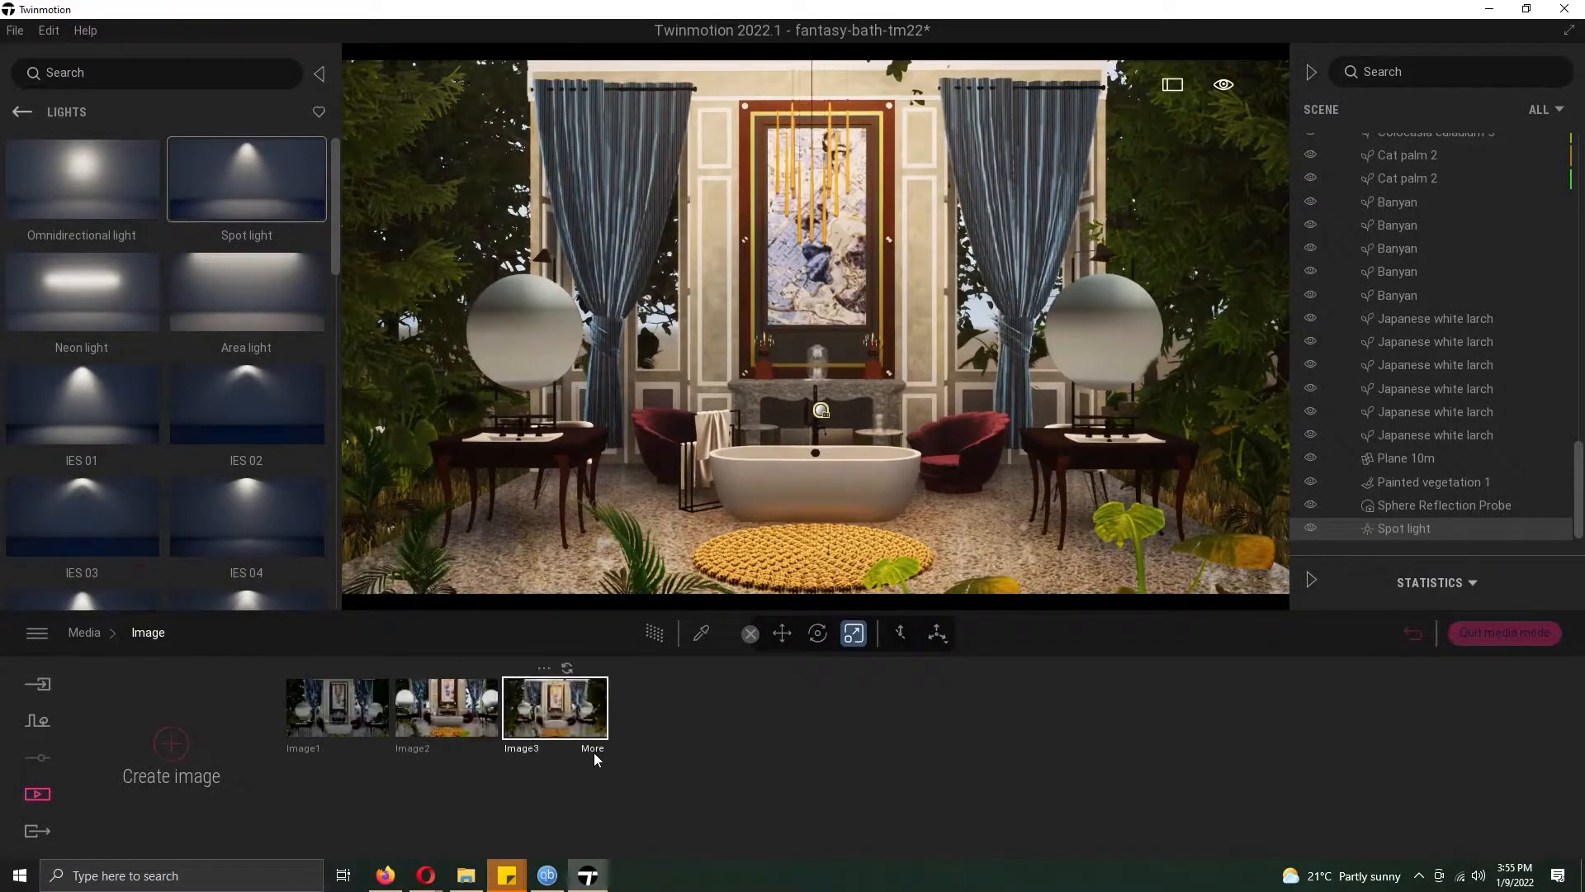
# - Adjust Image3's field of view, recentre the camera on the bathtub and refresh Image3 in the image list
pyautogui.moveTo(280, 781); pyautogui.dragTo(260, 780)
pyautogui.moveTo(710, 520); pyautogui.dragTo(717, 520, button='right')
pyautogui.press('a')
pyautogui.click(705, 464)
pyautogui.click(37, 793)
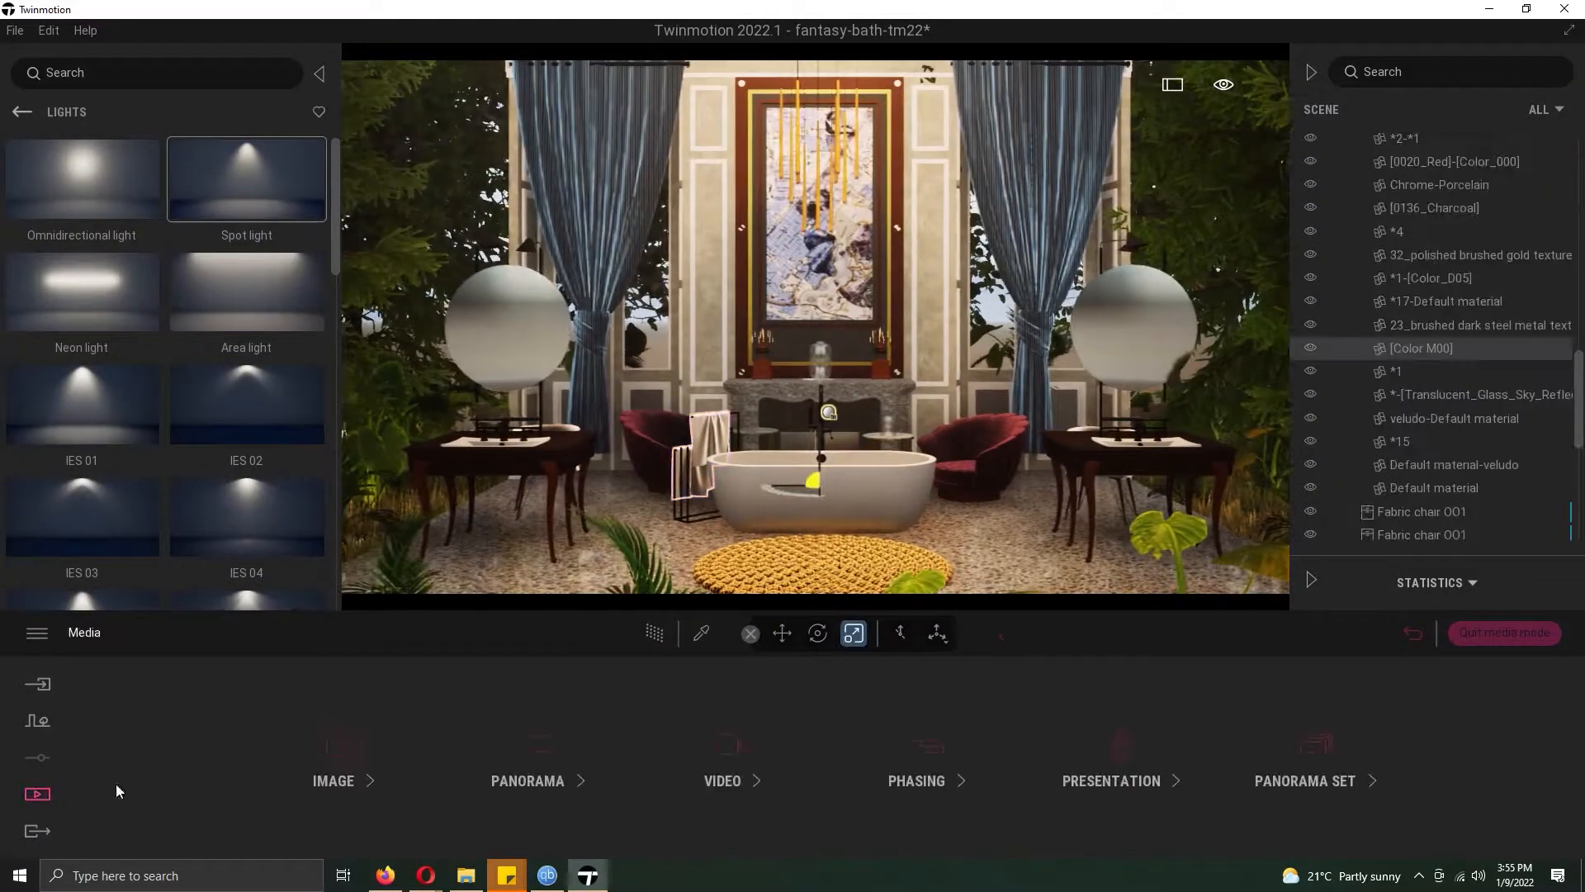
pyautogui.click(332, 779)
pyautogui.moveTo(570, 671)
pyautogui.click(23, 114)
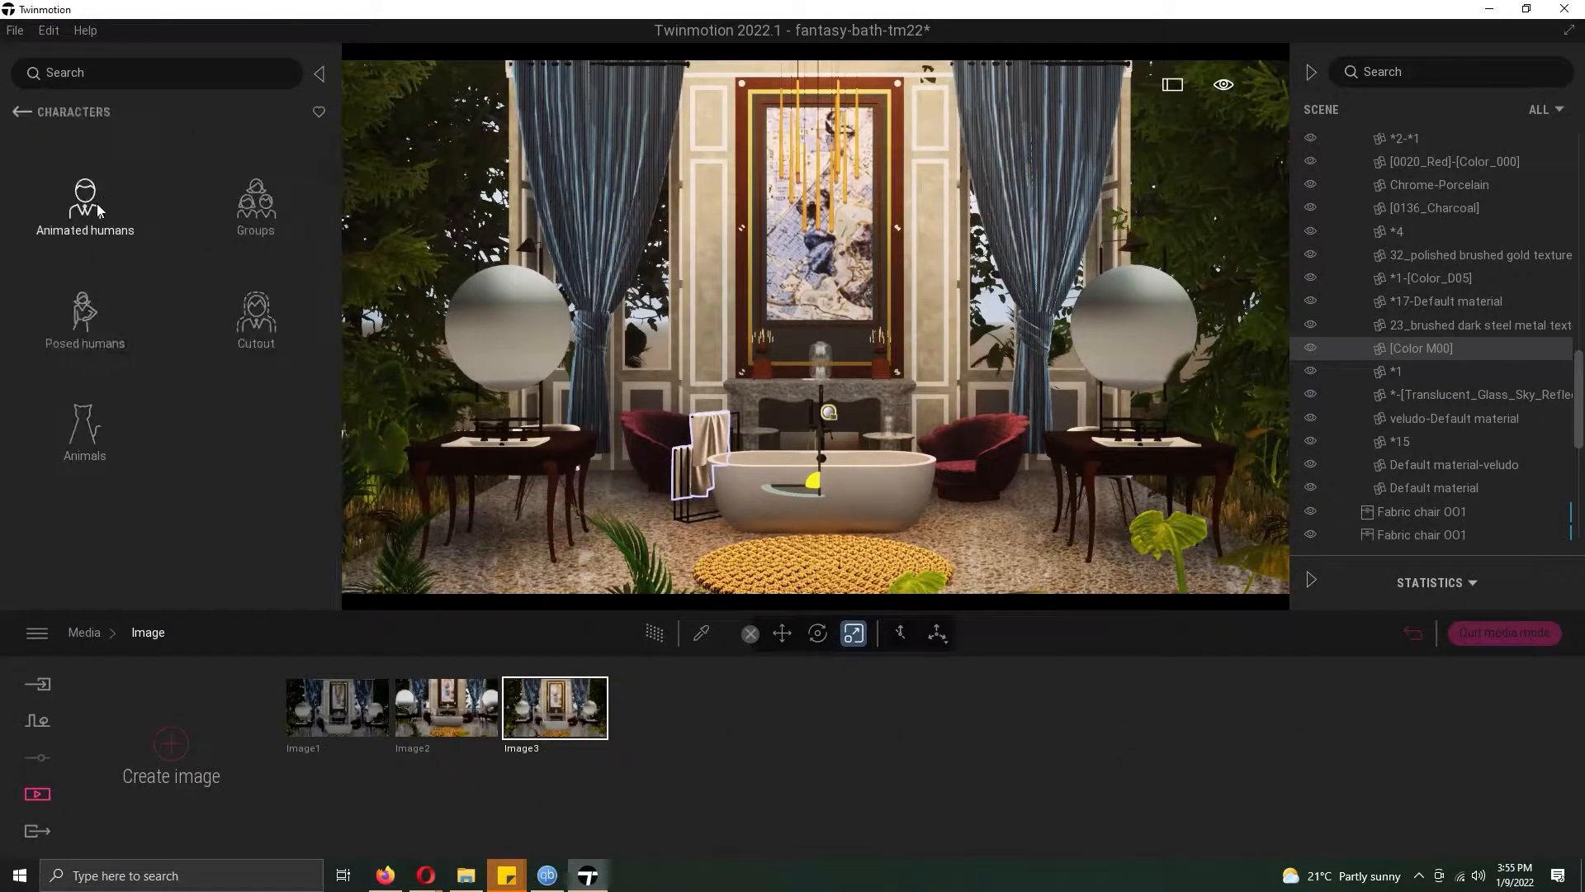
pyautogui.moveTo(341, 196); pyautogui.dragTo(306, 503)
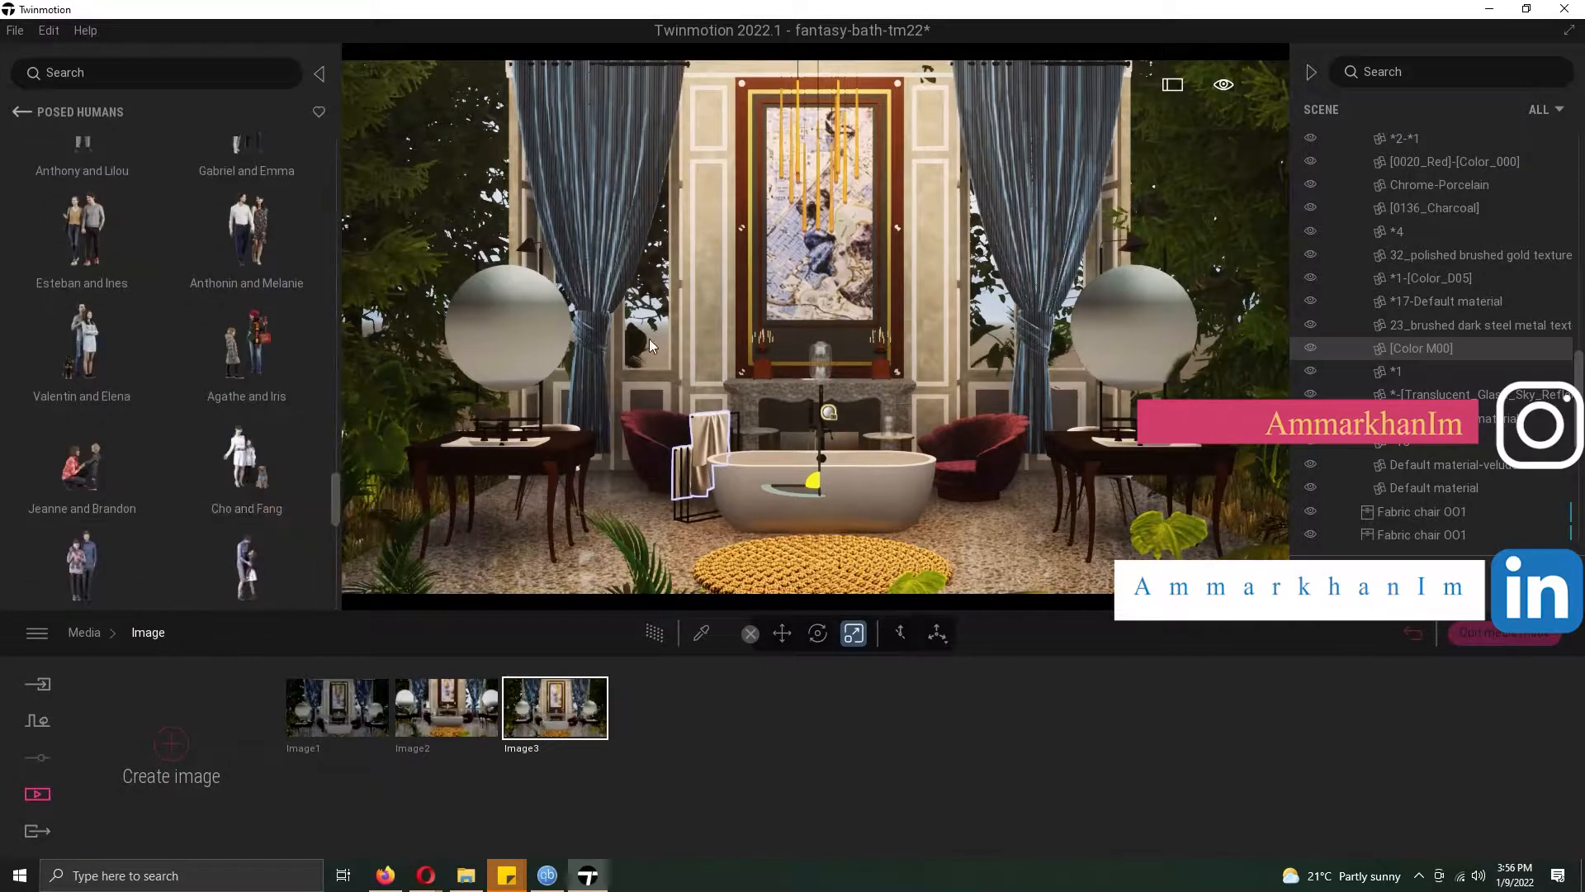
# - Open Image1's camera visual effects and apply a teal-toned color gradient preset
pyautogui.doubleClick(360, 731)
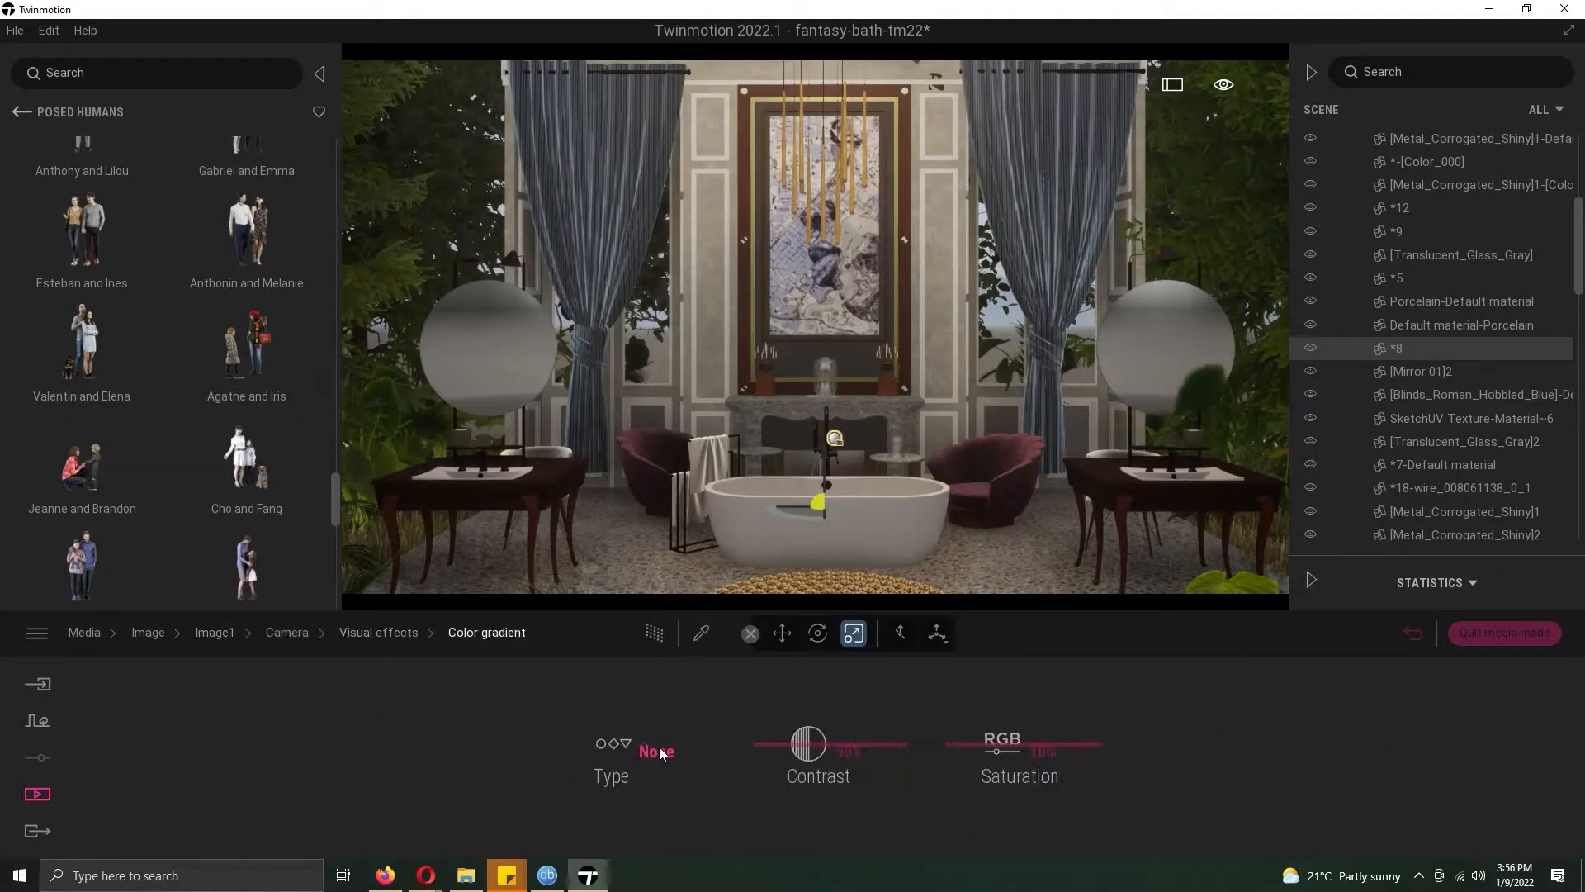
pyautogui.click(661, 753)
pyautogui.click(288, 633)
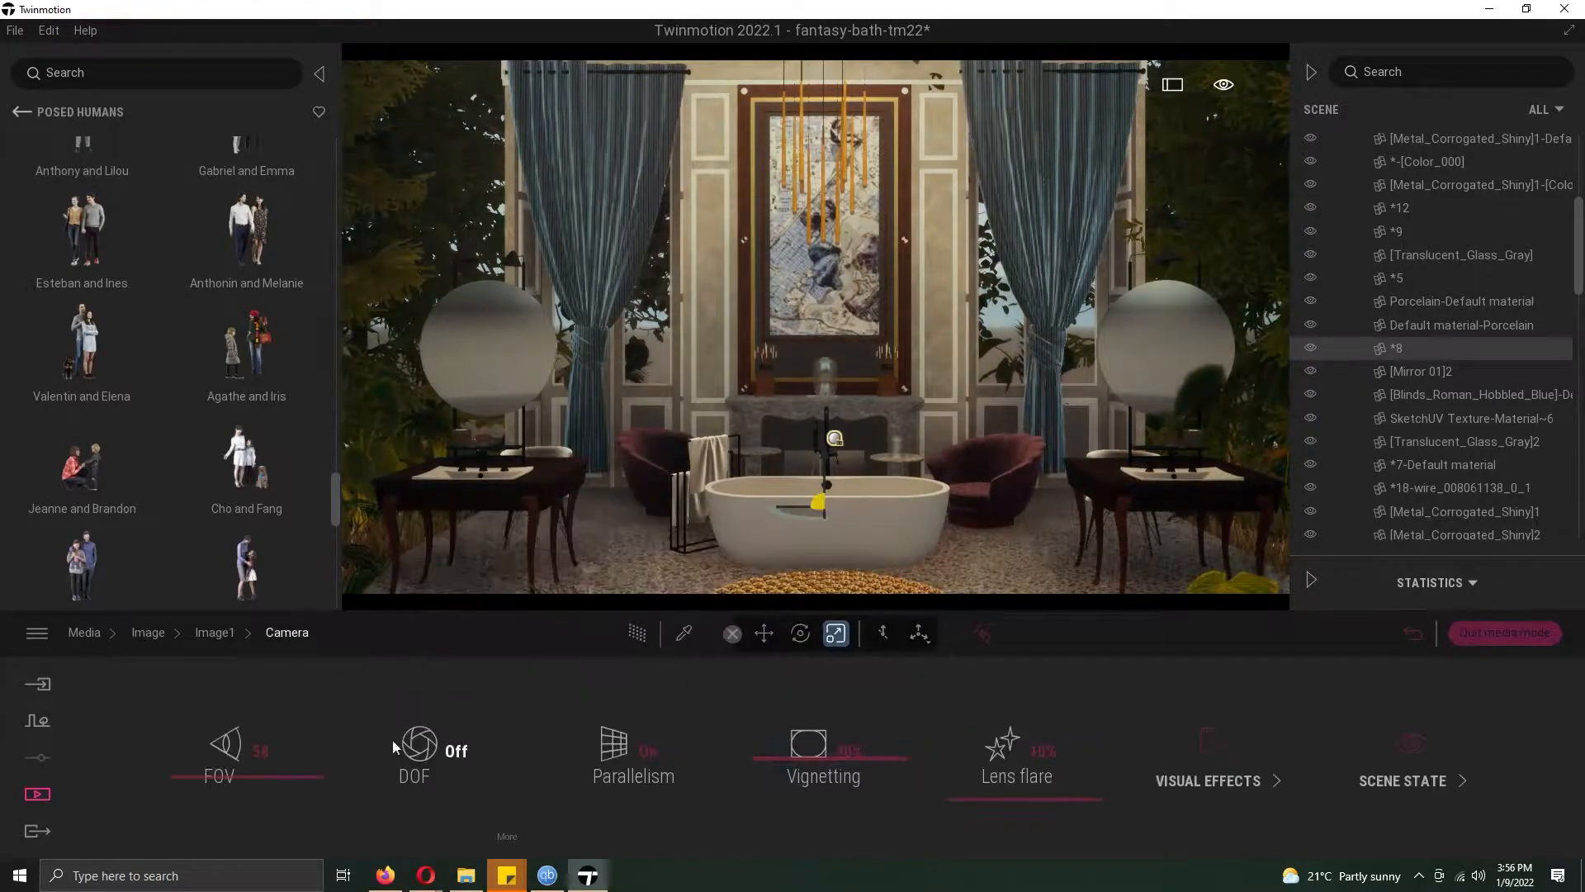
# - Set Image1's plant growth to about 0.56 and move its weather and season sliders to snowy winter conditions
pyautogui.moveTo(1253, 737)
pyautogui.mouseDown()
pyautogui.moveTo(1256, 683)
pyautogui.moveTo(1250, 734)
pyautogui.mouseUp()
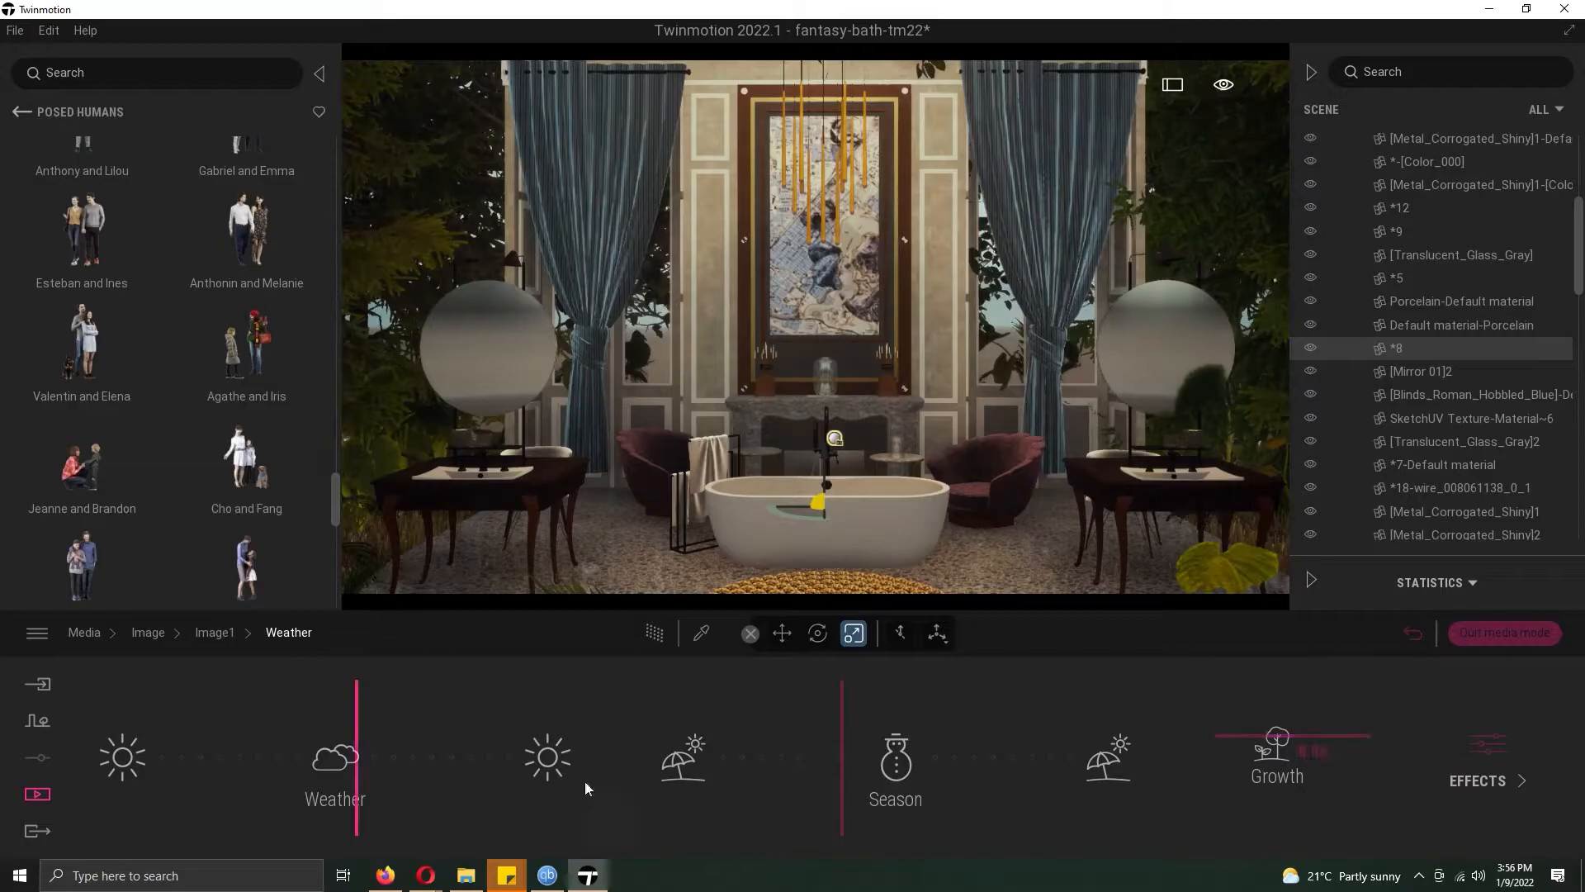
pyautogui.click(303, 631)
pyautogui.moveTo(346, 743); pyautogui.dragTo(447, 745)
pyautogui.moveTo(850, 758)
pyautogui.mouseDown()
pyautogui.moveTo(938, 760)
pyautogui.moveTo(875, 763)
pyautogui.mouseUp()
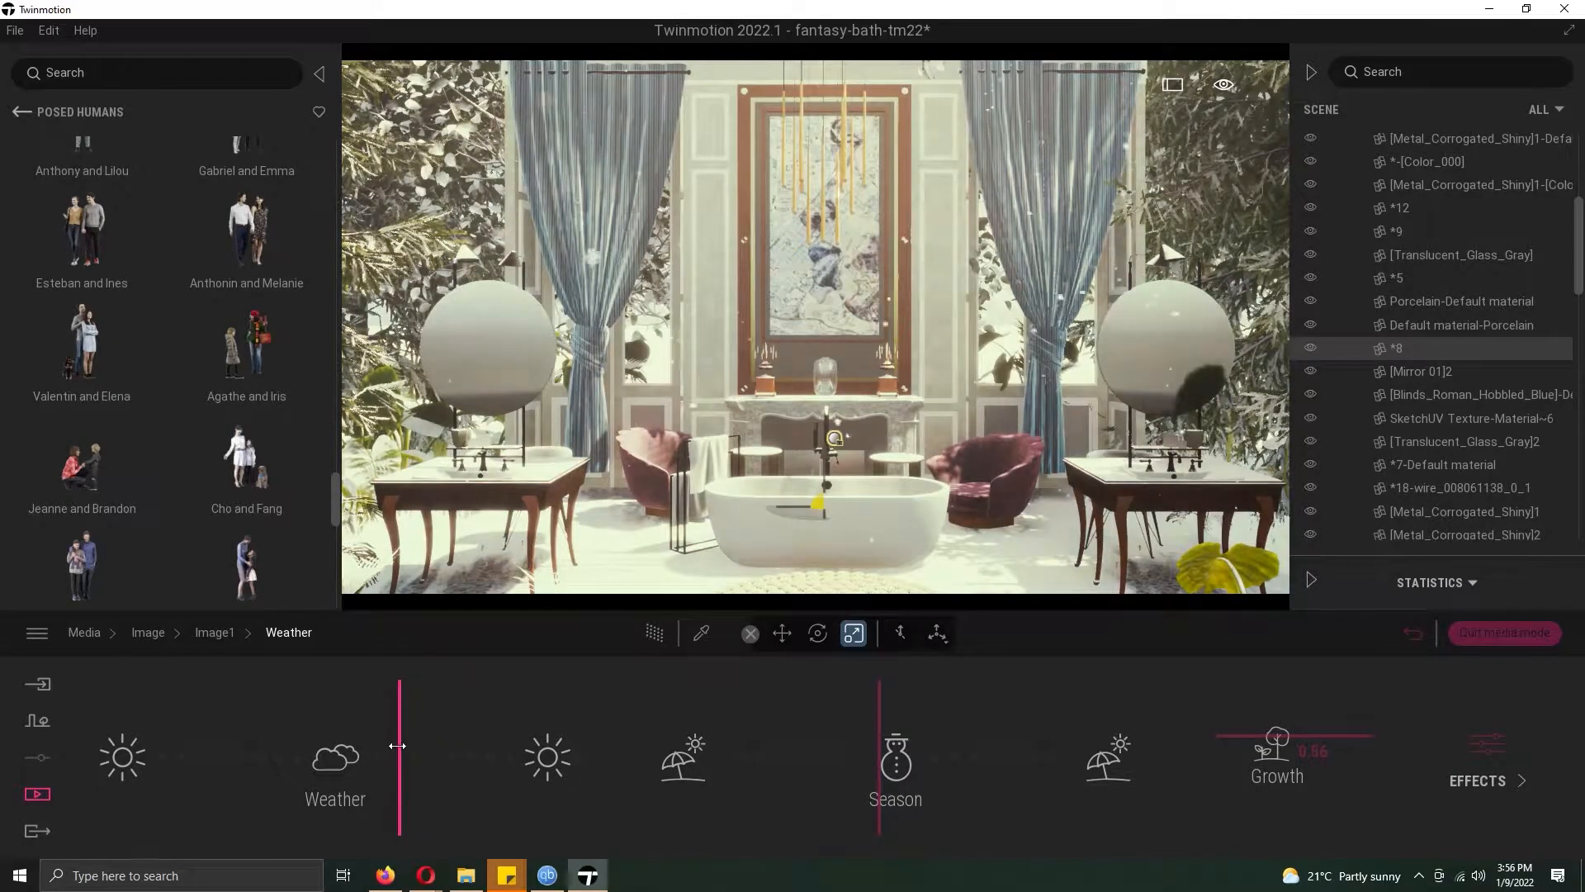
# - Reduce Image1's smog, hide the Spot light and refresh Image1 in the image list
pyautogui.click(1479, 766)
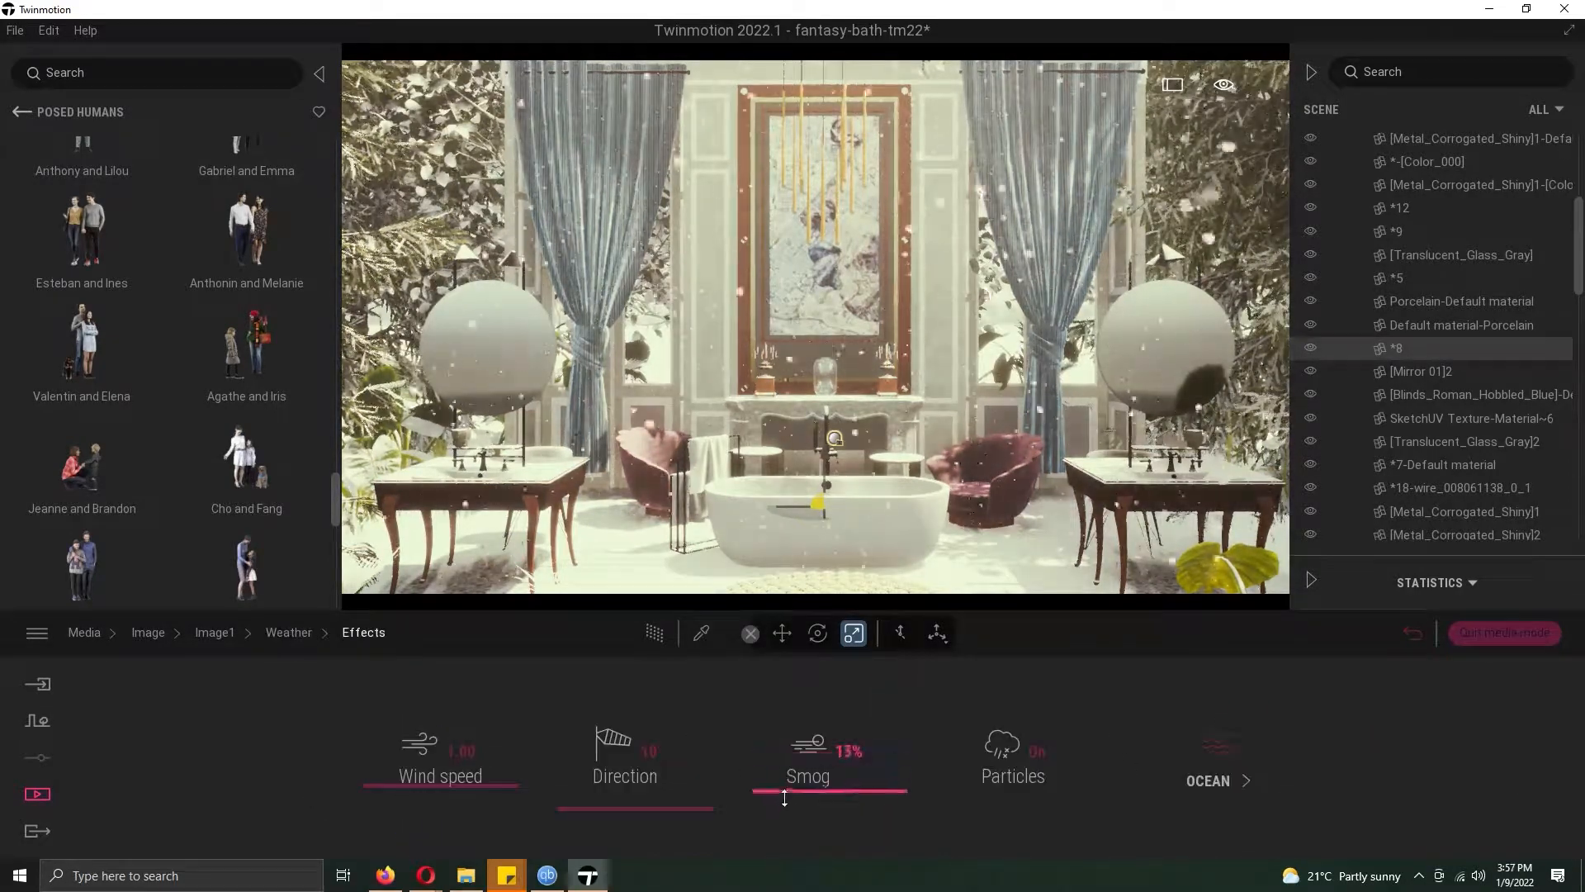
pyautogui.scroll(-10, 1394, 496)
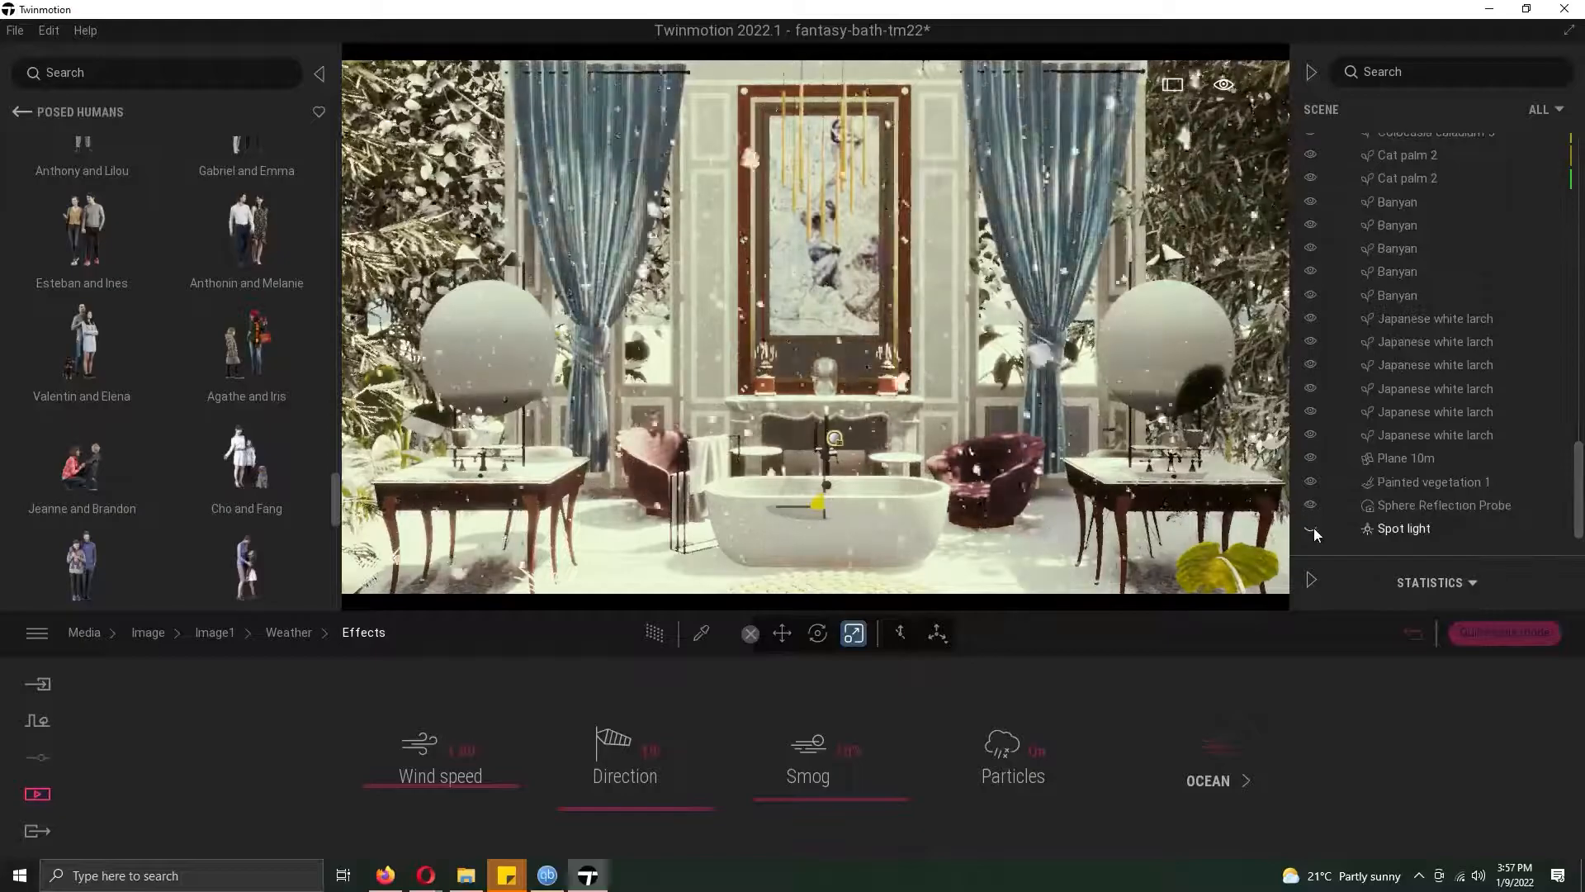
pyautogui.click(148, 633)
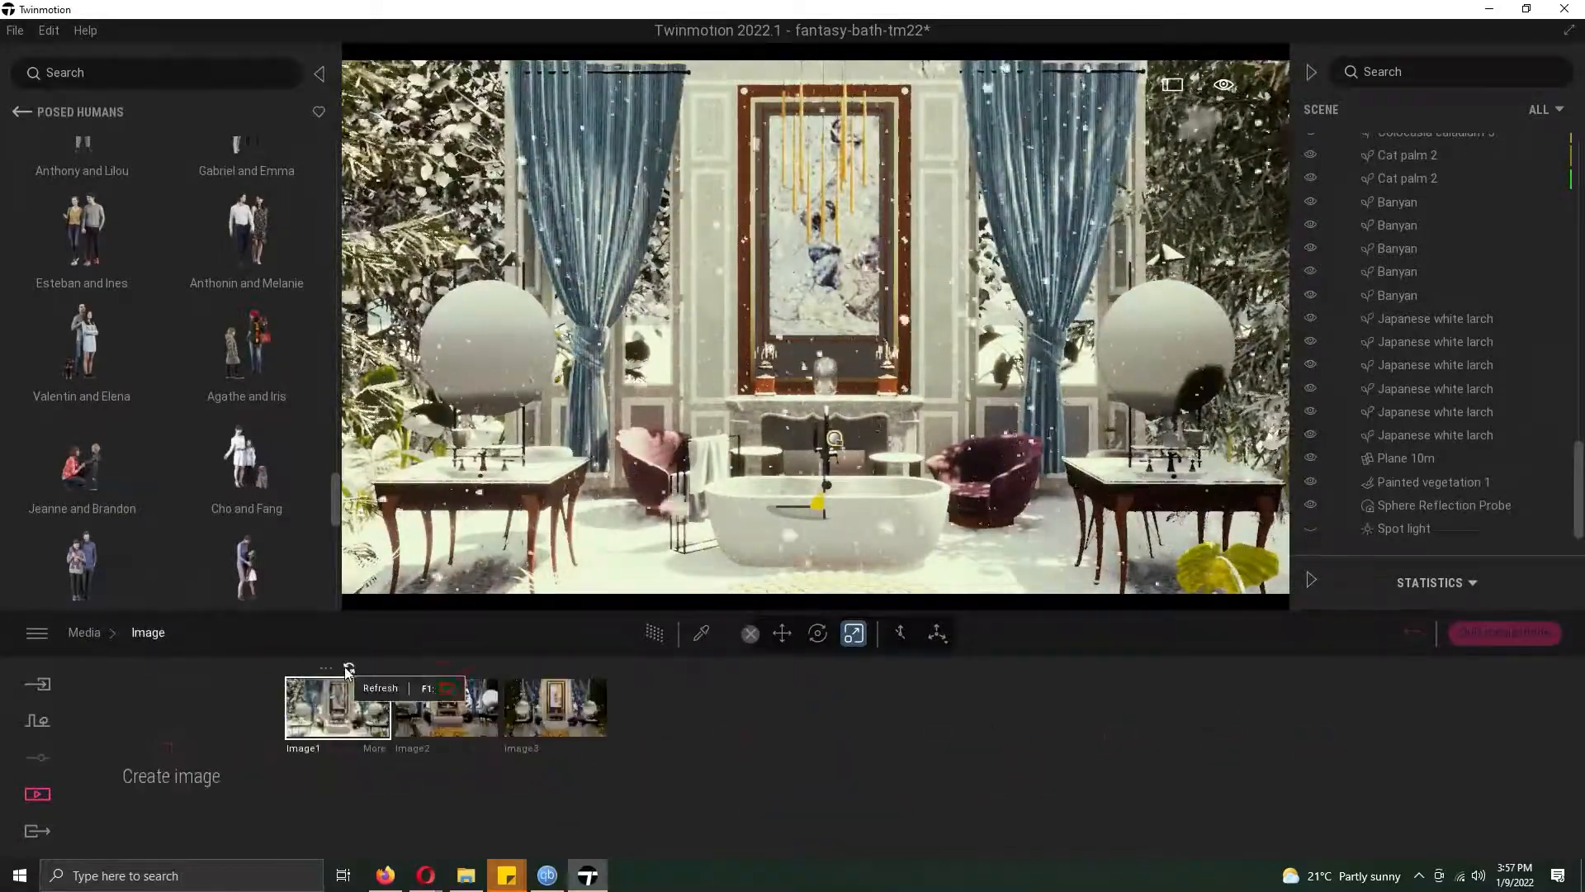
# - Show the hidden Spot light again and set Image1's time of day to daylight
pyautogui.click(380, 735)
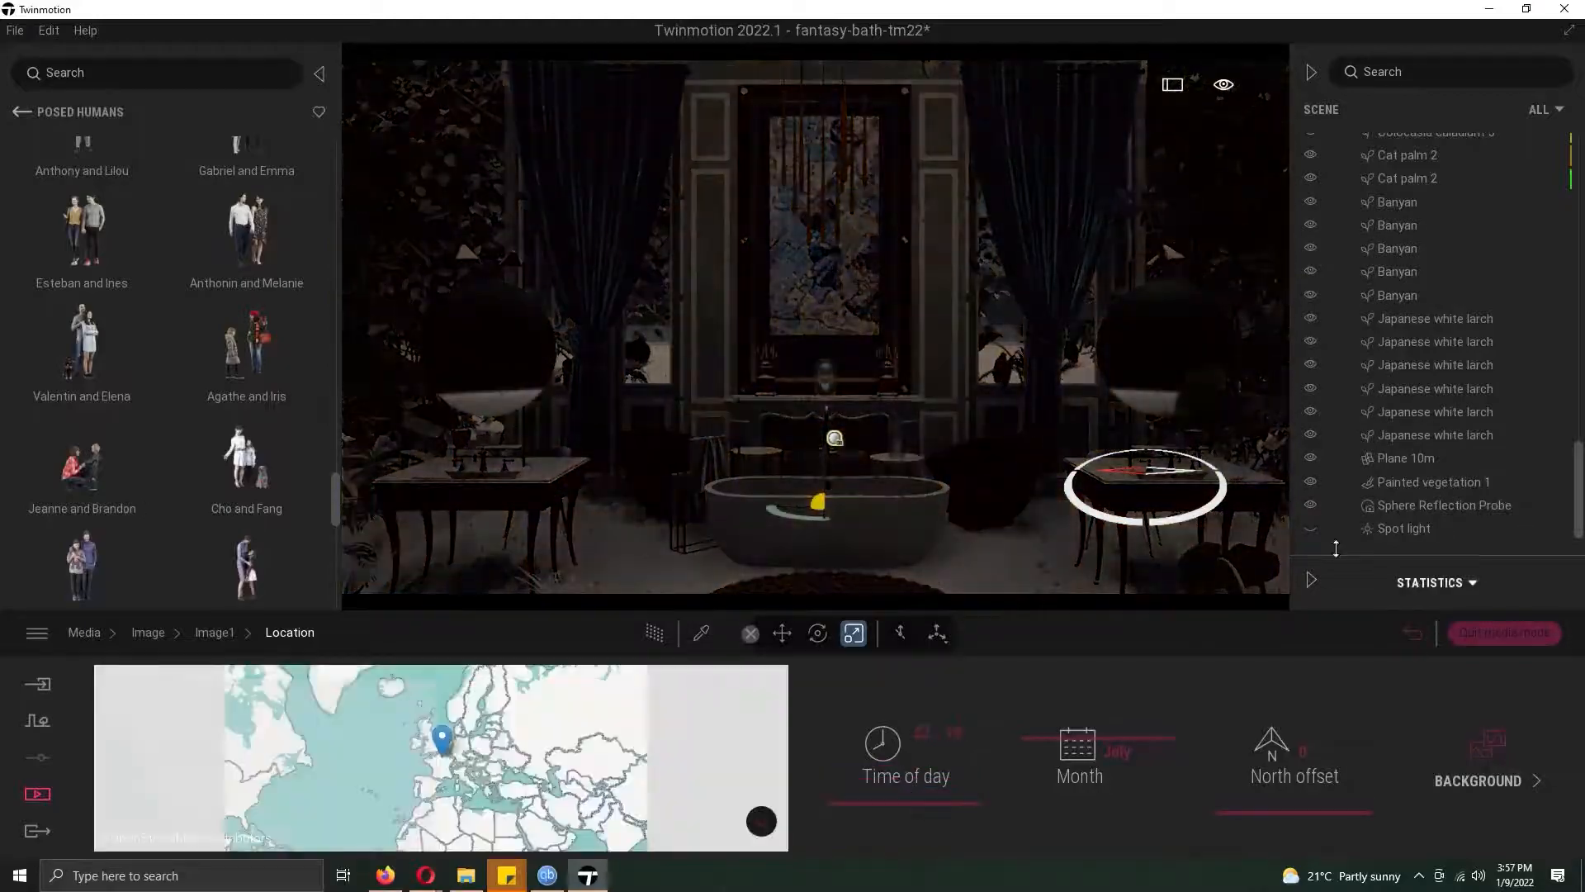
pyautogui.click(1311, 528)
pyautogui.moveTo(927, 798); pyautogui.dragTo(926, 766)
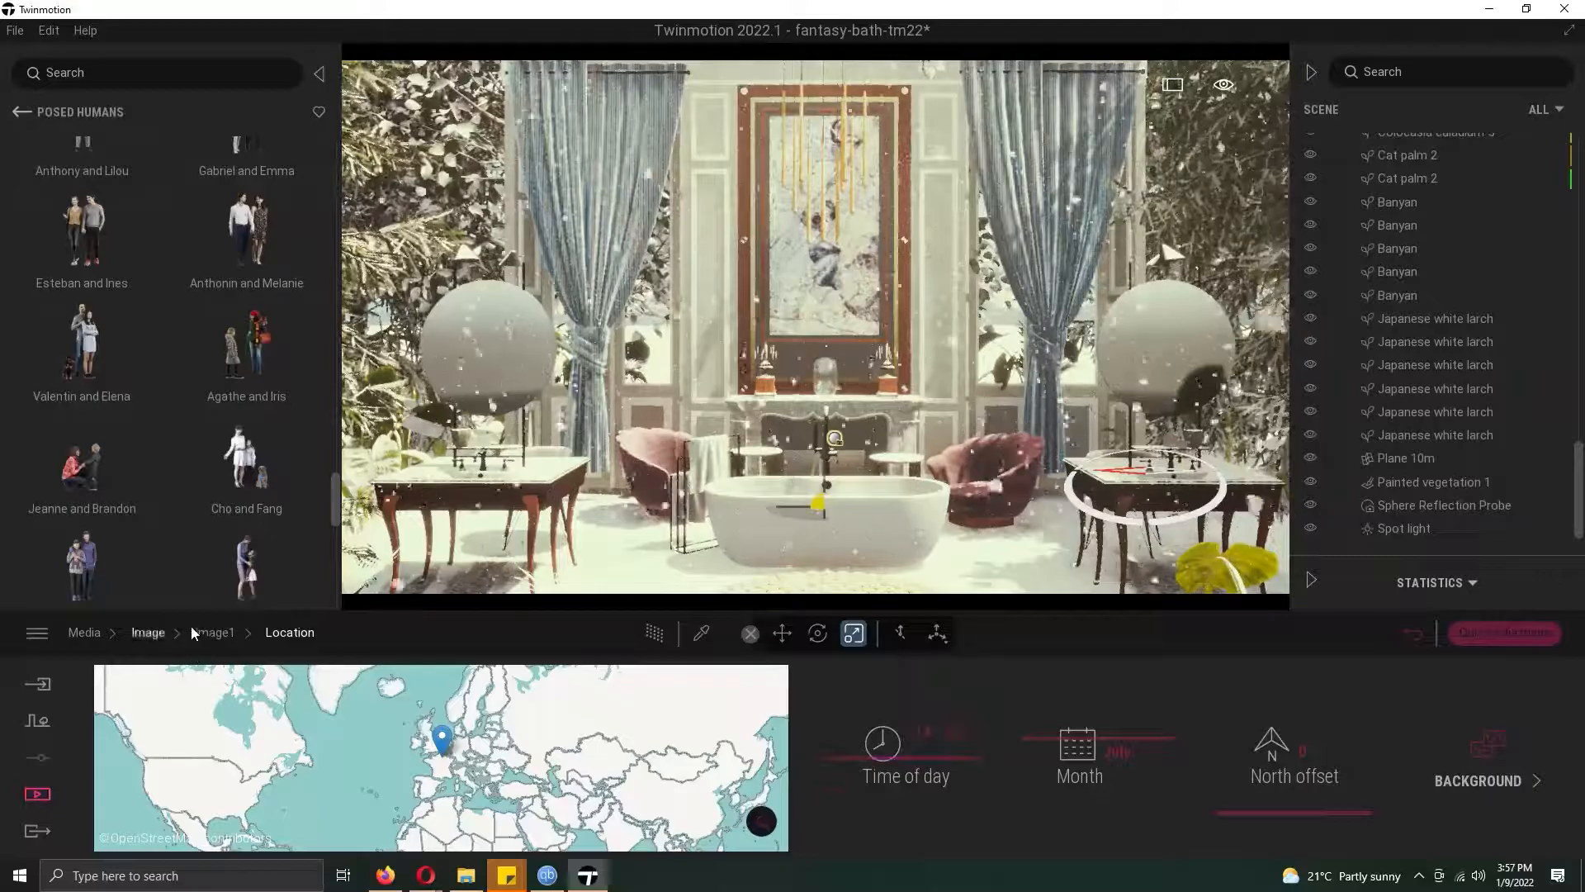
# - Open the color gradient types in Image1's camera visual effects and try presets such as ISM and Cine 13
pyautogui.click(185, 629)
pyautogui.click(364, 712)
pyautogui.click(1108, 751)
pyautogui.click(1208, 781)
pyautogui.click(725, 752)
pyautogui.click(652, 748)
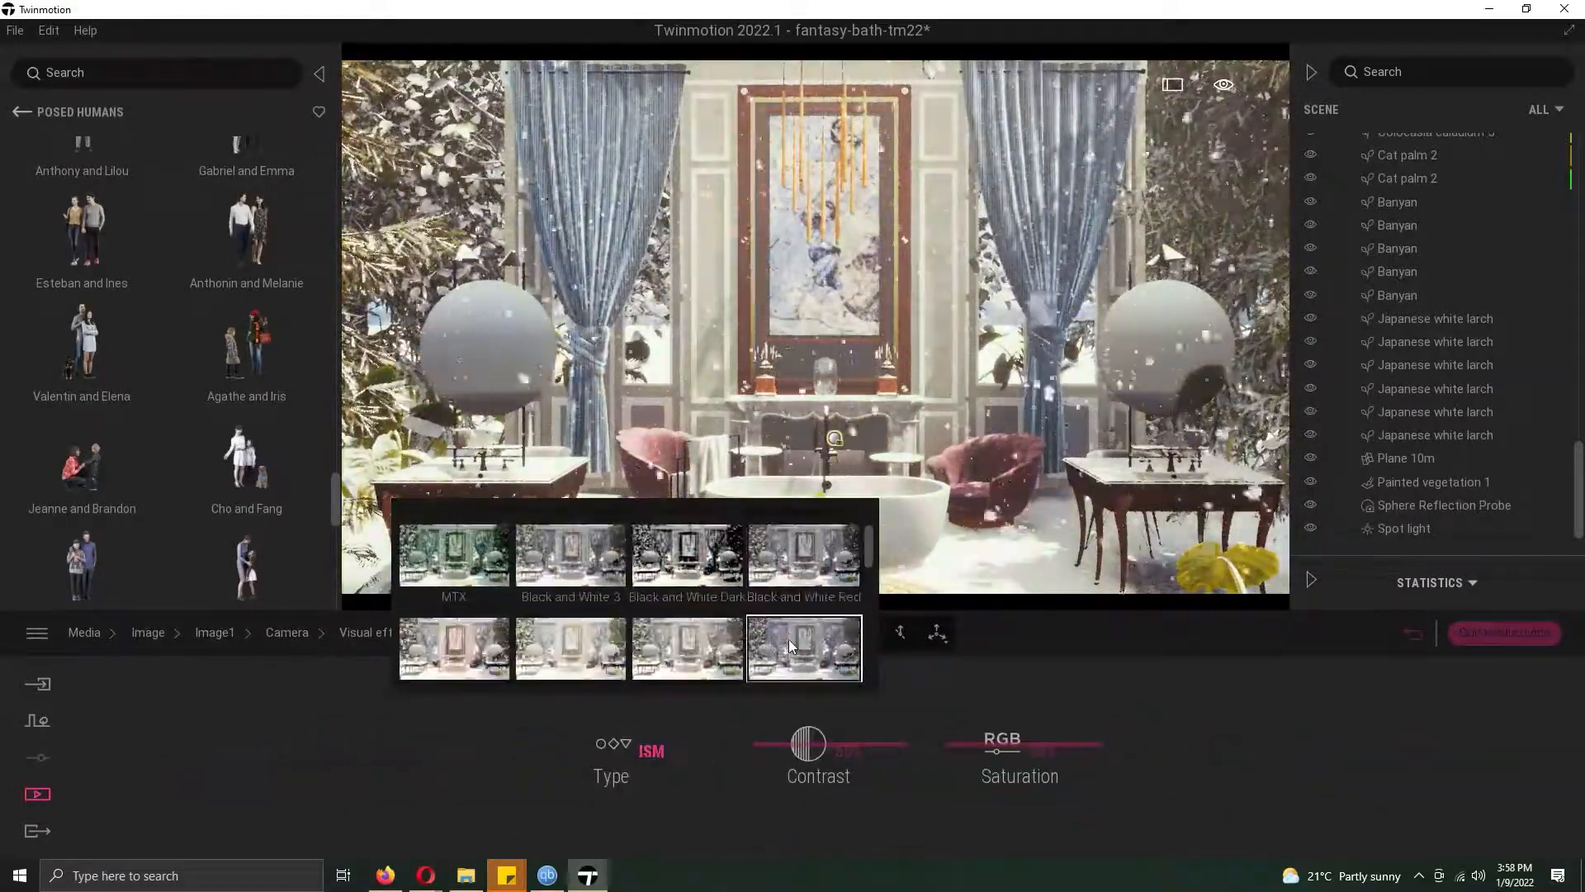
pyautogui.scroll(-1, 789, 640)
pyautogui.click(687, 546)
pyautogui.click(456, 546)
pyautogui.scroll(-1, 463, 553)
pyautogui.click(571, 547)
pyautogui.click(455, 547)
pyautogui.click(601, 654)
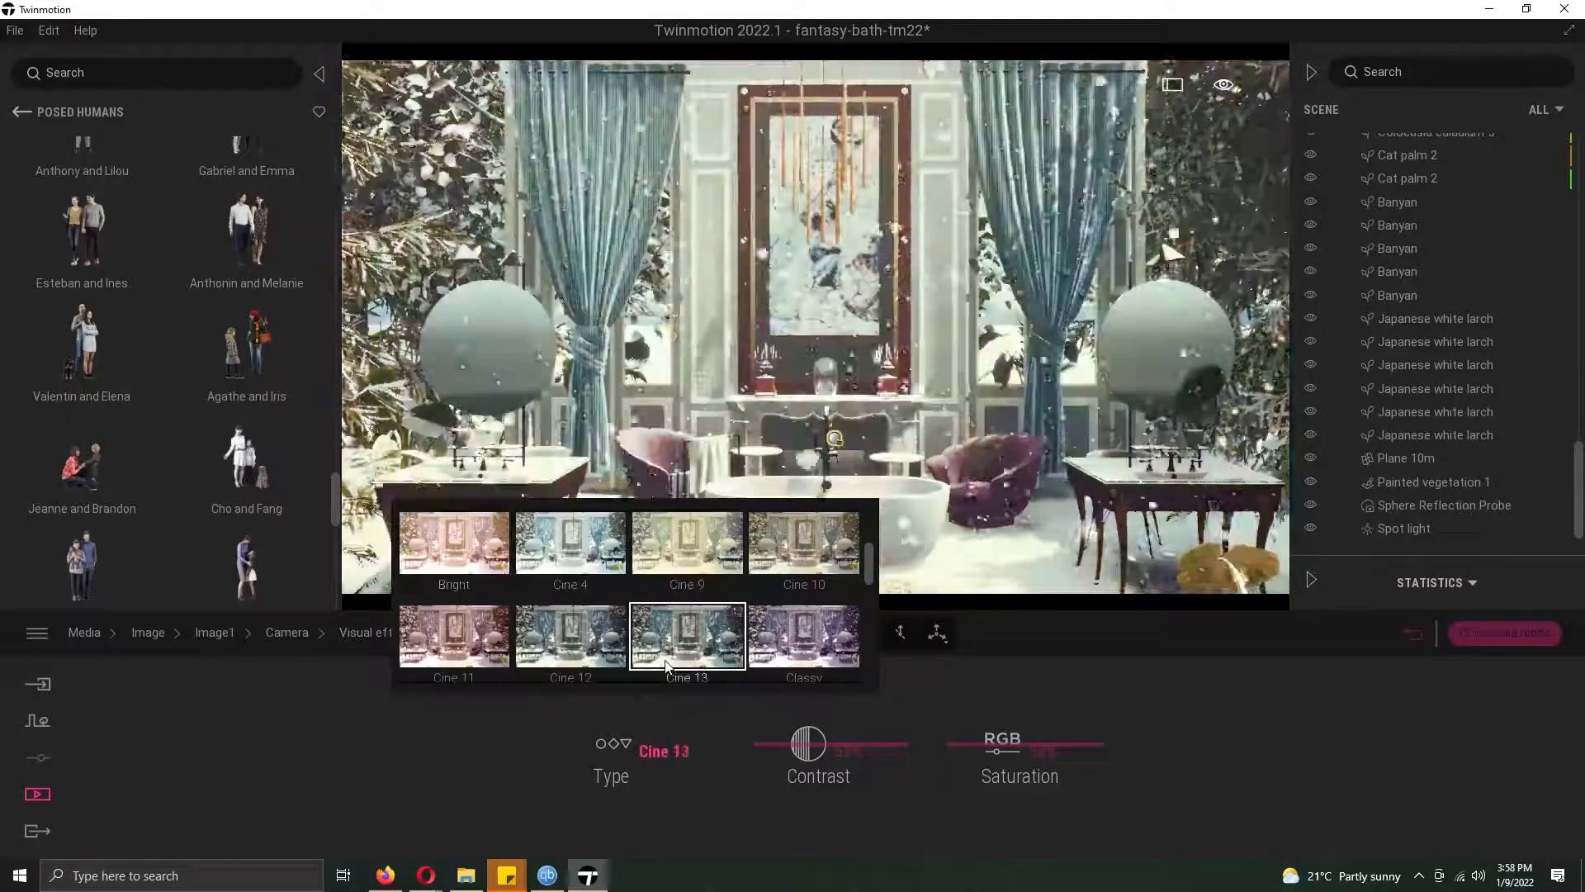
# - Compare Tritanopia and other color gradient presets on Image1 and settle on Cine 13
pyautogui.scroll(-3, 596, 650)
pyautogui.click(803, 588)
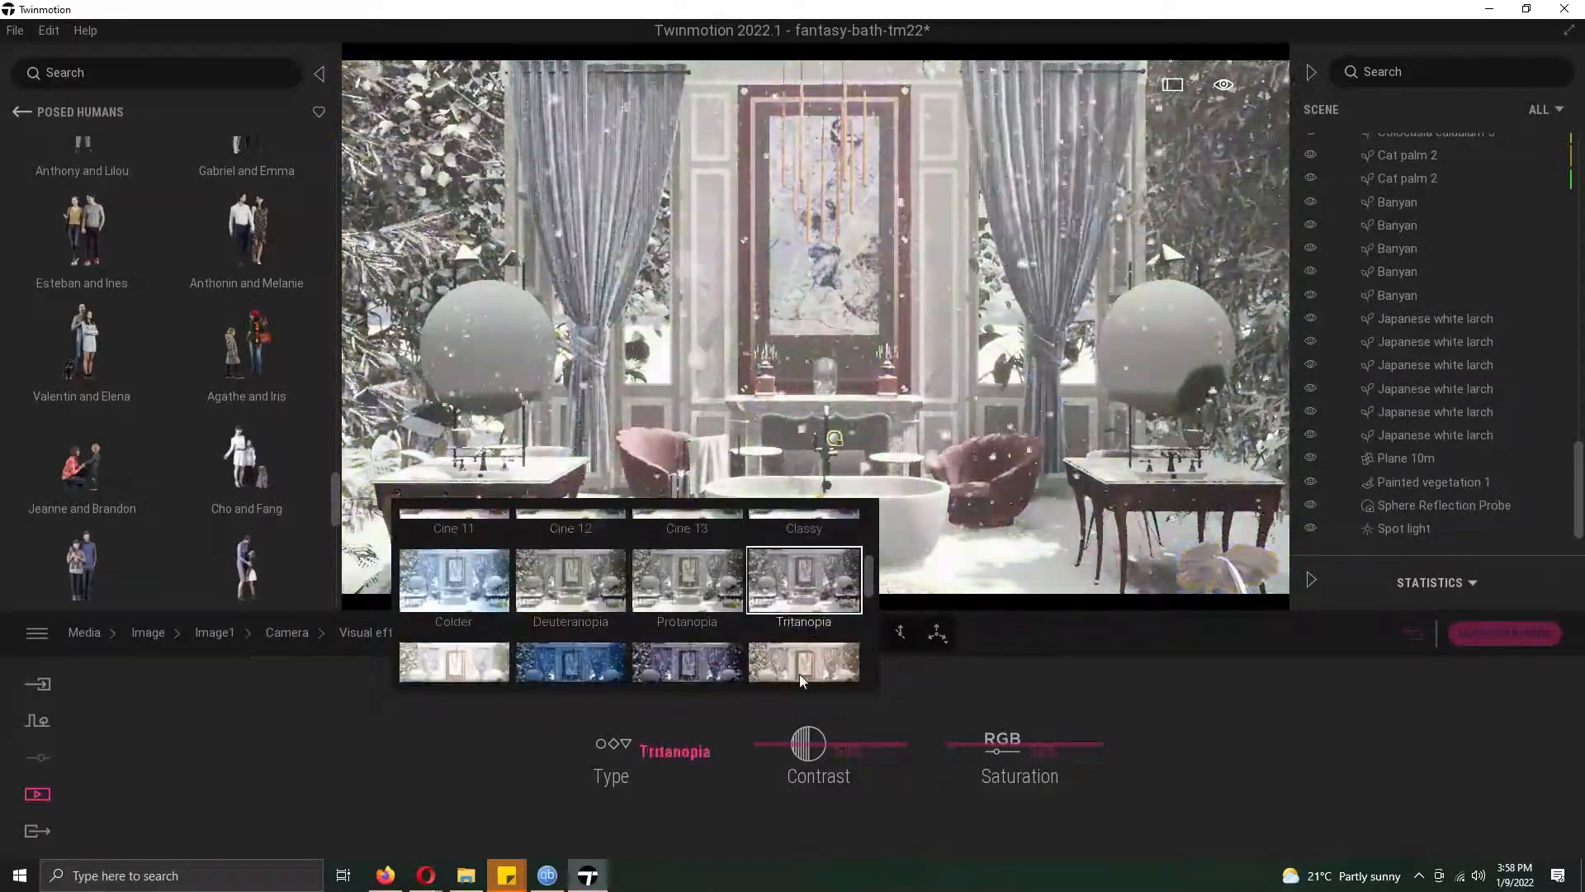
pyautogui.click(472, 662)
pyautogui.scroll(-5, 557, 665)
pyautogui.click(712, 546)
pyautogui.moveTo(869, 604); pyautogui.dragTo(864, 559)
pyautogui.click(700, 644)
# - Set Image1's time of day to 18:42
pyautogui.click(291, 635)
pyautogui.click(218, 634)
pyautogui.click(918, 768)
pyautogui.click(218, 634)
pyautogui.click(726, 777)
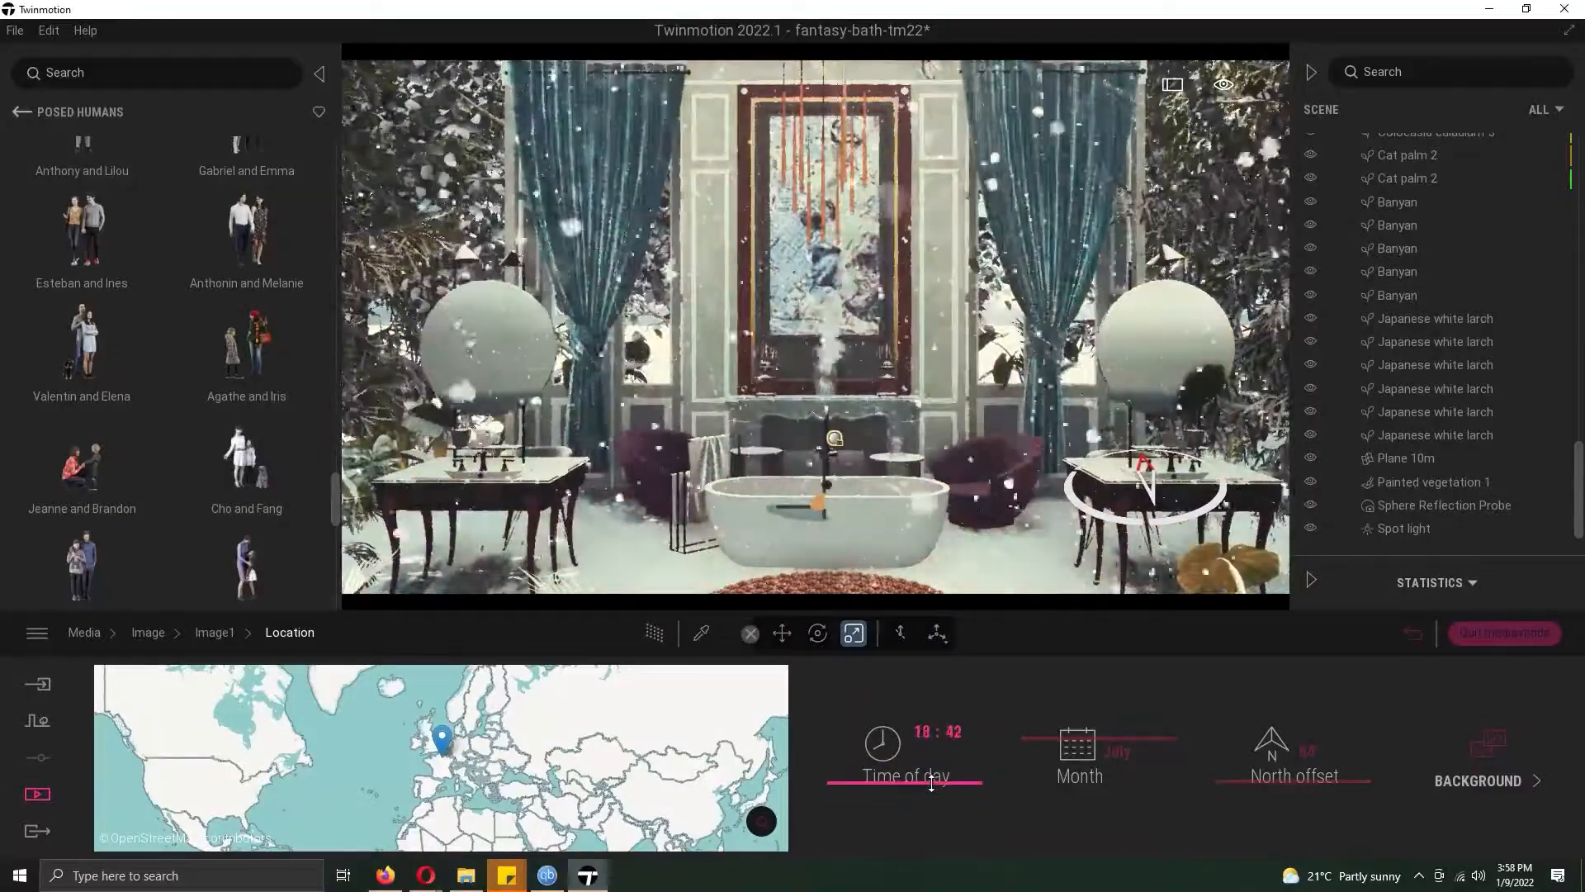
# - Reframe the bathroom view to include the foreground plants and create a new media image from it
pyautogui.click(147, 633)
pyautogui.moveTo(555, 404); pyautogui.dragTo(555, 310, button='middle')
pyautogui.moveTo(555, 310); pyautogui.dragTo(554, 276, button='right')
pyautogui.click(171, 758)
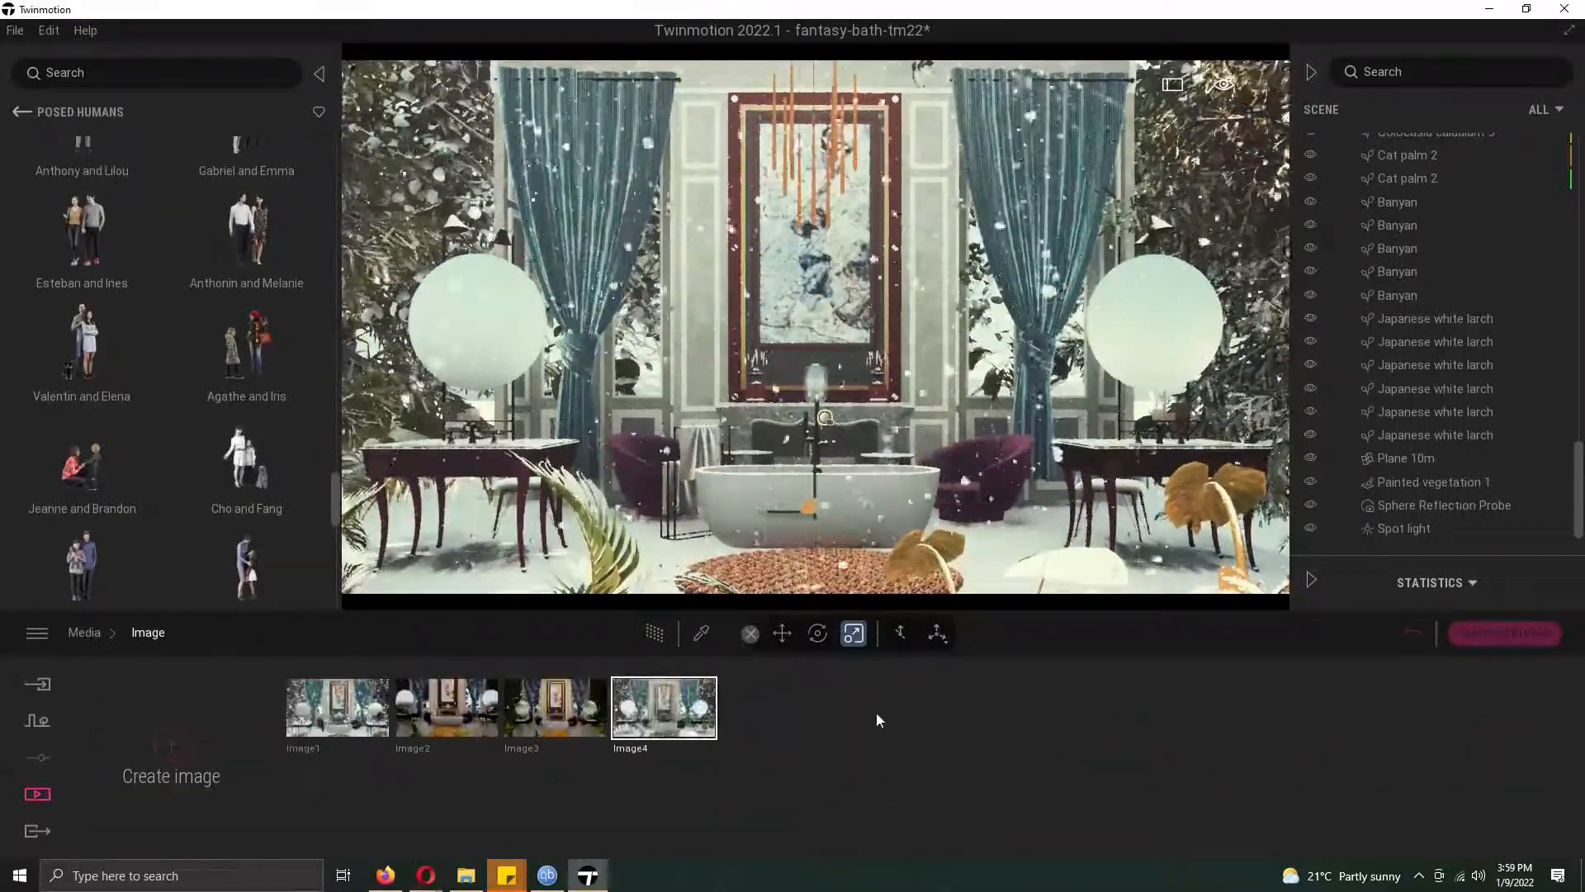
# - Apply the Neon 01 material to the copper tips of the hanging chandelier's tubes
pyautogui.press('t')
pyautogui.click(814, 510)
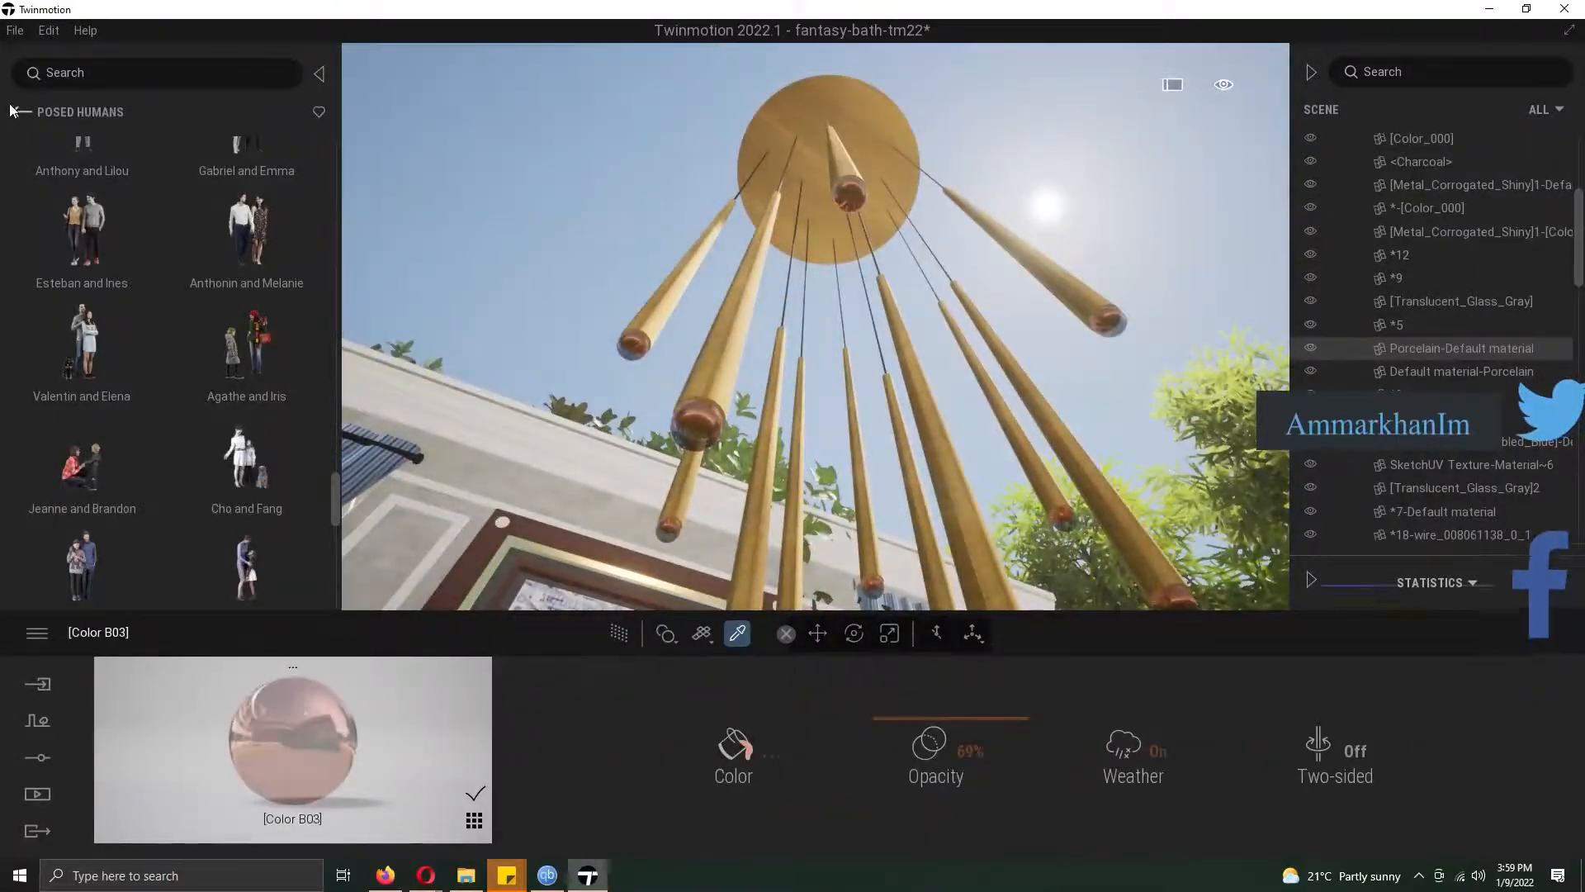
pyautogui.click(15, 111)
pyautogui.click(16, 112)
pyautogui.click(251, 310)
pyautogui.click(25, 116)
pyautogui.click(82, 203)
pyautogui.moveTo(339, 315); pyautogui.dragTo(339, 504)
pyautogui.click(114, 459)
pyautogui.moveTo(87, 184); pyautogui.dragTo(700, 423)
# - Apply the Neon 01 material to the candles of the candelabra on the mantel
pyautogui.moveTo(700, 424); pyautogui.dragTo(776, 388, button='right')
pyautogui.click(667, 234)
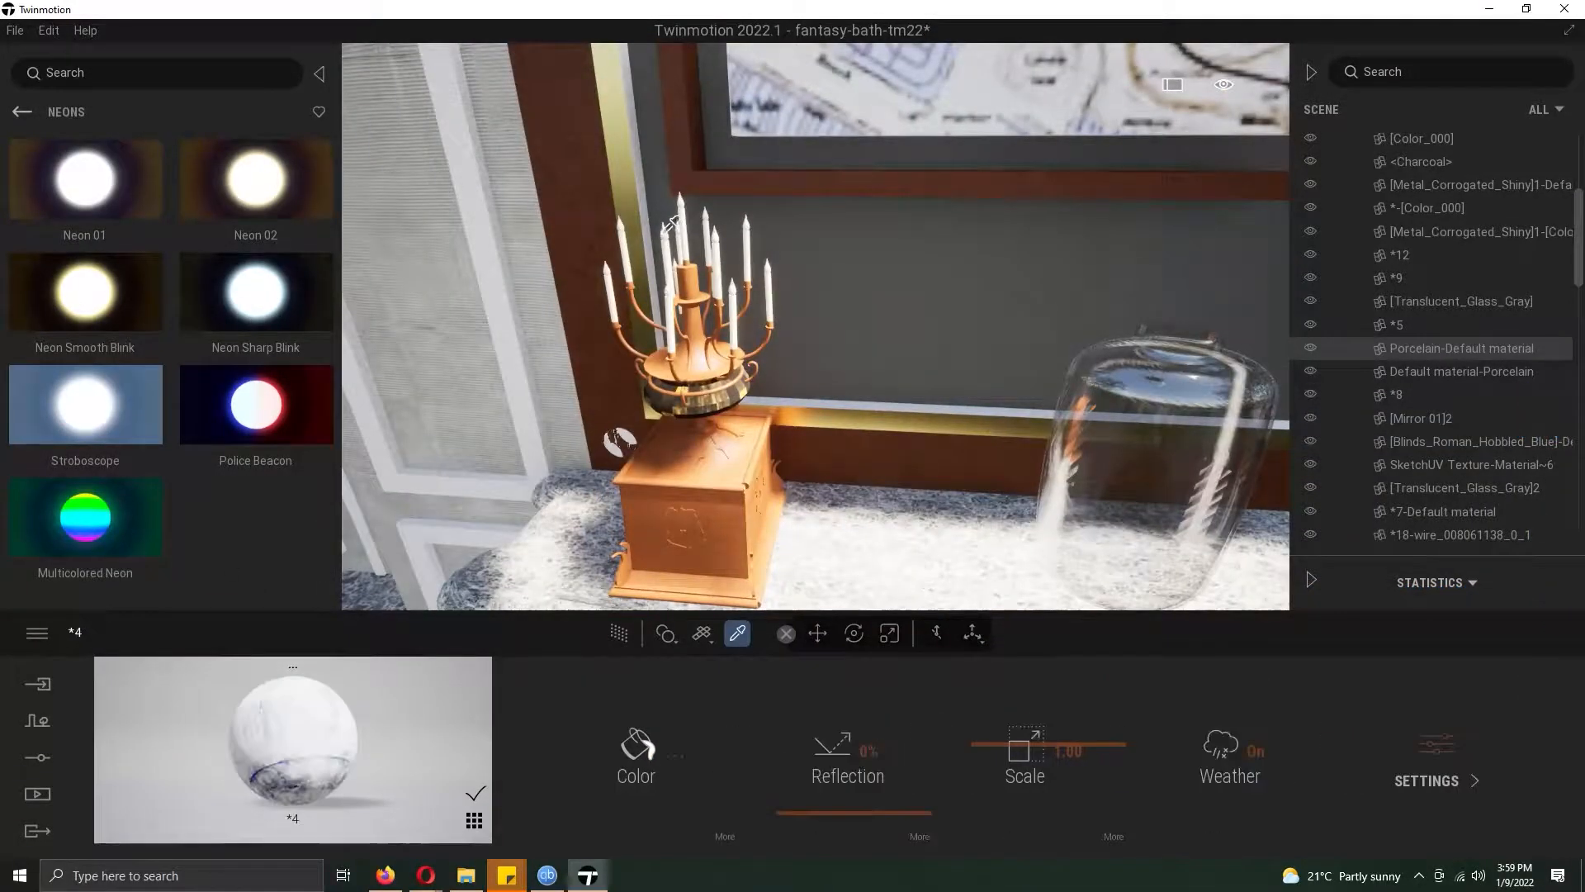
pyautogui.moveTo(85, 179); pyautogui.dragTo(294, 725)
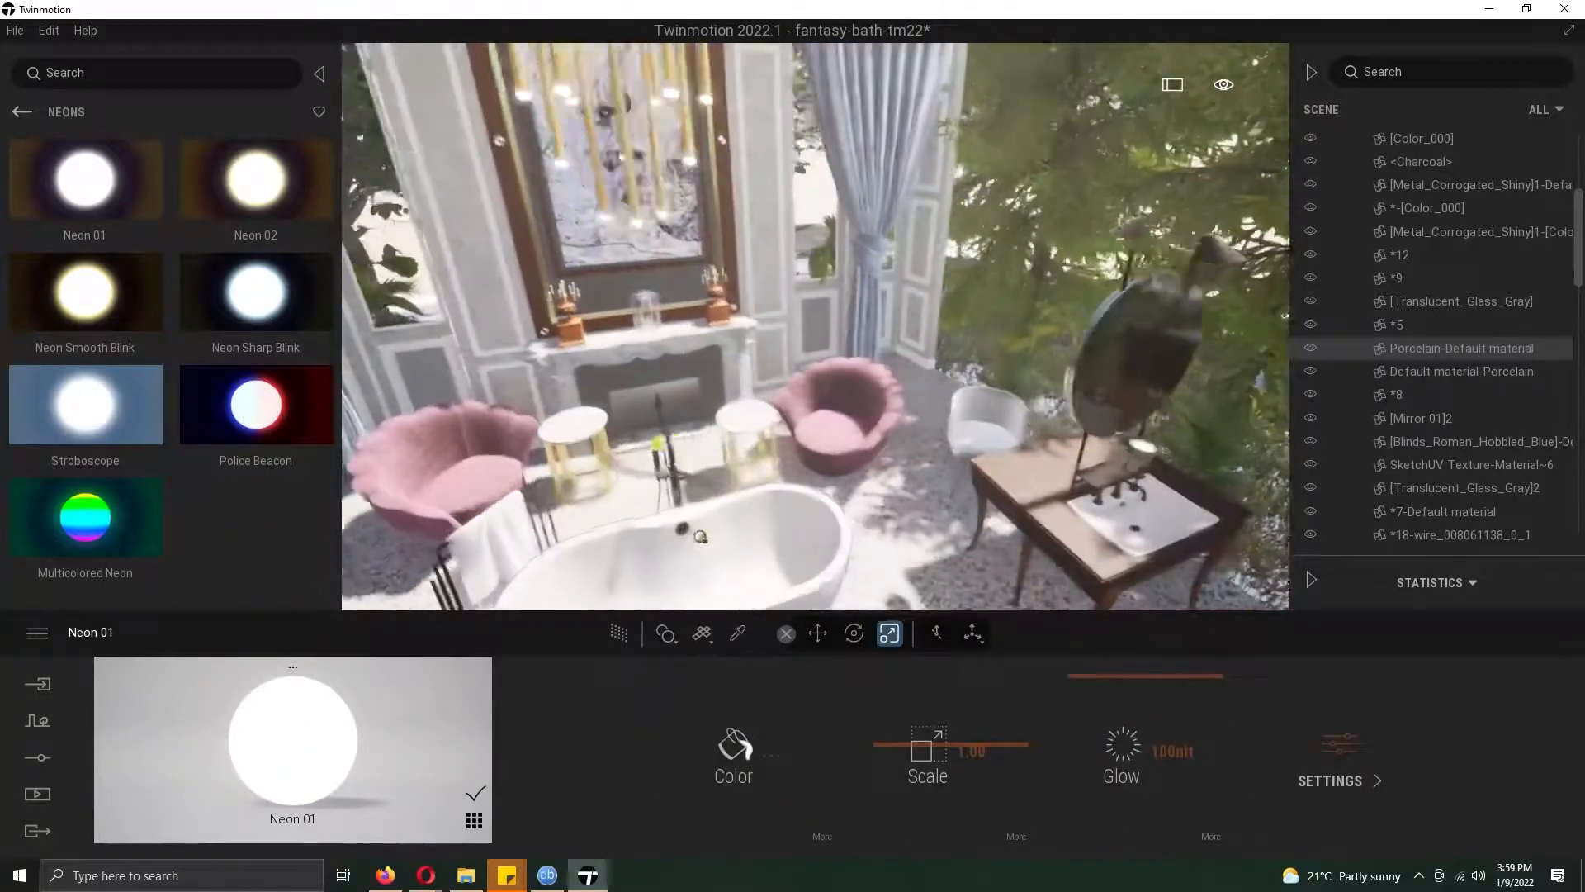
# - Create another media image from Image4's view and set its time of day to 23:58
pyautogui.click(37, 794)
pyautogui.click(664, 707)
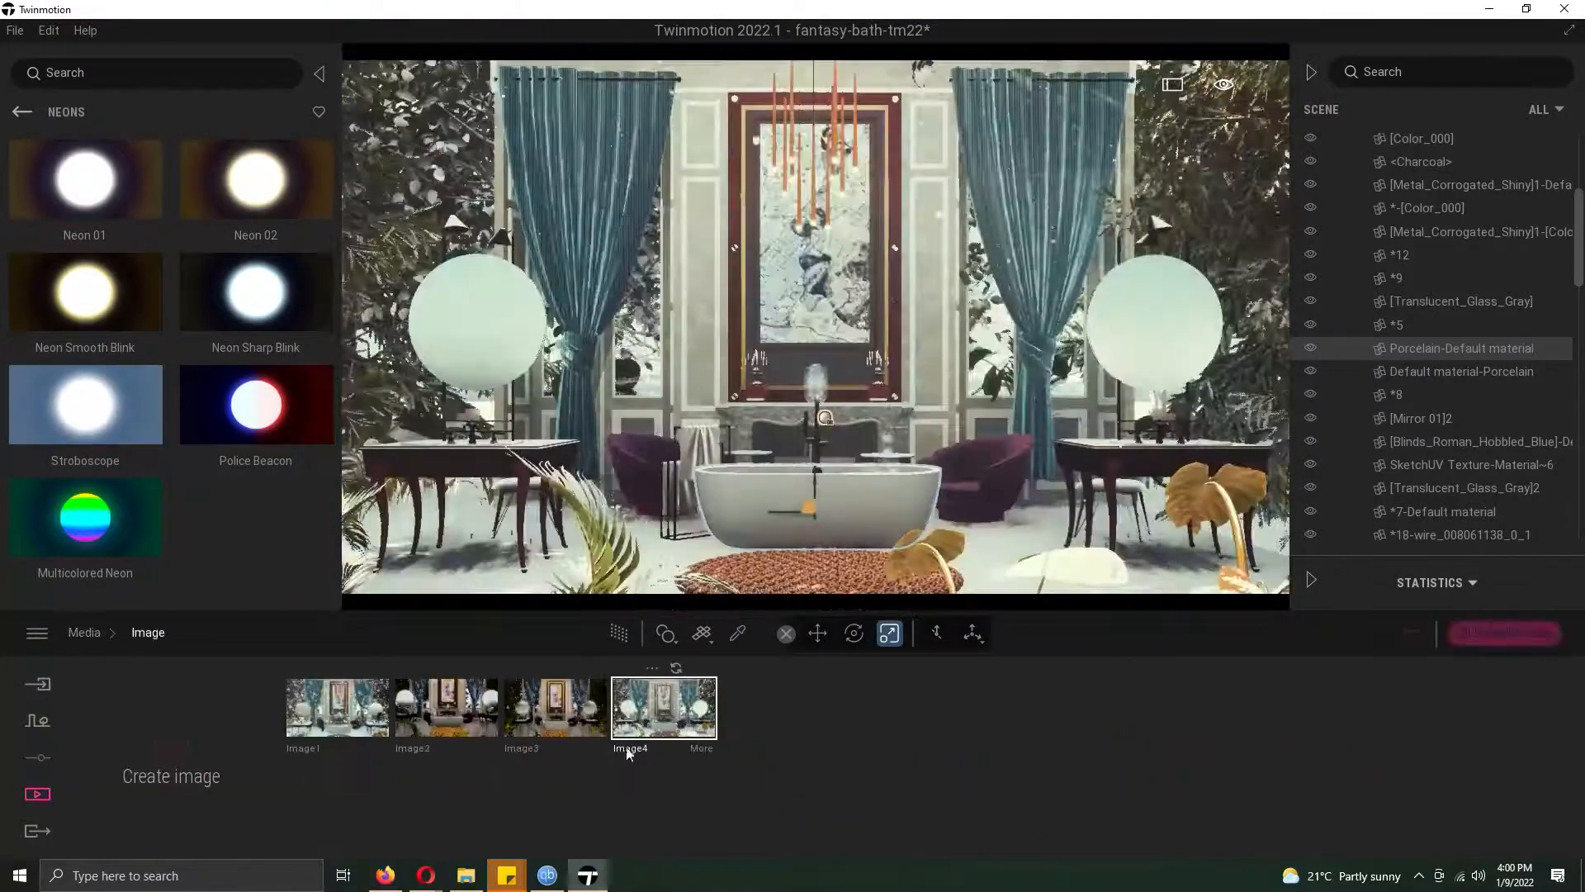
pyautogui.click(171, 753)
pyautogui.click(810, 748)
pyautogui.click(726, 776)
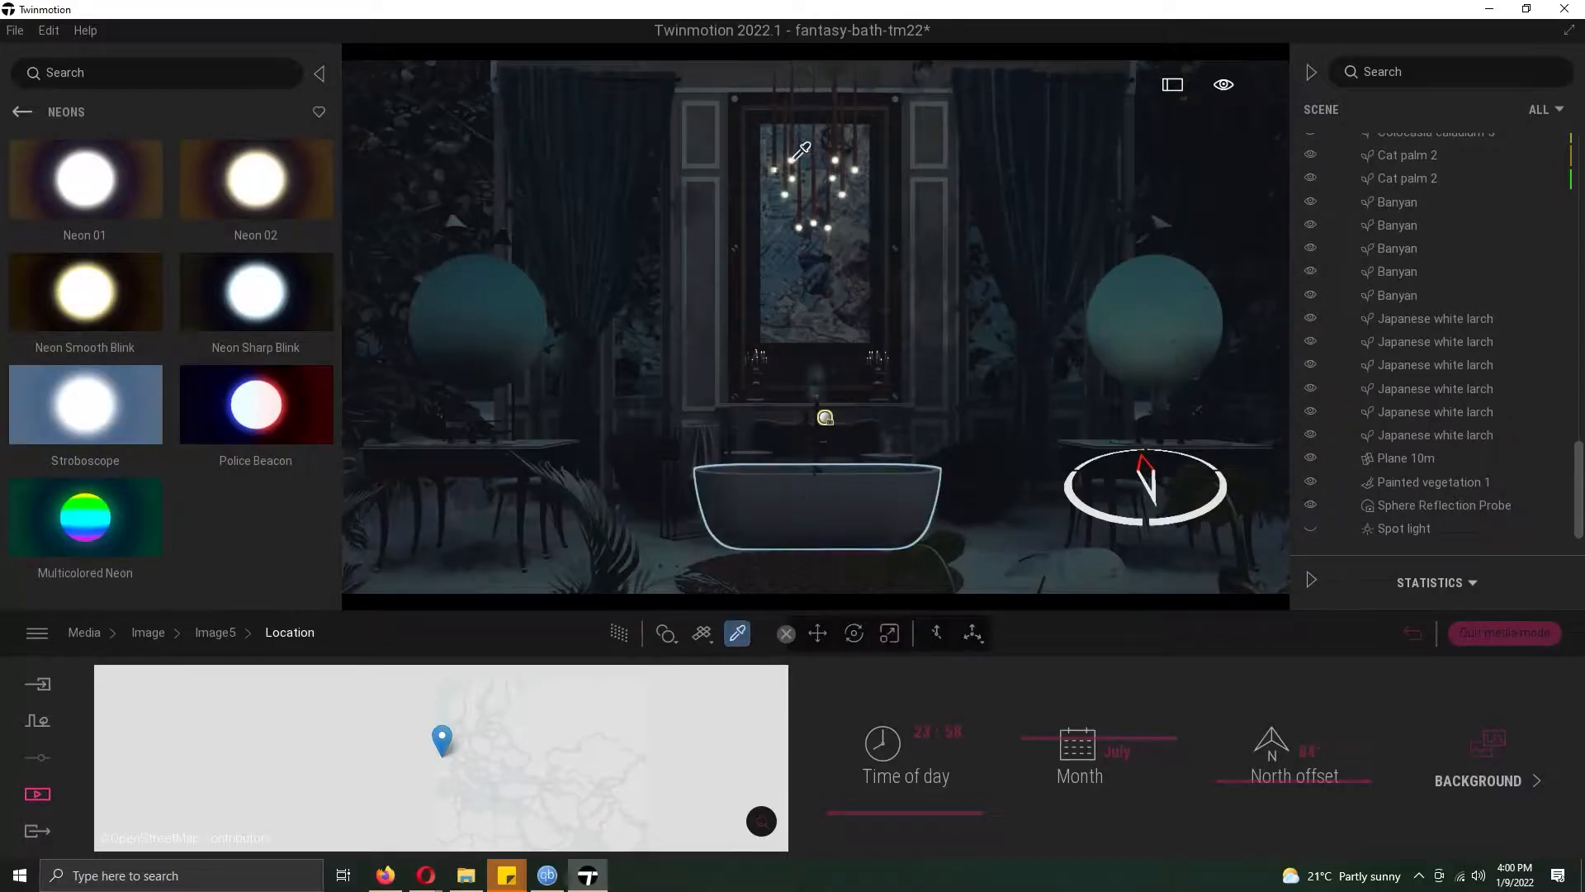
# - Return to the night image and place an omnidirectional light at the left candelabra on the mantel
pyautogui.click(793, 217)
pyautogui.click(37, 794)
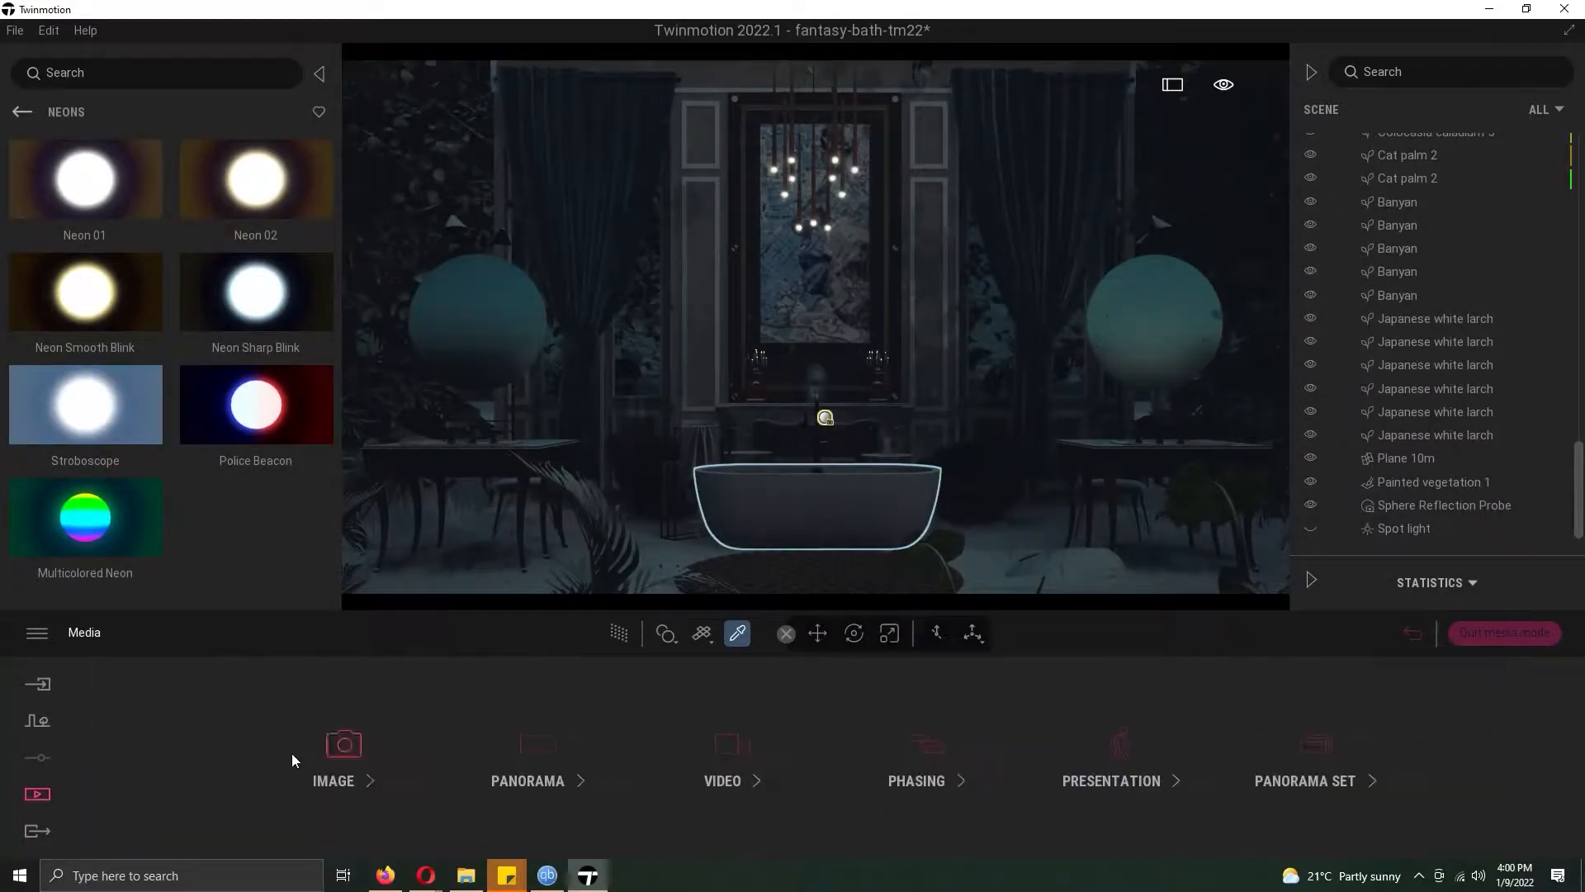
pyautogui.click(343, 753)
pyautogui.click(818, 685)
pyautogui.click(22, 112)
pyautogui.click(22, 111)
pyautogui.click(245, 318)
pyautogui.click(86, 185)
pyautogui.moveTo(543, 522); pyautogui.dragTo(824, 598)
pyautogui.moveTo(106, 184); pyautogui.dragTo(763, 381)
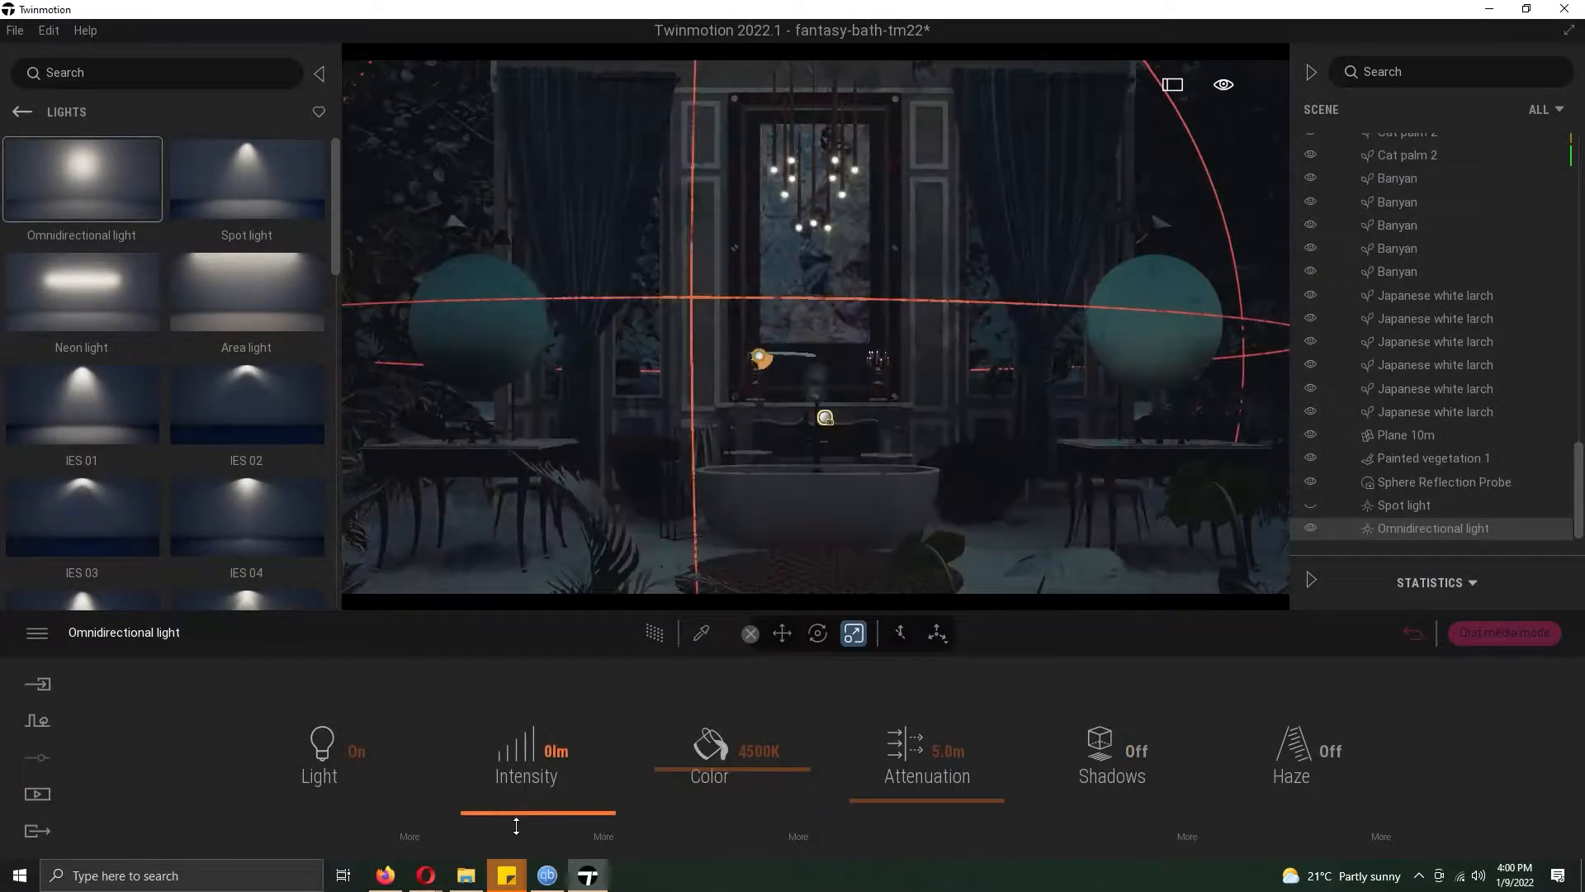
# - Set the candelabra light's intensity to 10 lm and place a copy of it at the right candelabra
pyautogui.write('10')
pyautogui.press('Return')
pyautogui.hotkey('ctrl', 'c')
pyautogui.hotkey('ctrl', 'v')
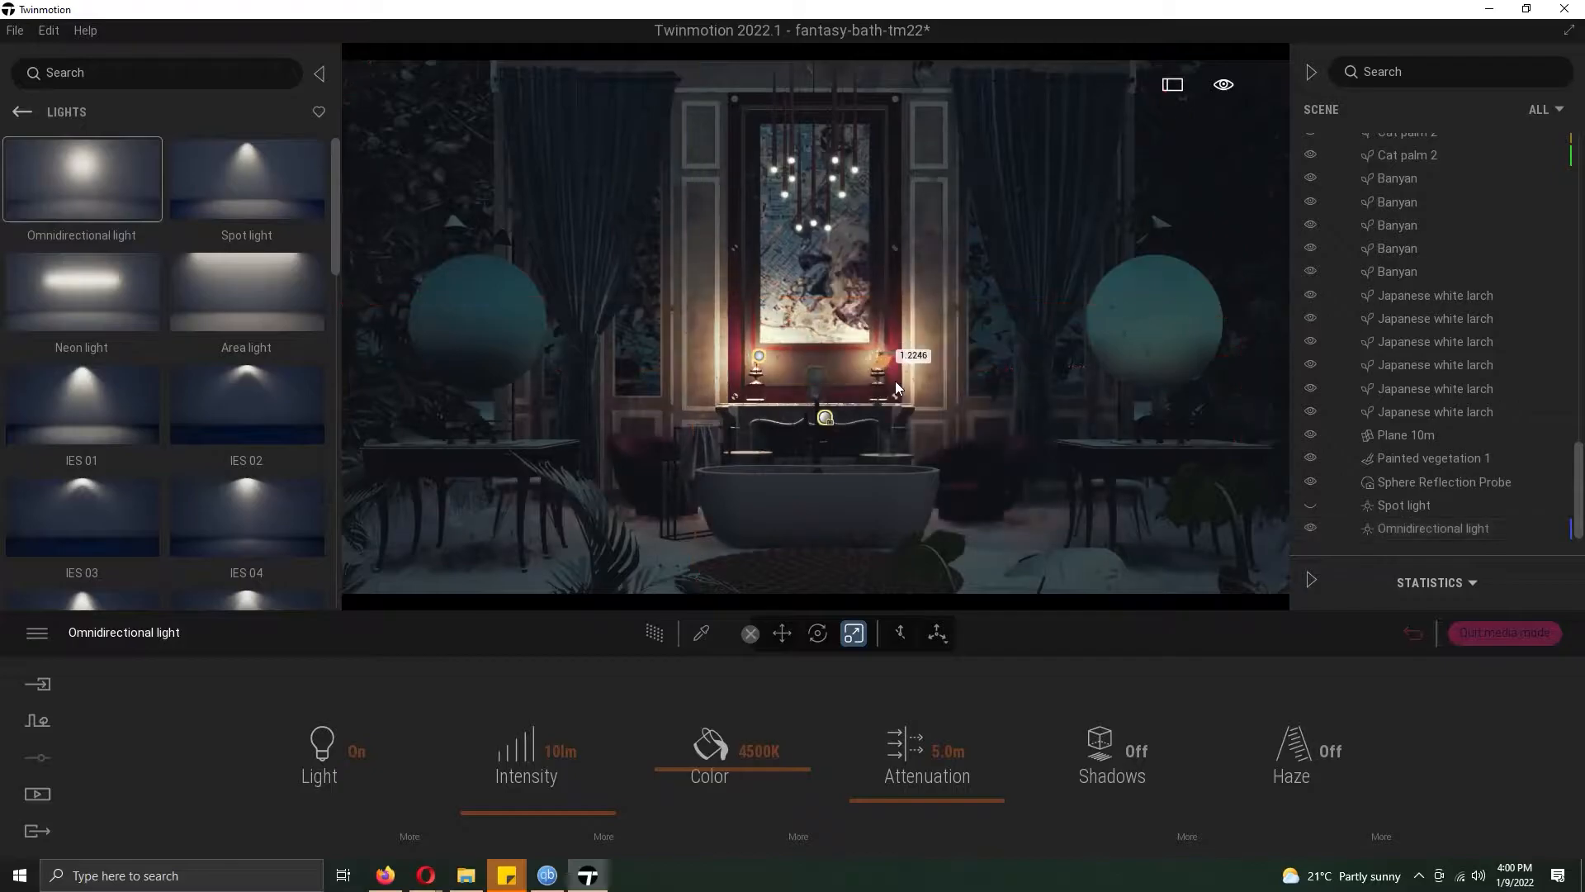
pyautogui.click(884, 381)
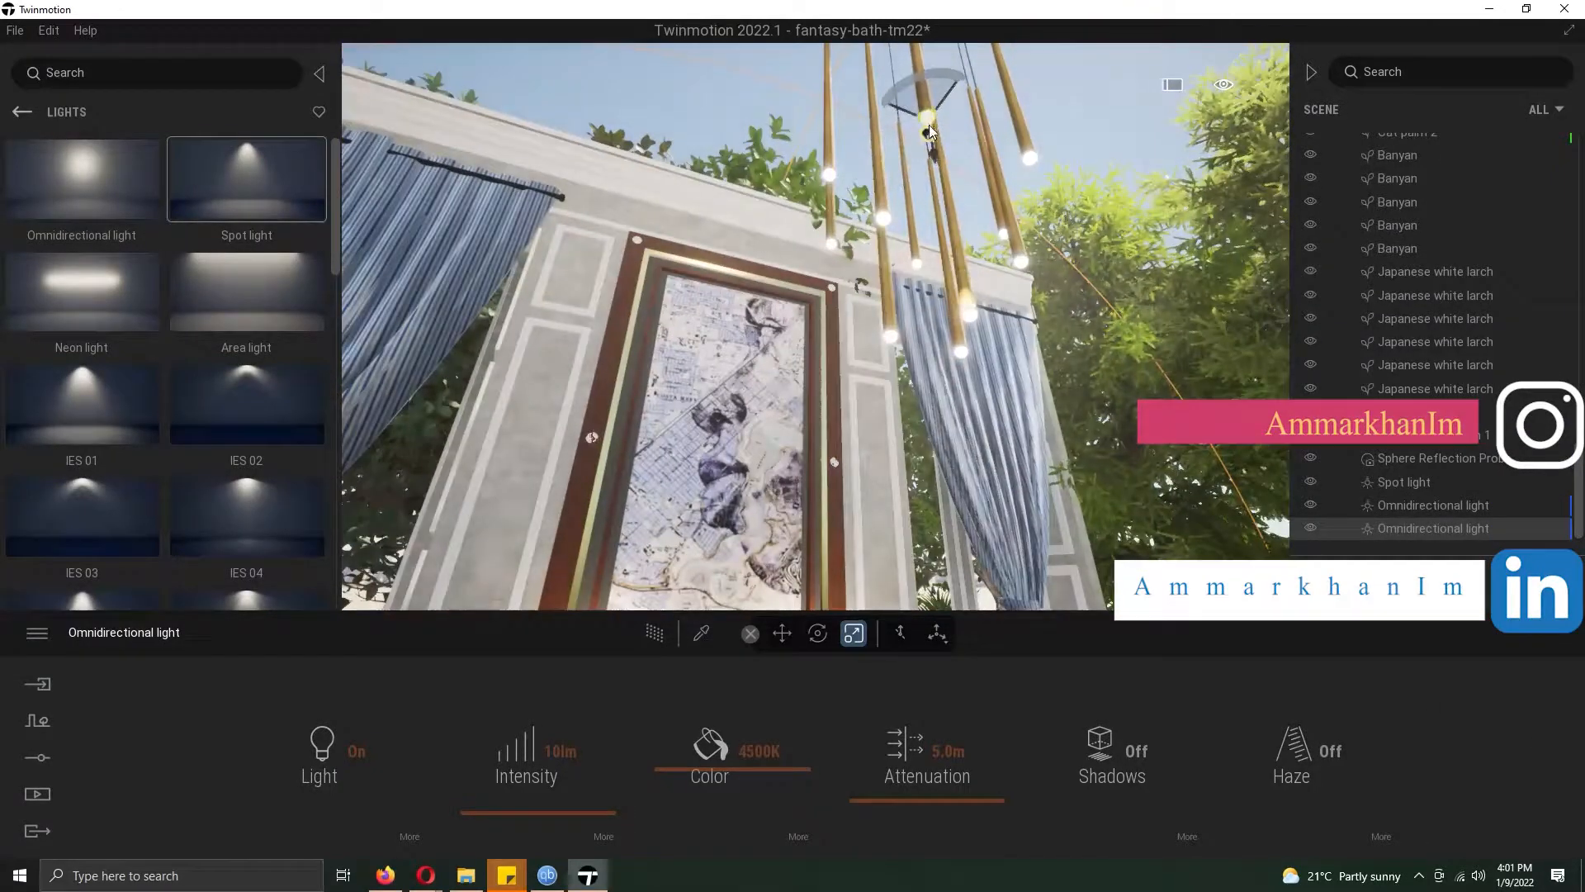
# - Try a spot light with haze under the chandelier in the night image and delete it
pyautogui.click(931, 155)
pyautogui.moveTo(807, 784)
pyautogui.mouseDown()
pyautogui.moveTo(806, 806)
pyautogui.moveTo(825, 800)
pyautogui.mouseUp()
pyautogui.click(37, 794)
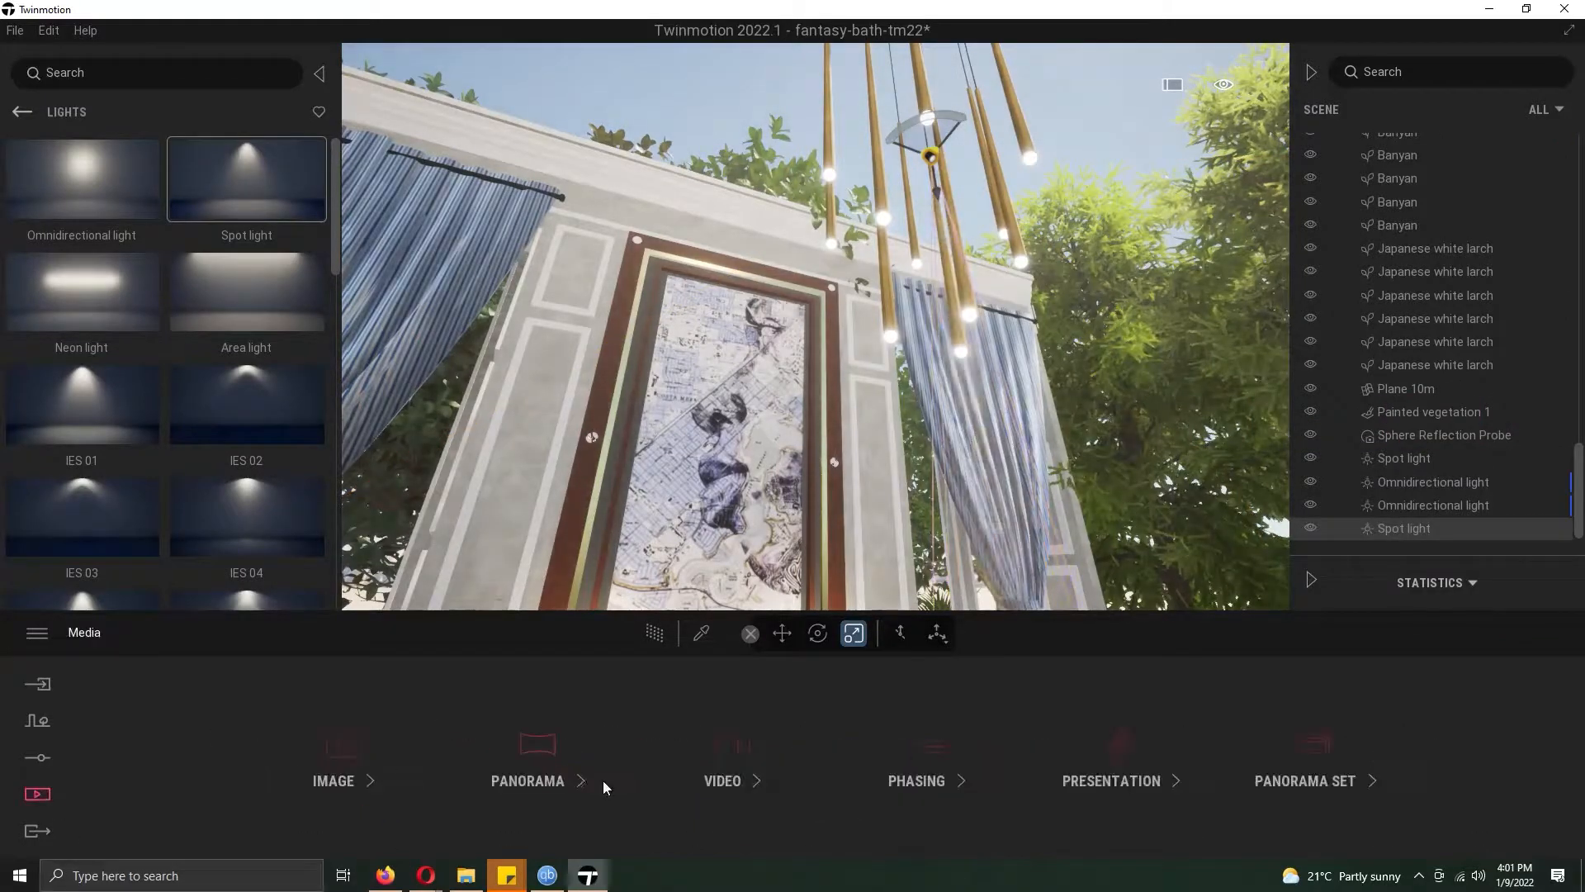
pyautogui.click(344, 756)
pyautogui.click(1410, 505)
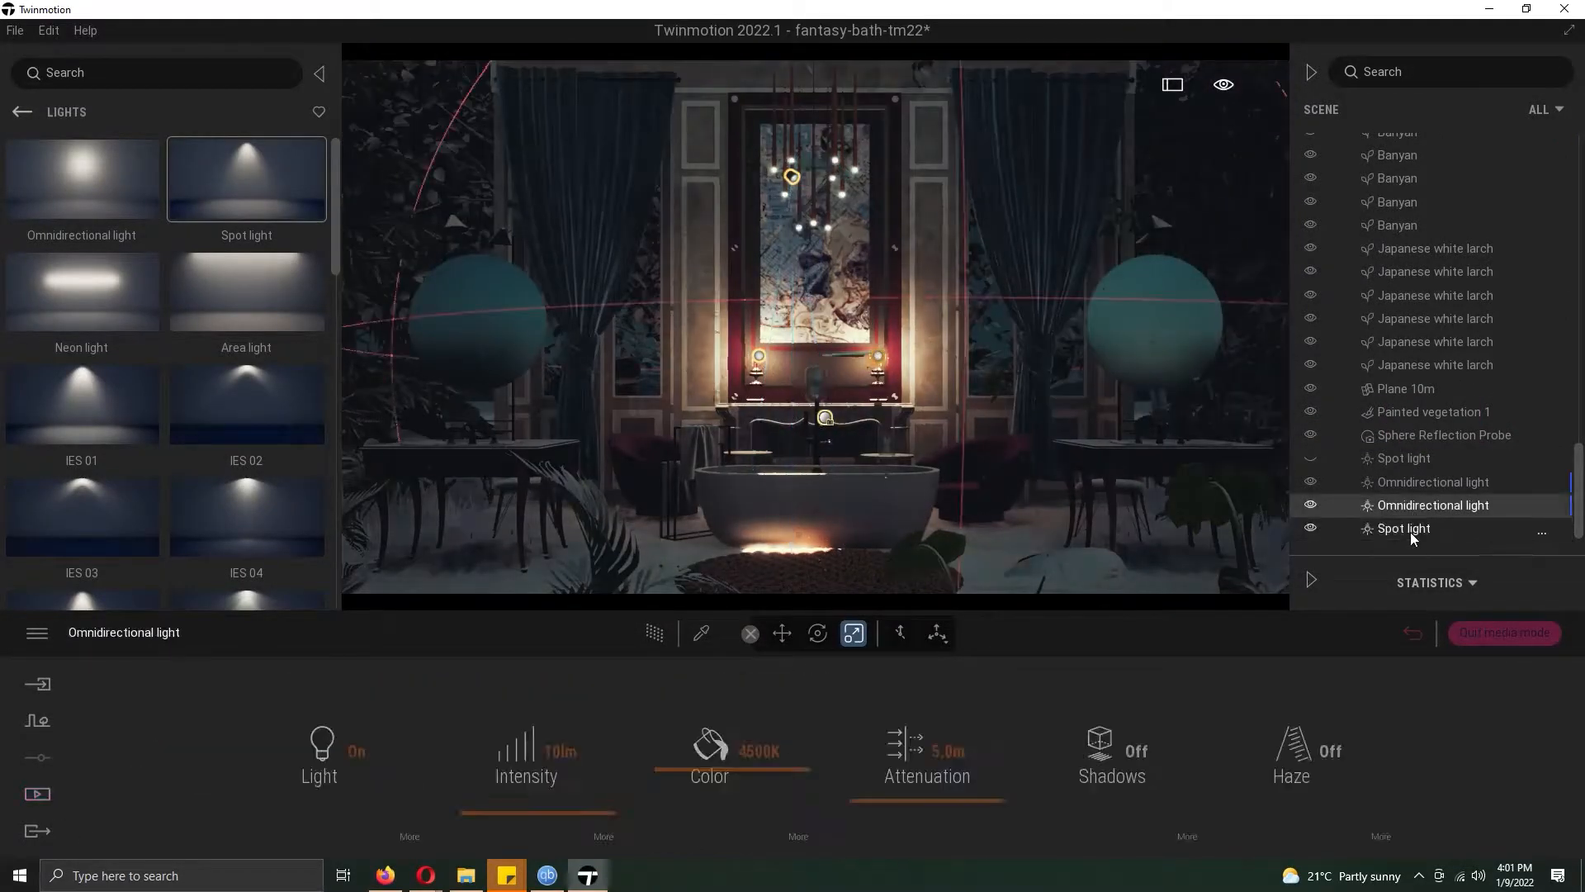
pyautogui.click(1408, 531)
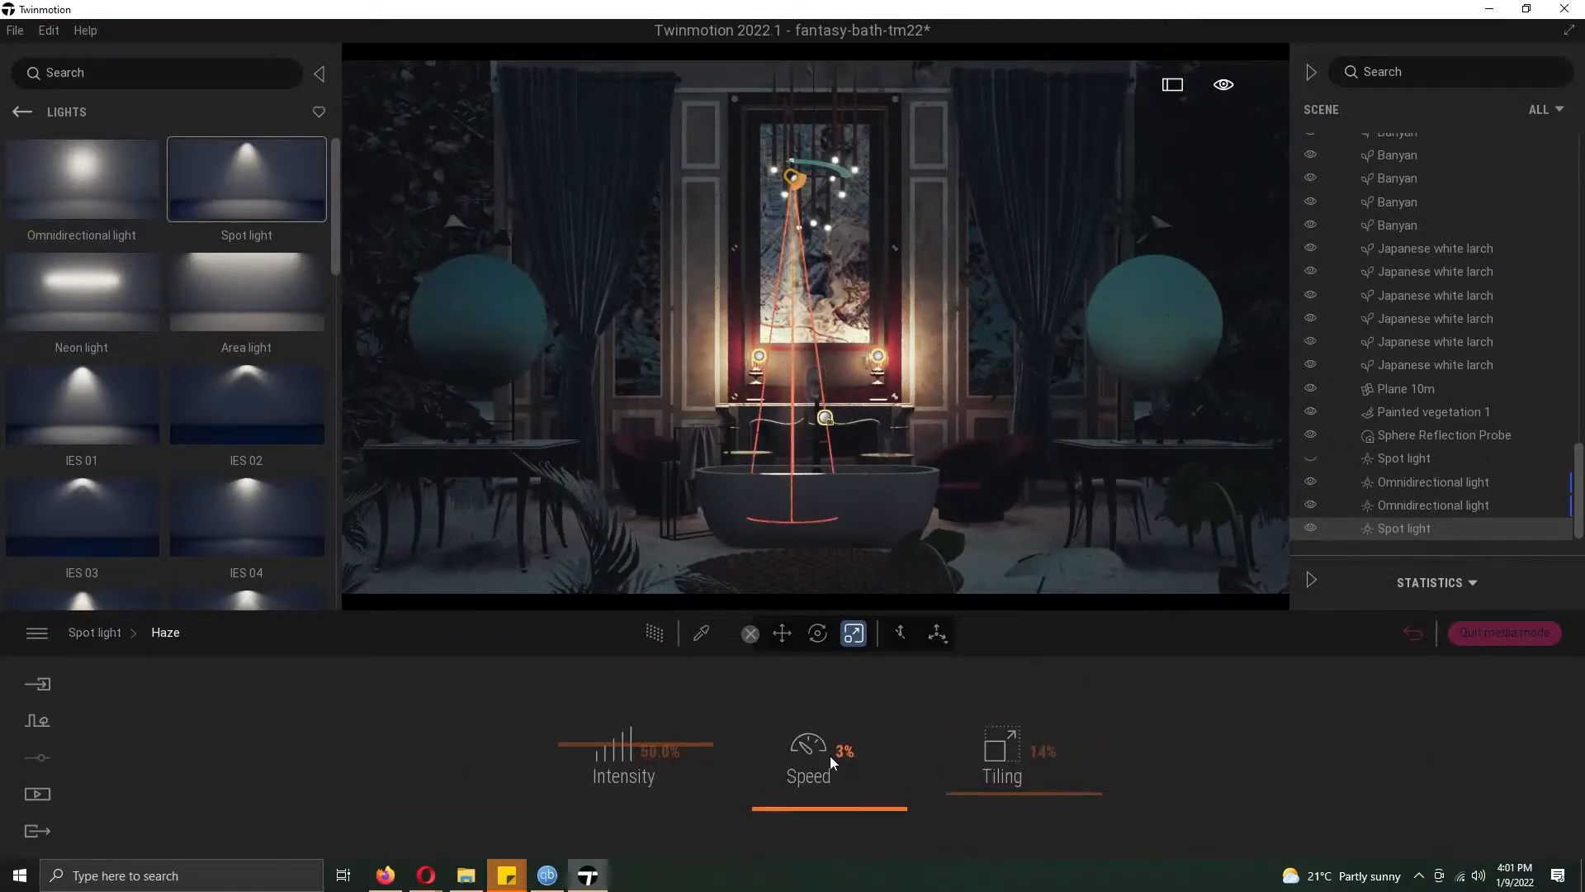
pyautogui.press('Delete')
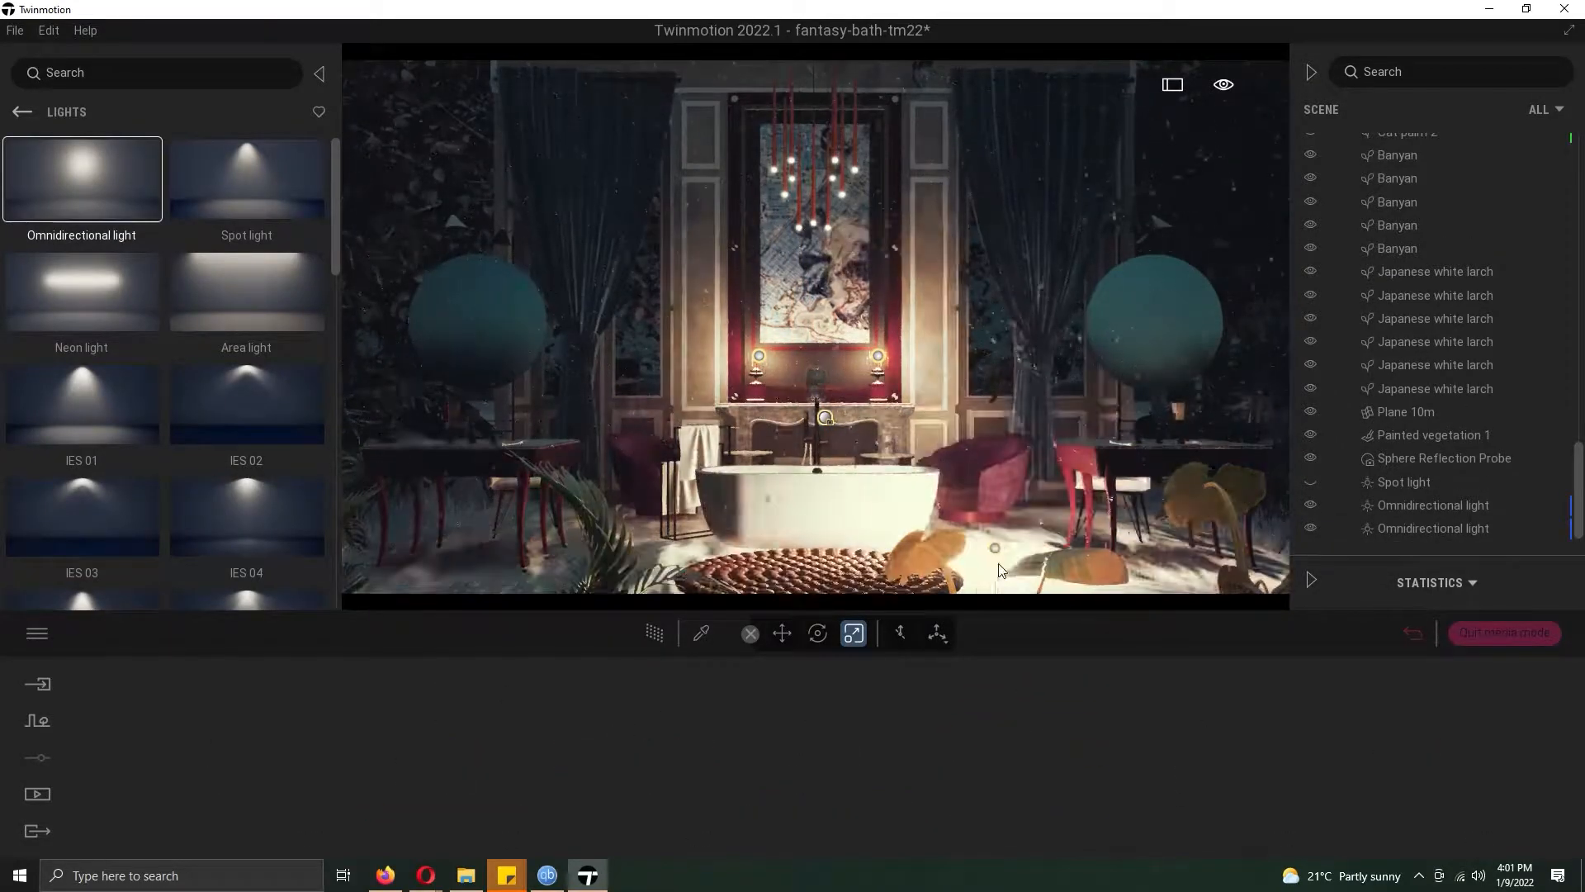
# - Place an omnidirectional light in front of the wall painting with 40 lm intensity and 10.2 m attenuation
pyautogui.moveTo(999, 547); pyautogui.dragTo(821, 205)
pyautogui.moveTo(533, 743); pyautogui.dragTo(535, 817)
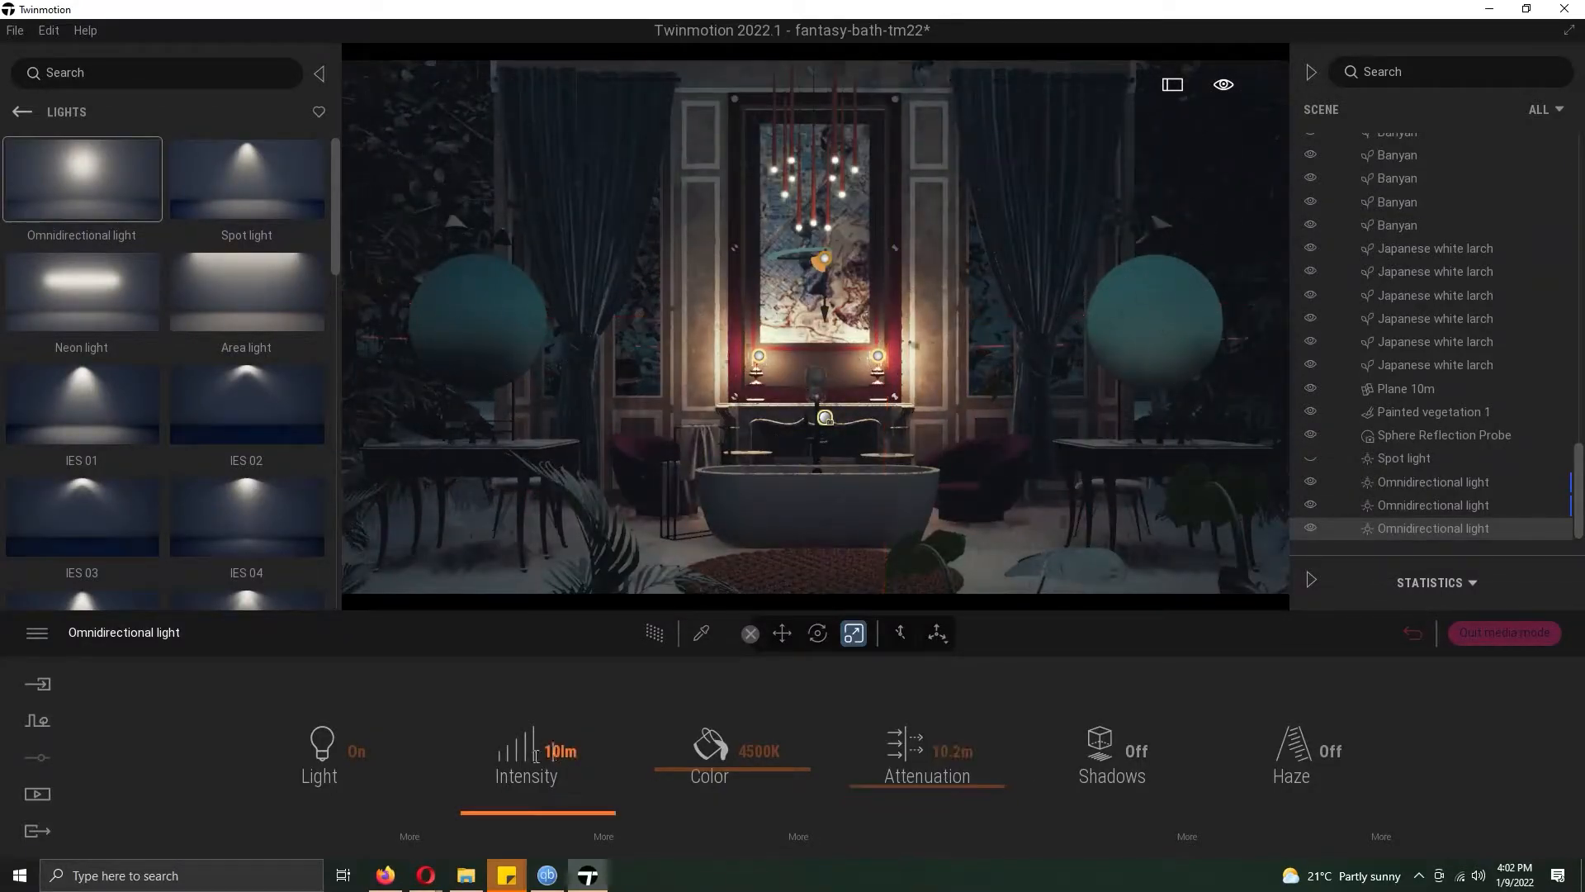
pyautogui.click(545, 754)
pyautogui.write('40')
pyautogui.press('Return')
pyautogui.click(1139, 774)
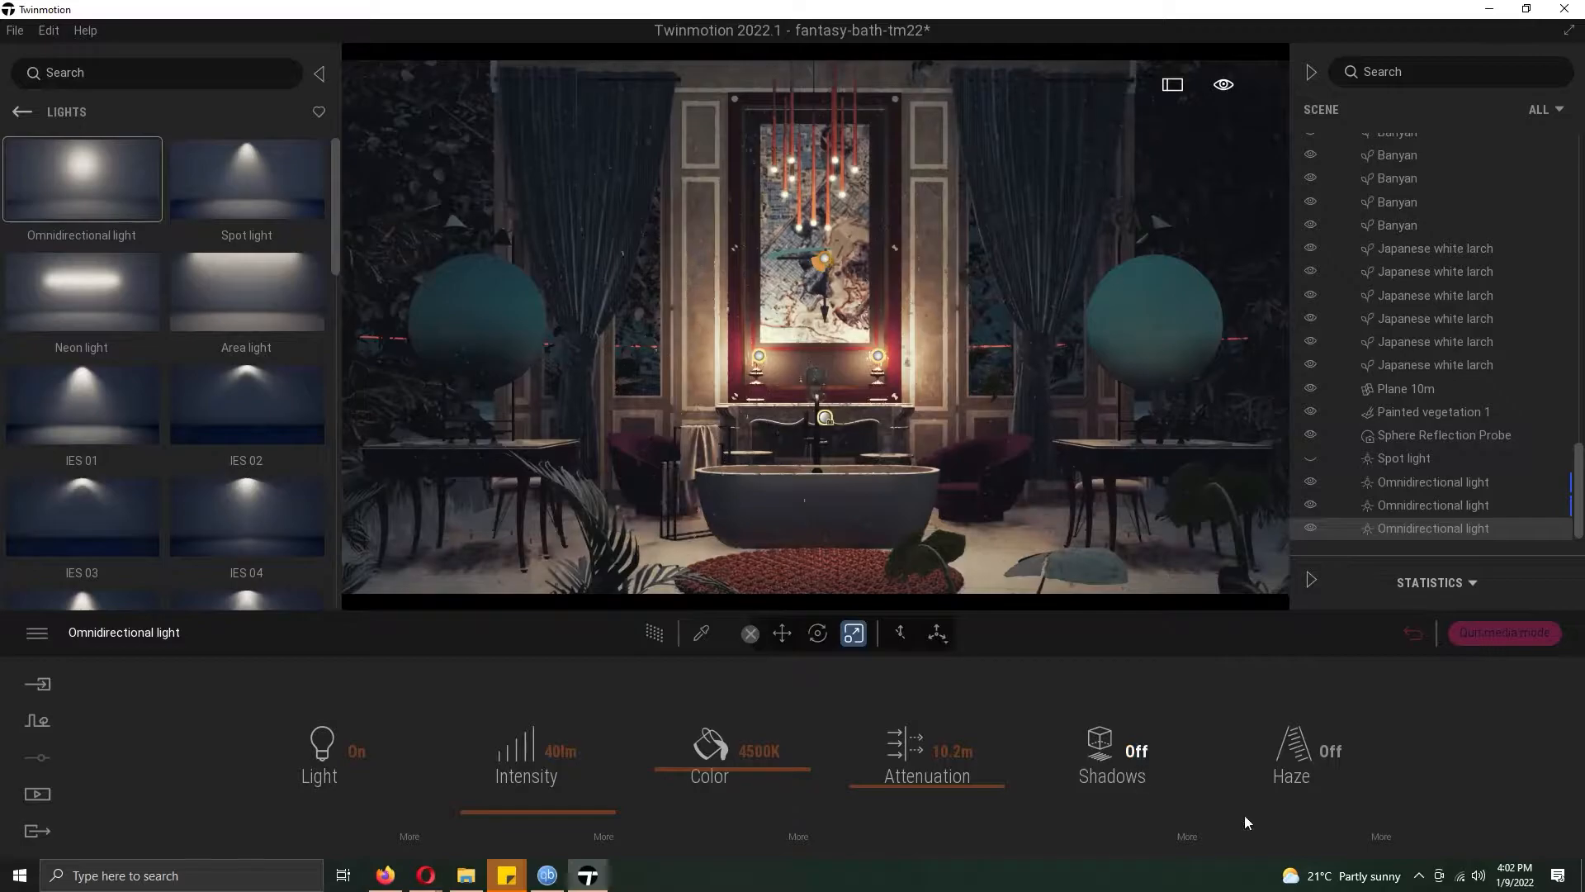
# - Copy the painting's omnidirectional light up to the chandelier and set the copy to 100 lm and 5476K
pyautogui.click(825, 419)
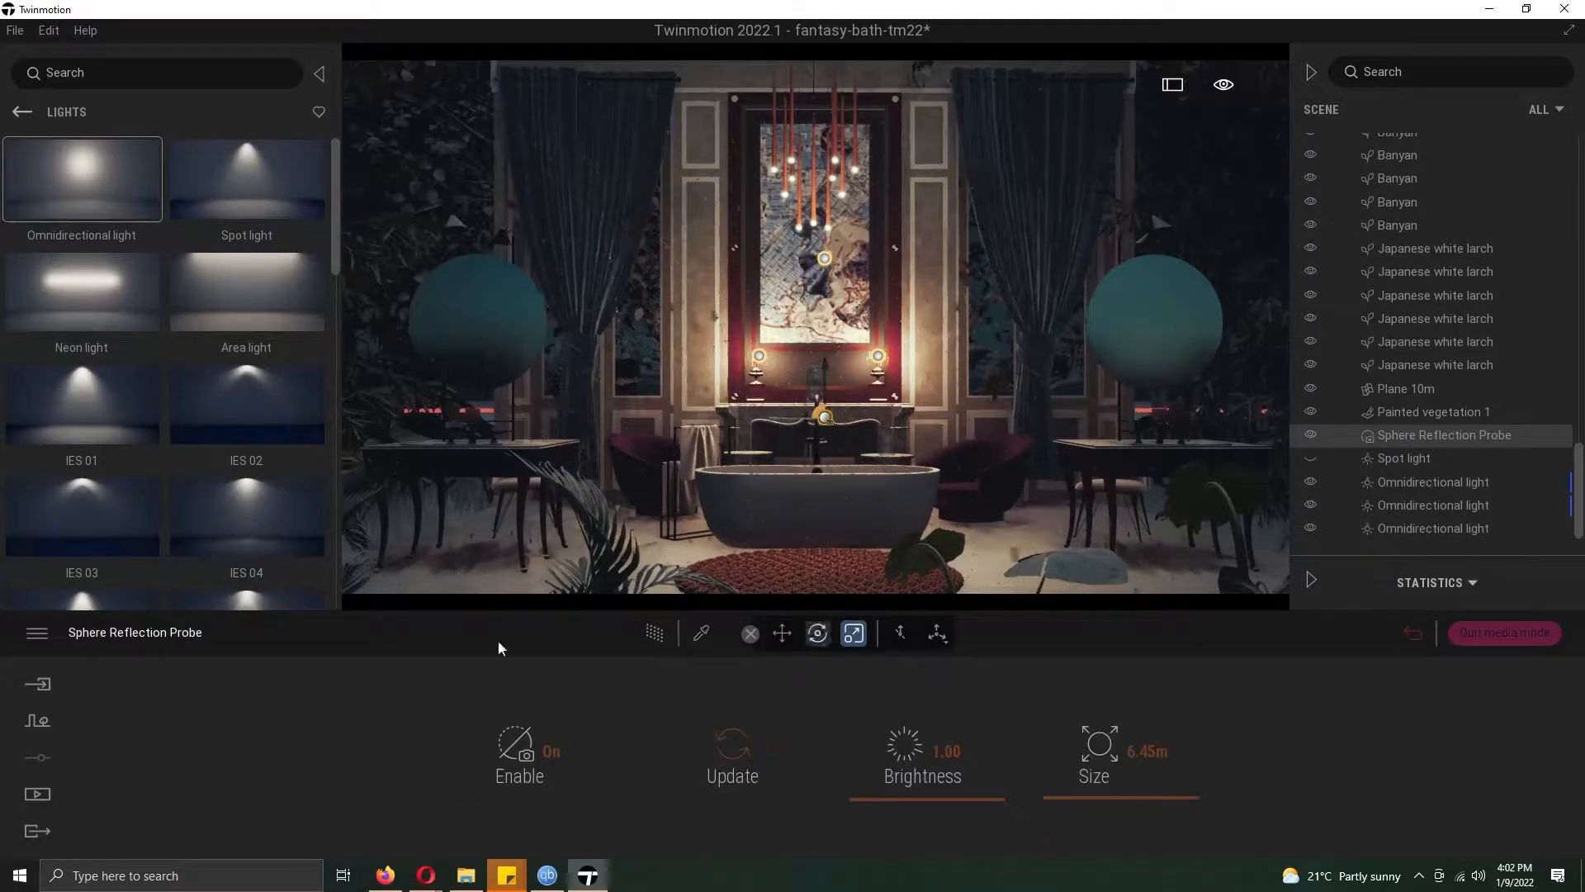
pyautogui.click(1441, 530)
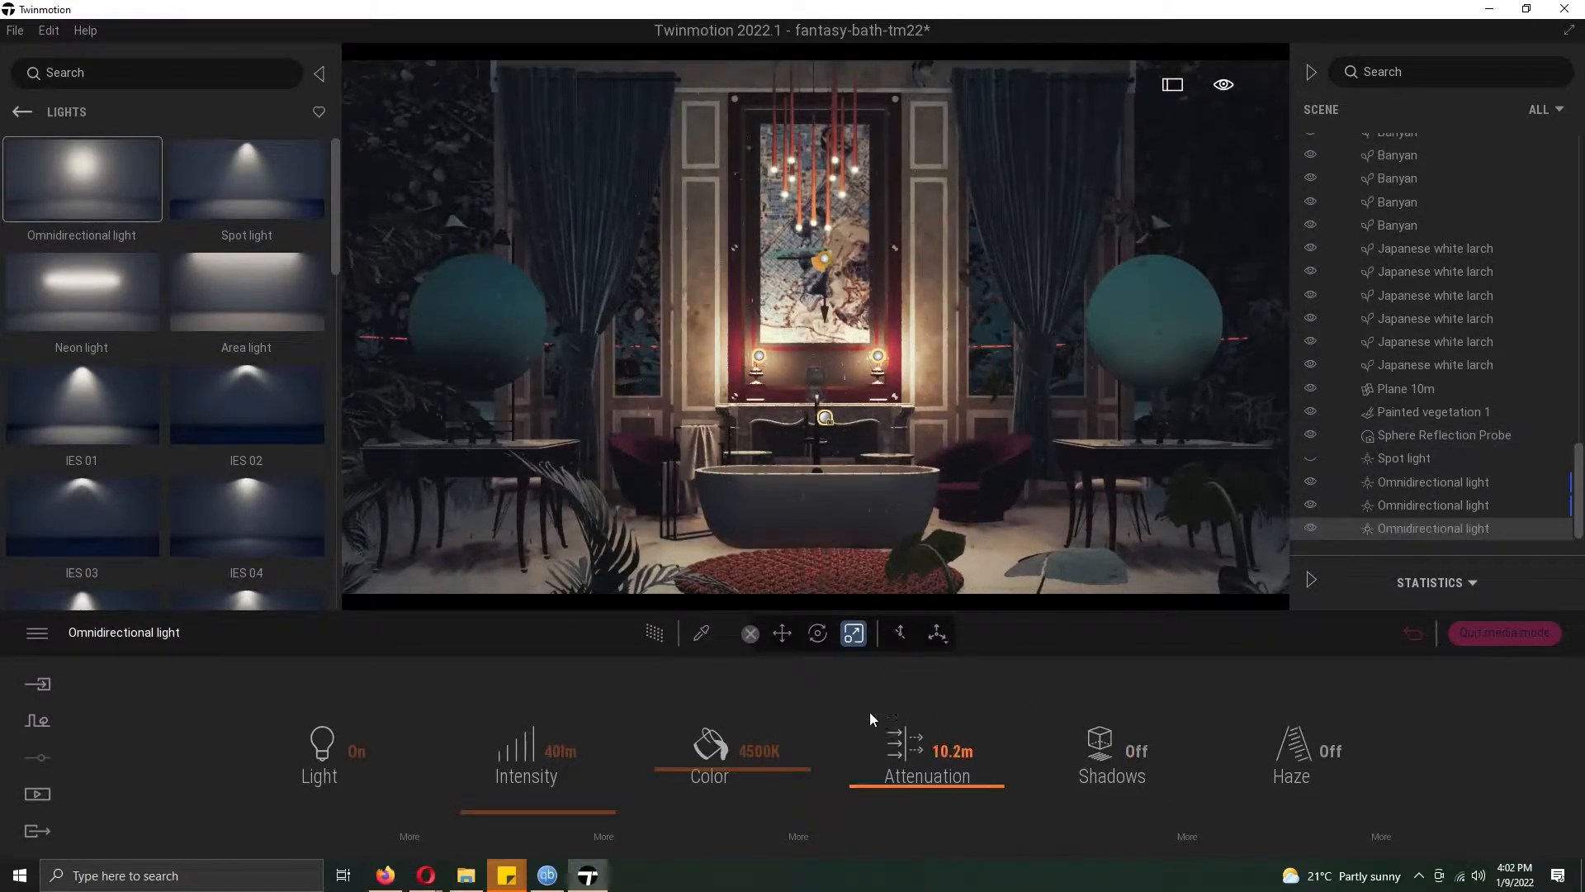
pyautogui.keyDown('shift'); pyautogui.moveTo(827, 320); pyautogui.dragTo(838, 120); pyautogui.keyUp('shift')
pyautogui.click(546, 755)
pyautogui.write('100')
pyautogui.press('Return')
pyautogui.moveTo(719, 766); pyautogui.dragTo(729, 730)
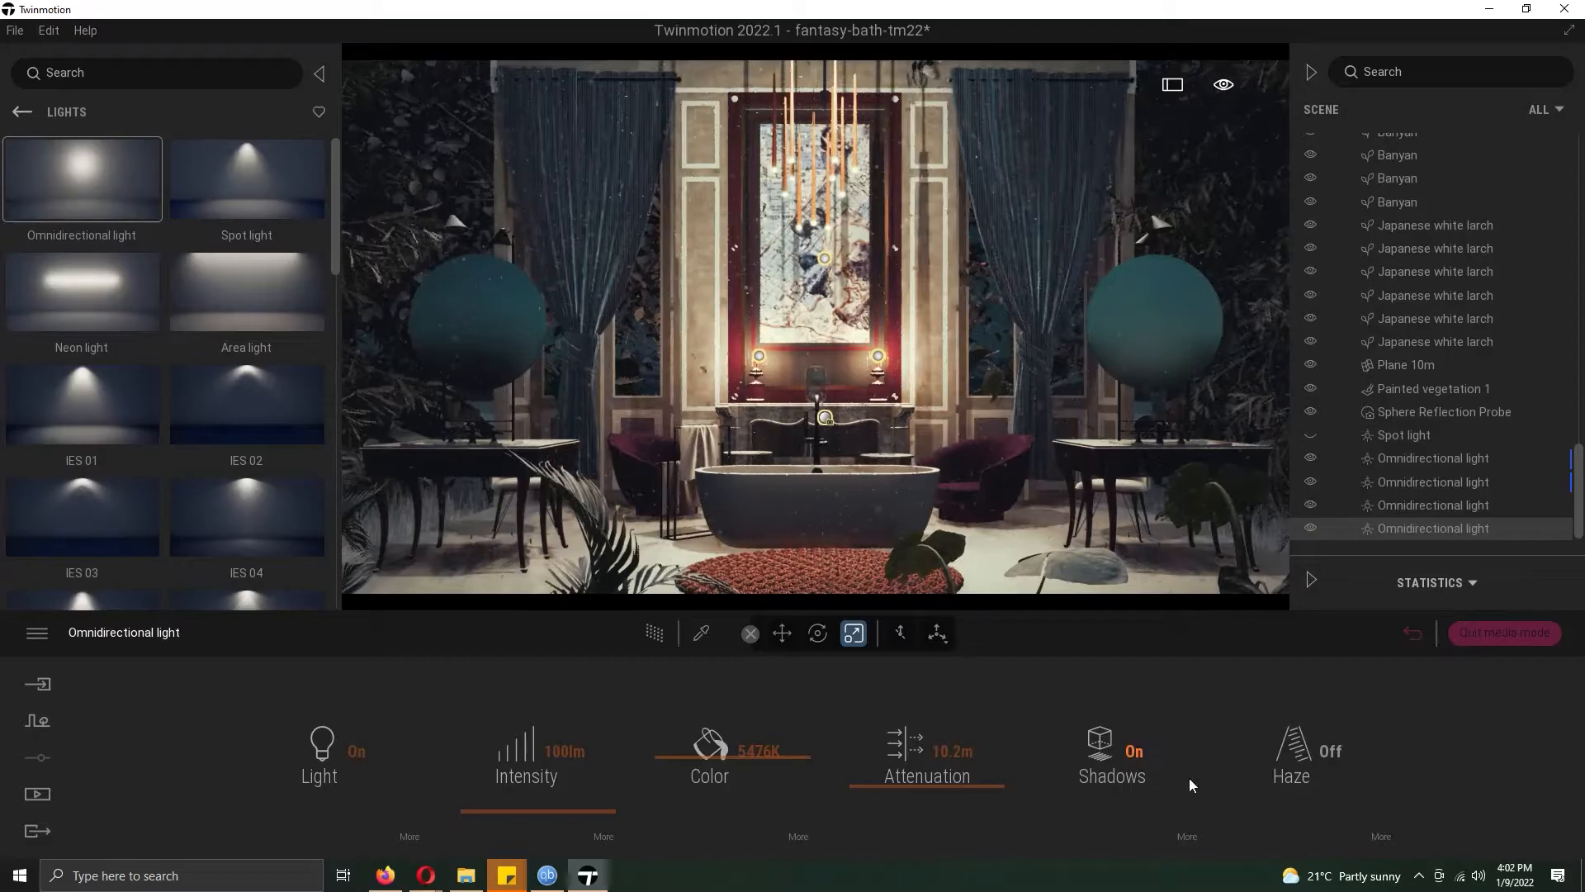
# - Leave media mode, frame a wider view of the bathroom among the trees and create a new media image
pyautogui.click(1480, 642)
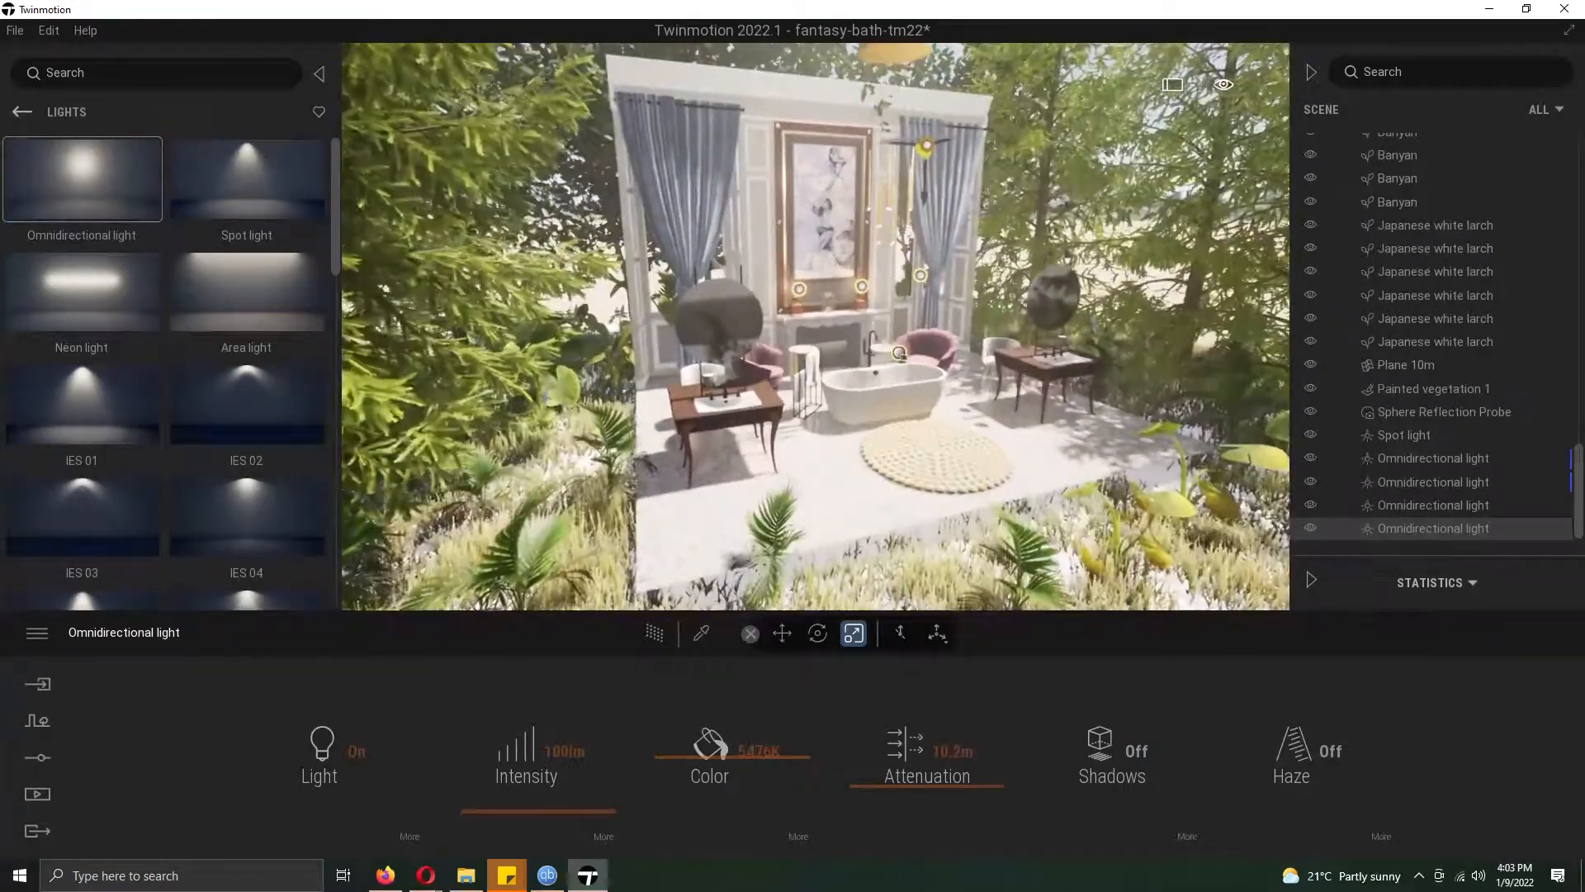
pyautogui.click(37, 794)
pyautogui.click(336, 773)
pyautogui.click(882, 727)
# - Open Image6's camera visual effects and apply the DT6 color gradient
pyautogui.click(1094, 766)
pyautogui.click(1231, 761)
pyautogui.click(660, 758)
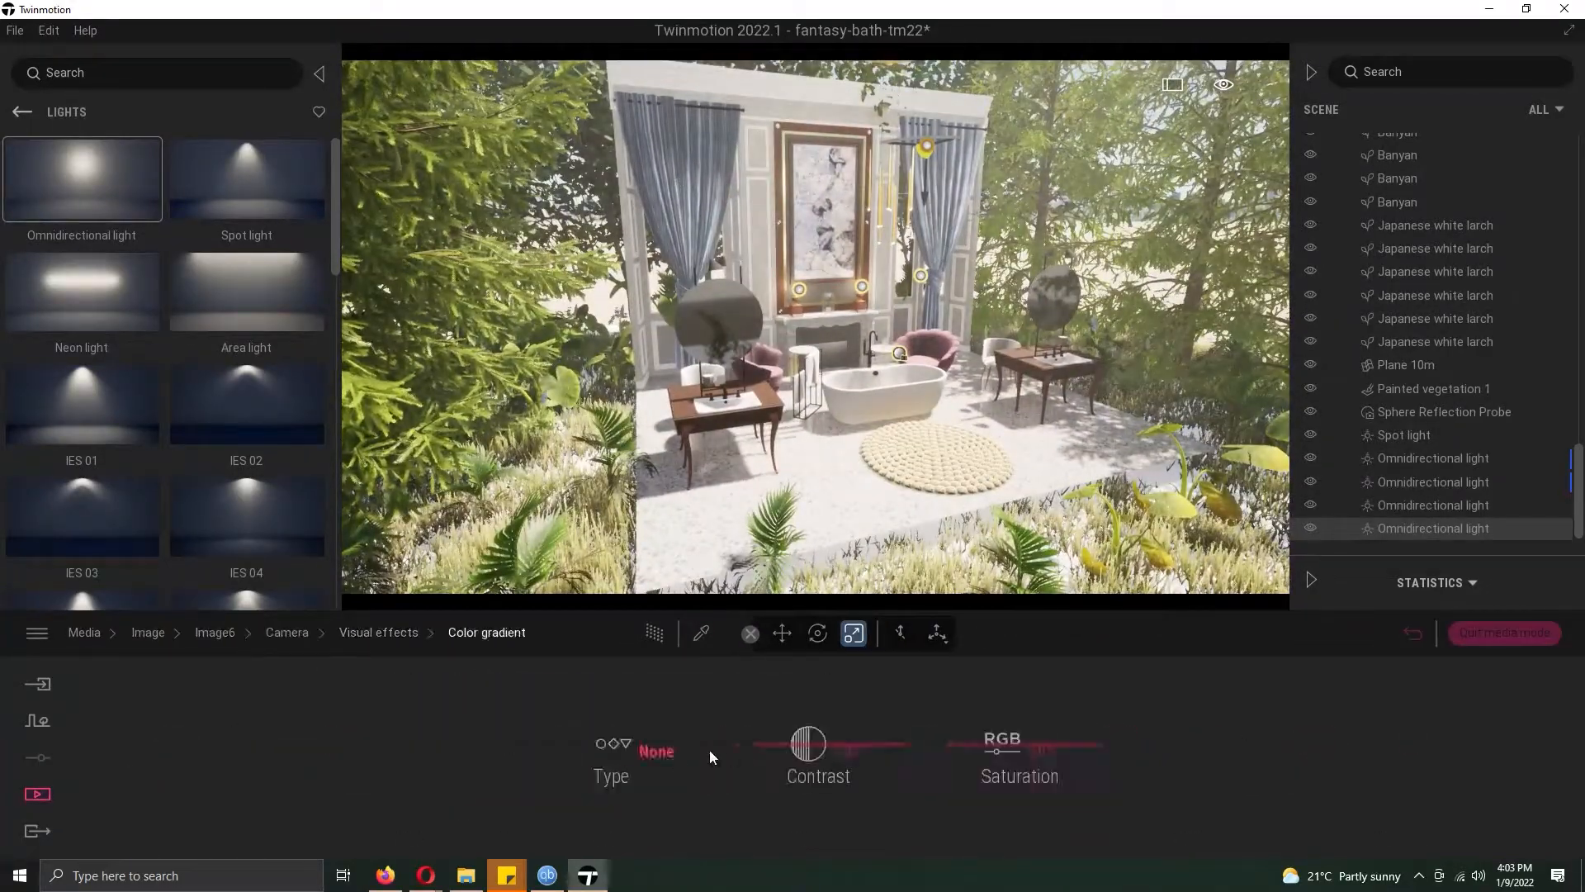
pyautogui.click(652, 755)
pyautogui.click(791, 647)
pyautogui.scroll(-3, 790, 647)
pyautogui.click(454, 650)
pyautogui.click(570, 644)
pyautogui.scroll(-6, 661, 658)
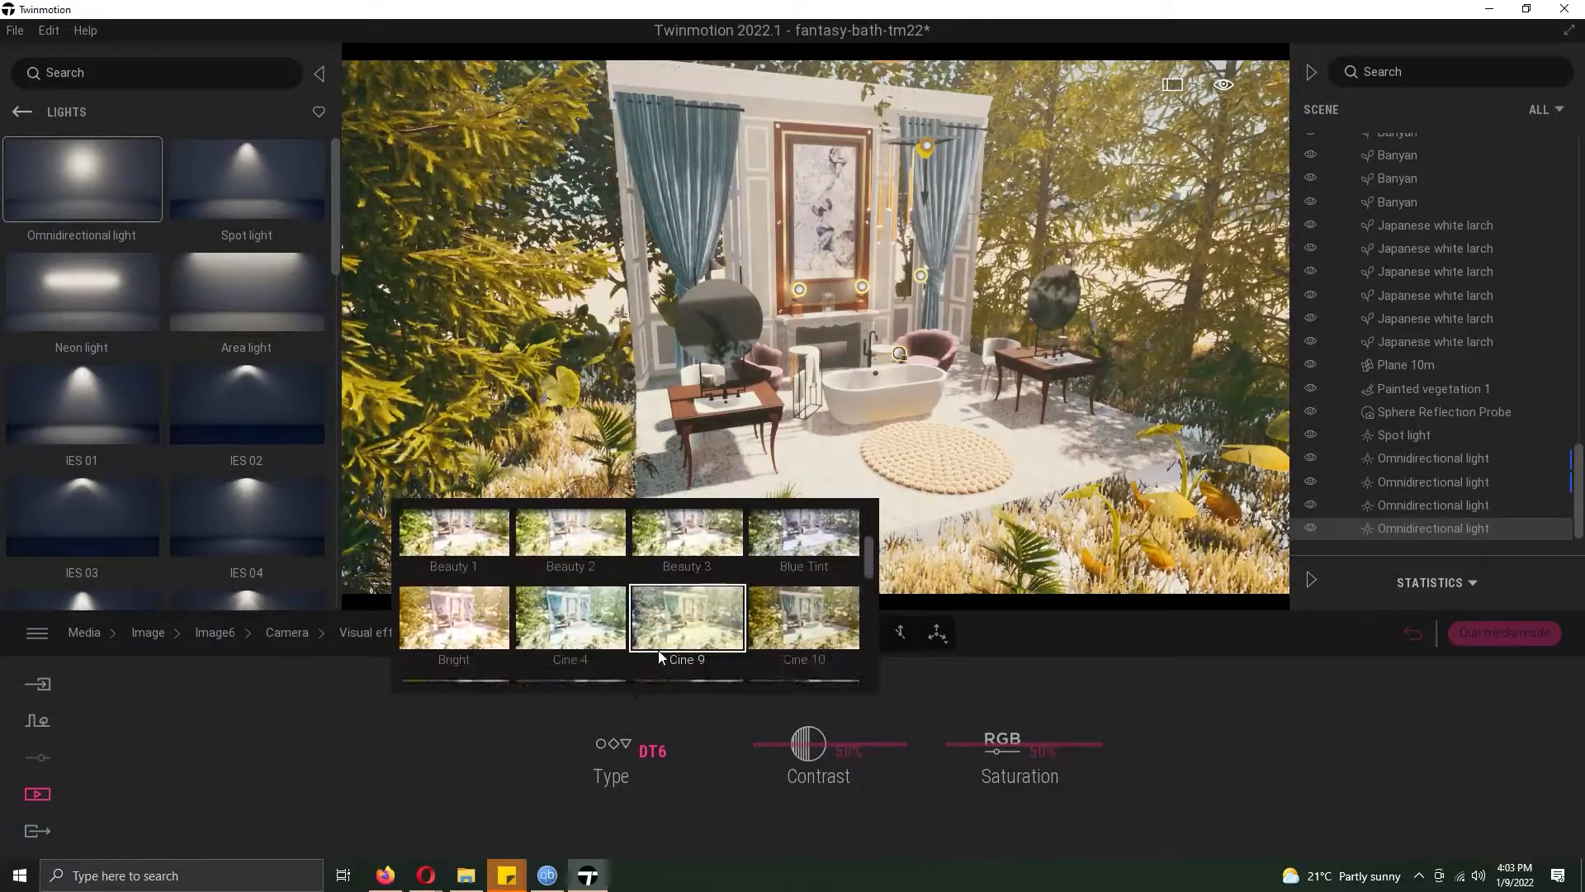
# - Set Image6's time of day to about 19:26 and adjust its north offset for low evening sunlight
pyautogui.click(215, 633)
pyautogui.click(529, 759)
pyautogui.moveTo(930, 773); pyautogui.dragTo(926, 786)
pyautogui.moveTo(1265, 764); pyautogui.dragTo(1246, 714)
pyautogui.click(37, 793)
pyautogui.click(347, 773)
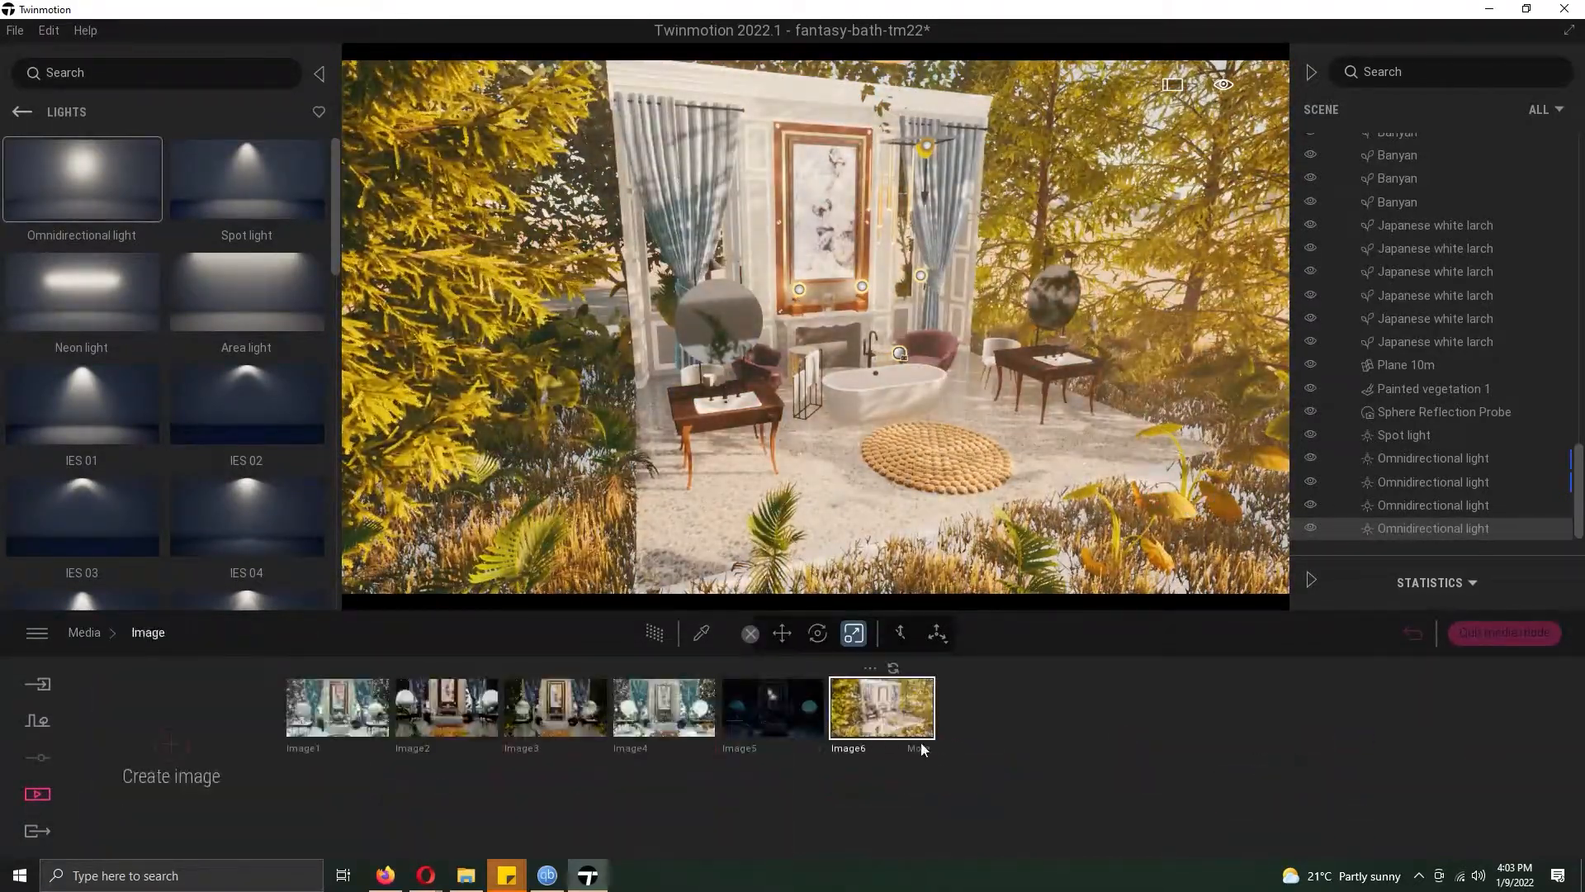
# - Adjust Image6's camera field of view and reframe the shot closer to the bathtub
pyautogui.click(919, 747)
pyautogui.click(1093, 767)
pyautogui.moveTo(253, 747); pyautogui.dragTo(427, 754)
pyautogui.click(148, 632)
# - Move Image6's season slider past winter toward the following summer and set its smog to about 6%
pyautogui.click(919, 751)
pyautogui.click(919, 752)
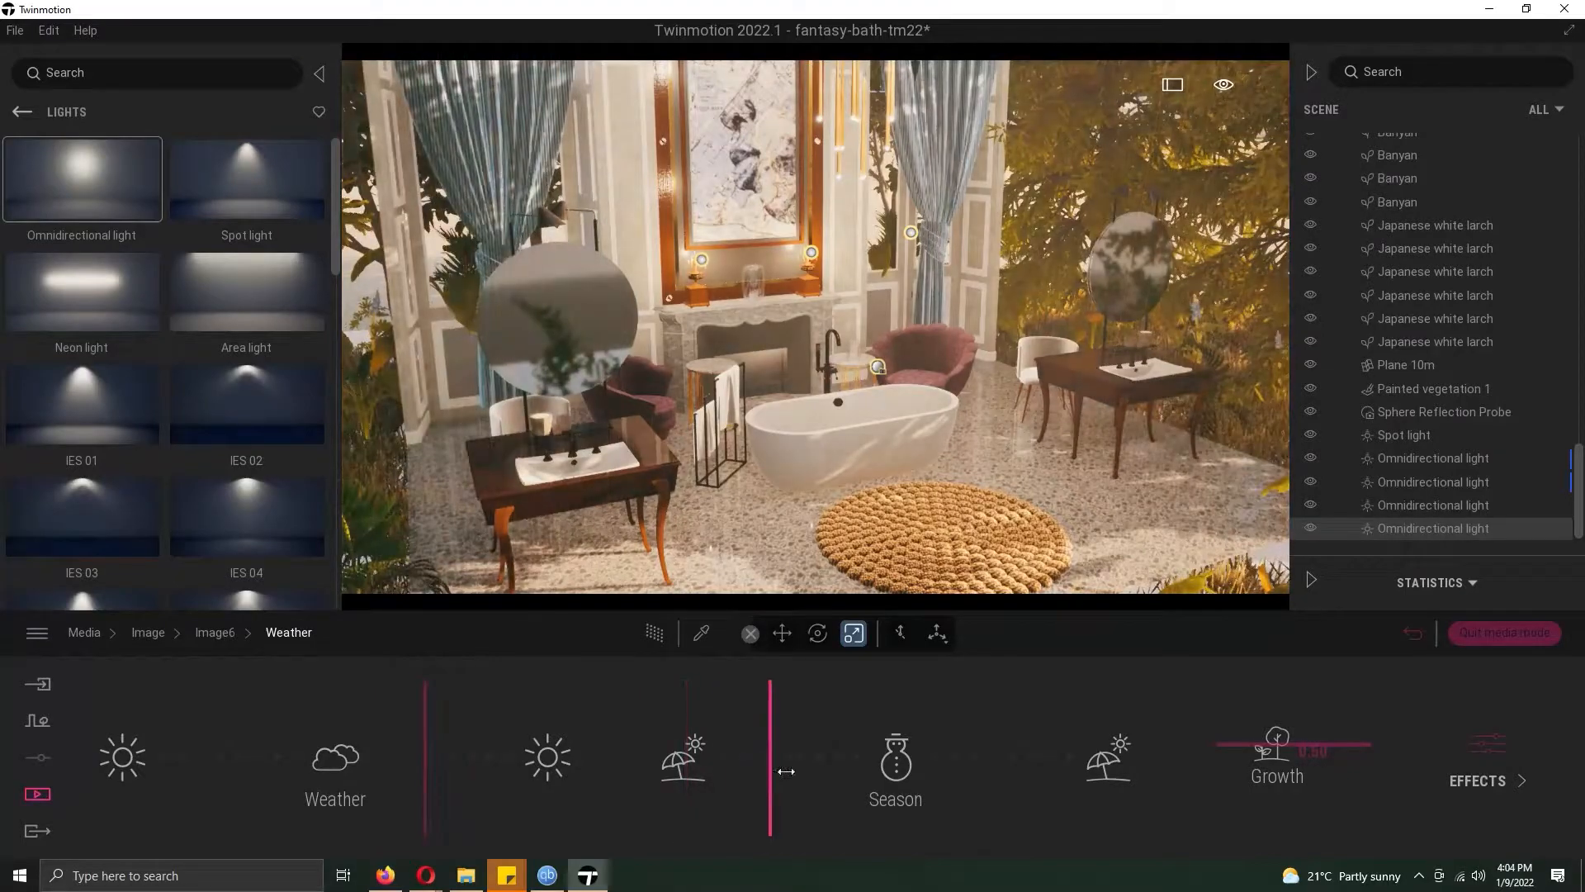
pyautogui.moveTo(779, 771); pyautogui.dragTo(1005, 776)
pyautogui.click(1488, 779)
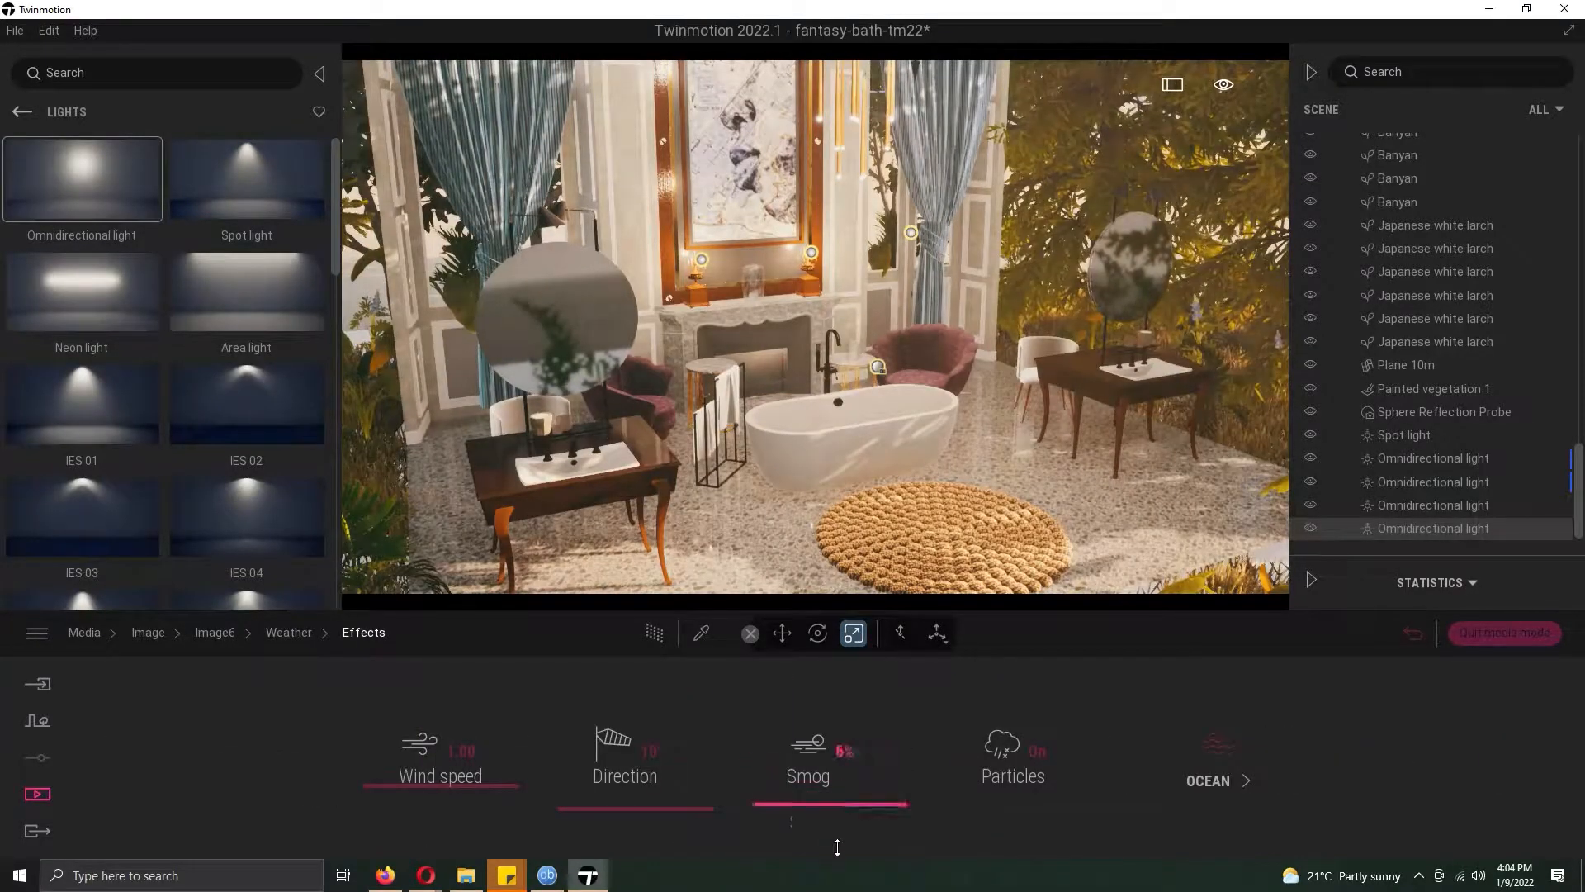
pyautogui.click(214, 632)
pyautogui.click(149, 632)
# - Adjust the sun direction in Image6, trying a north offset of about 294°
pyautogui.click(910, 750)
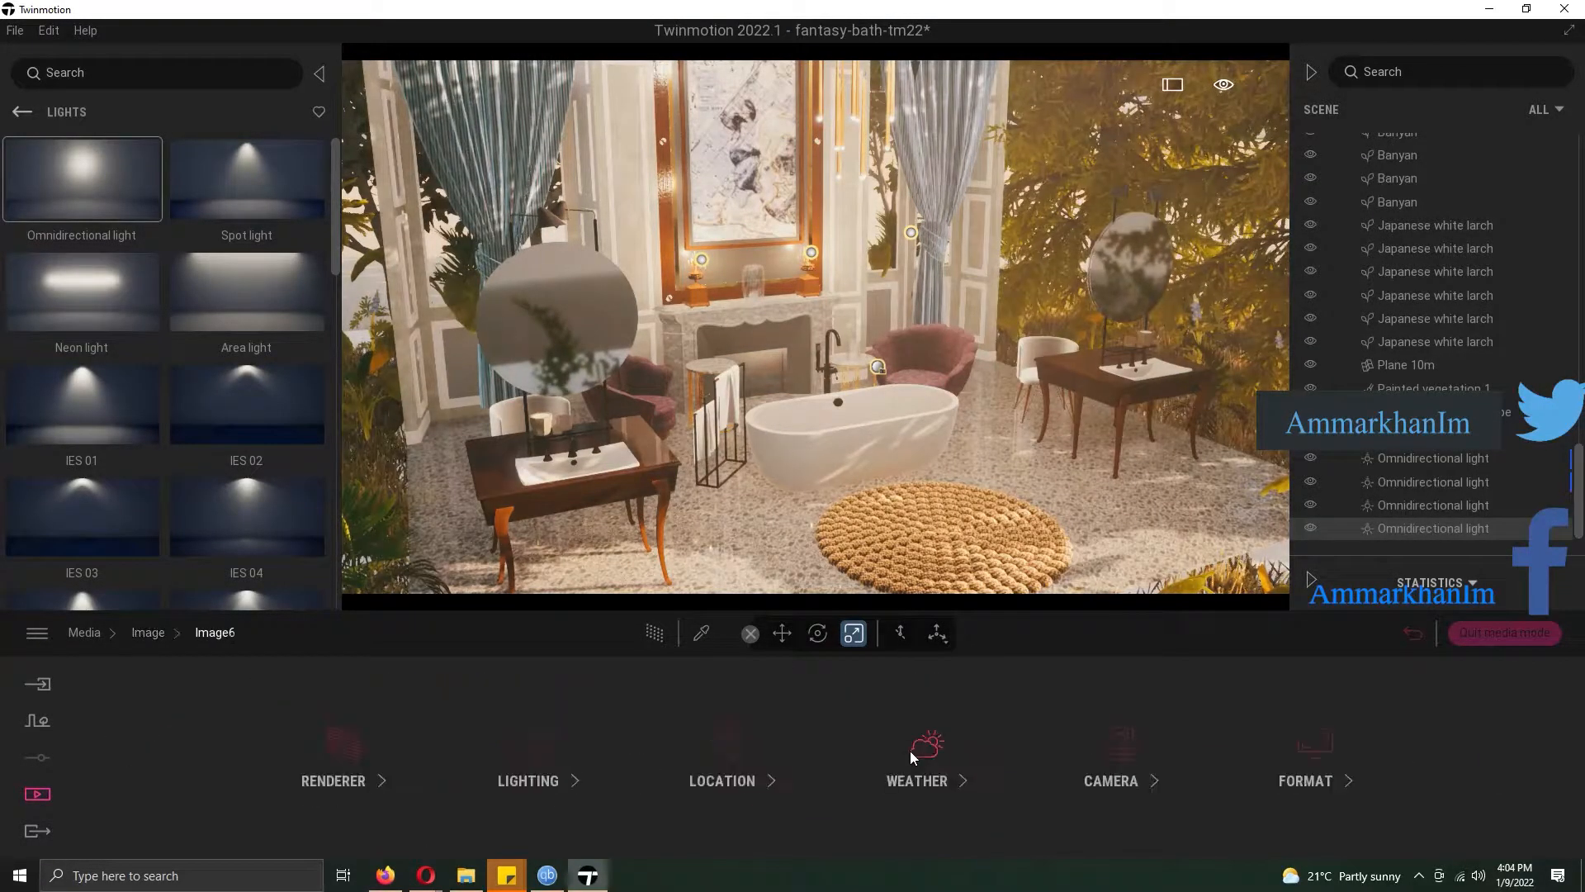
pyautogui.click(725, 776)
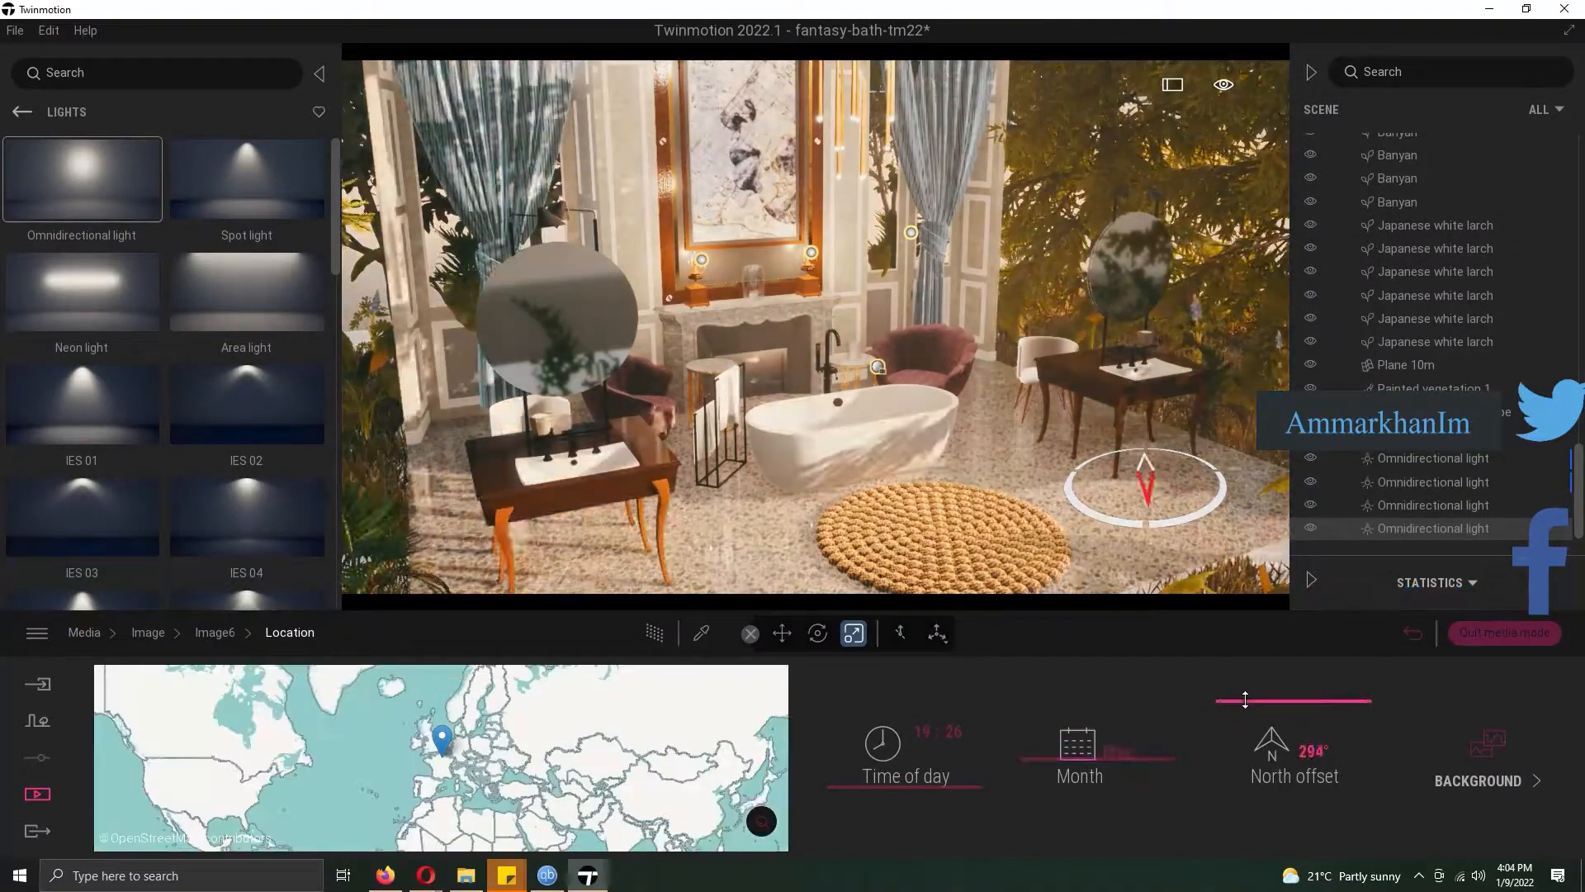
pyautogui.click(147, 633)
# - Compare Anso, Cine 12 and other color gradient presets on Image6 and select DT6
pyautogui.click(908, 727)
pyautogui.click(1106, 753)
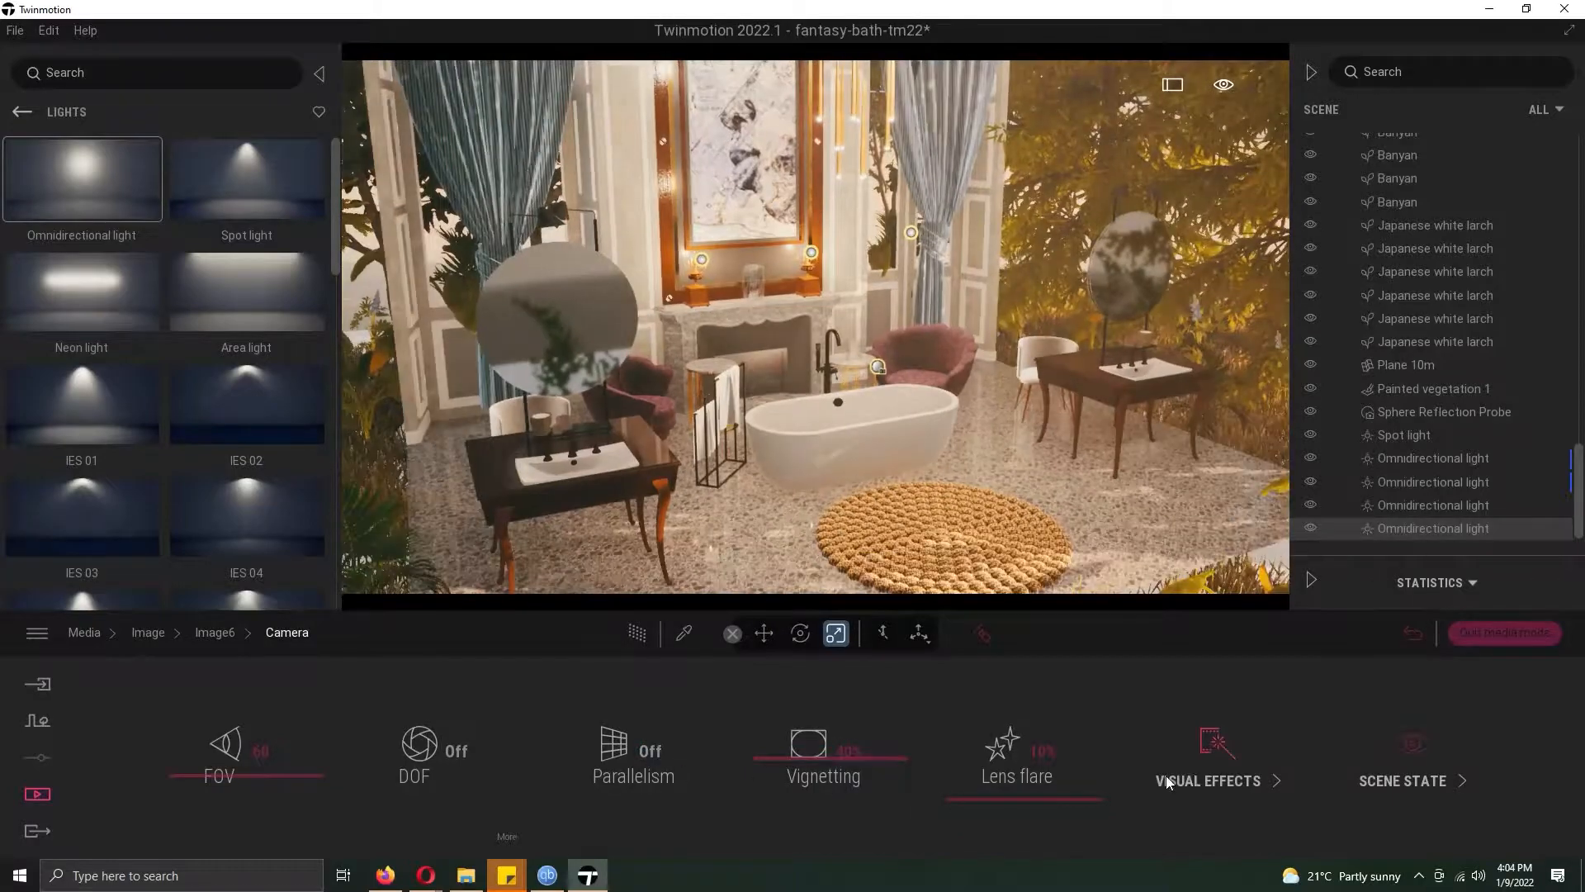
pyautogui.click(1224, 750)
pyautogui.click(889, 759)
pyautogui.click(355, 633)
pyautogui.click(617, 753)
pyautogui.click(618, 753)
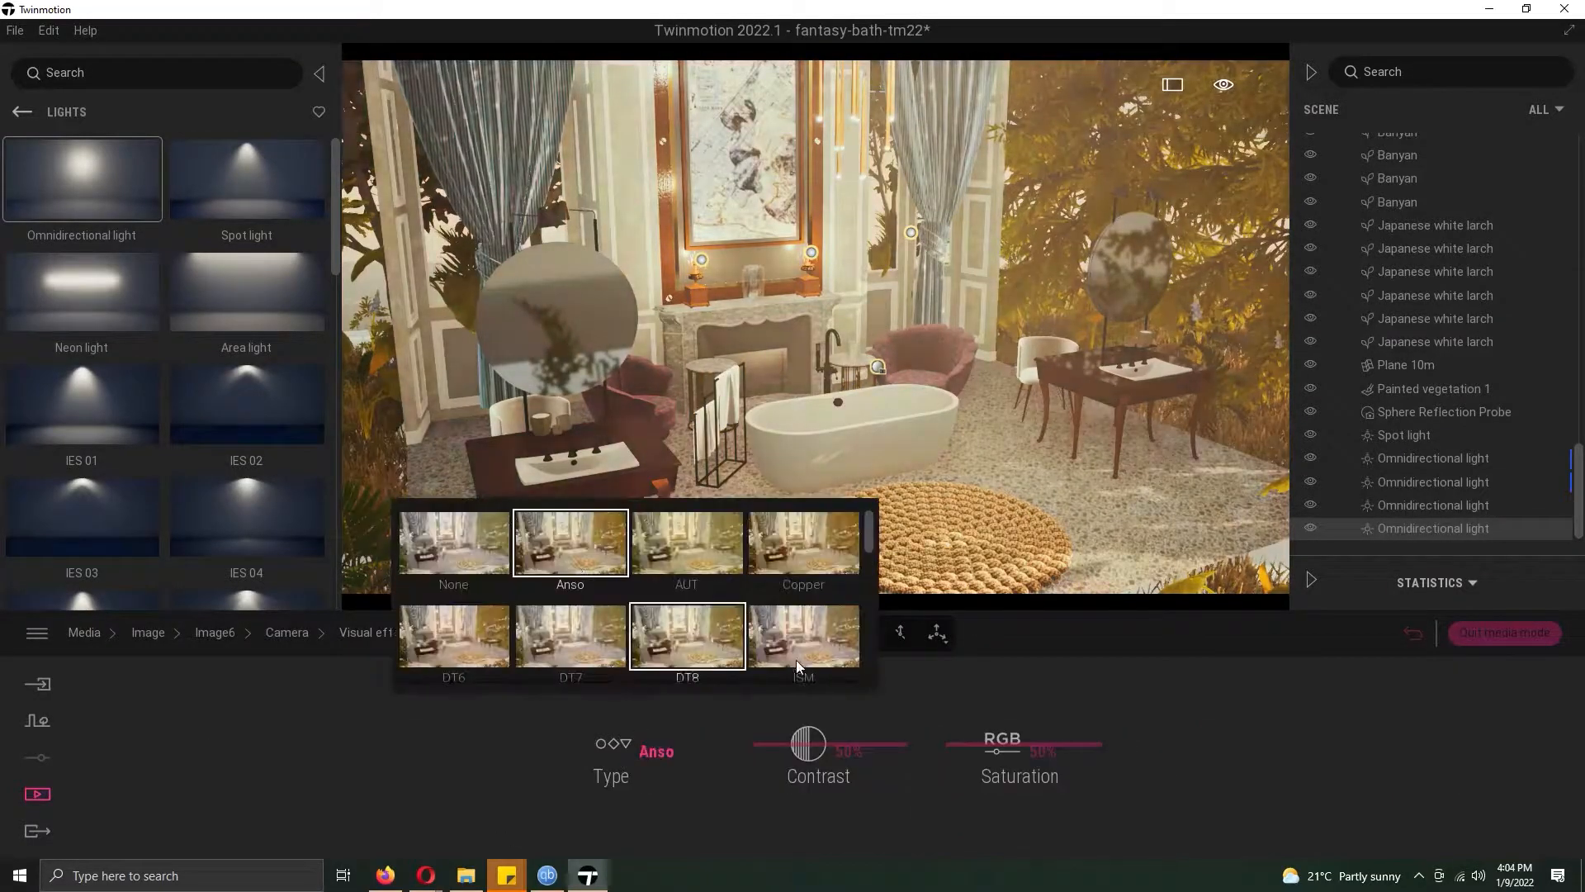
pyautogui.scroll(-3, 742, 647)
pyautogui.scroll(-3, 598, 619)
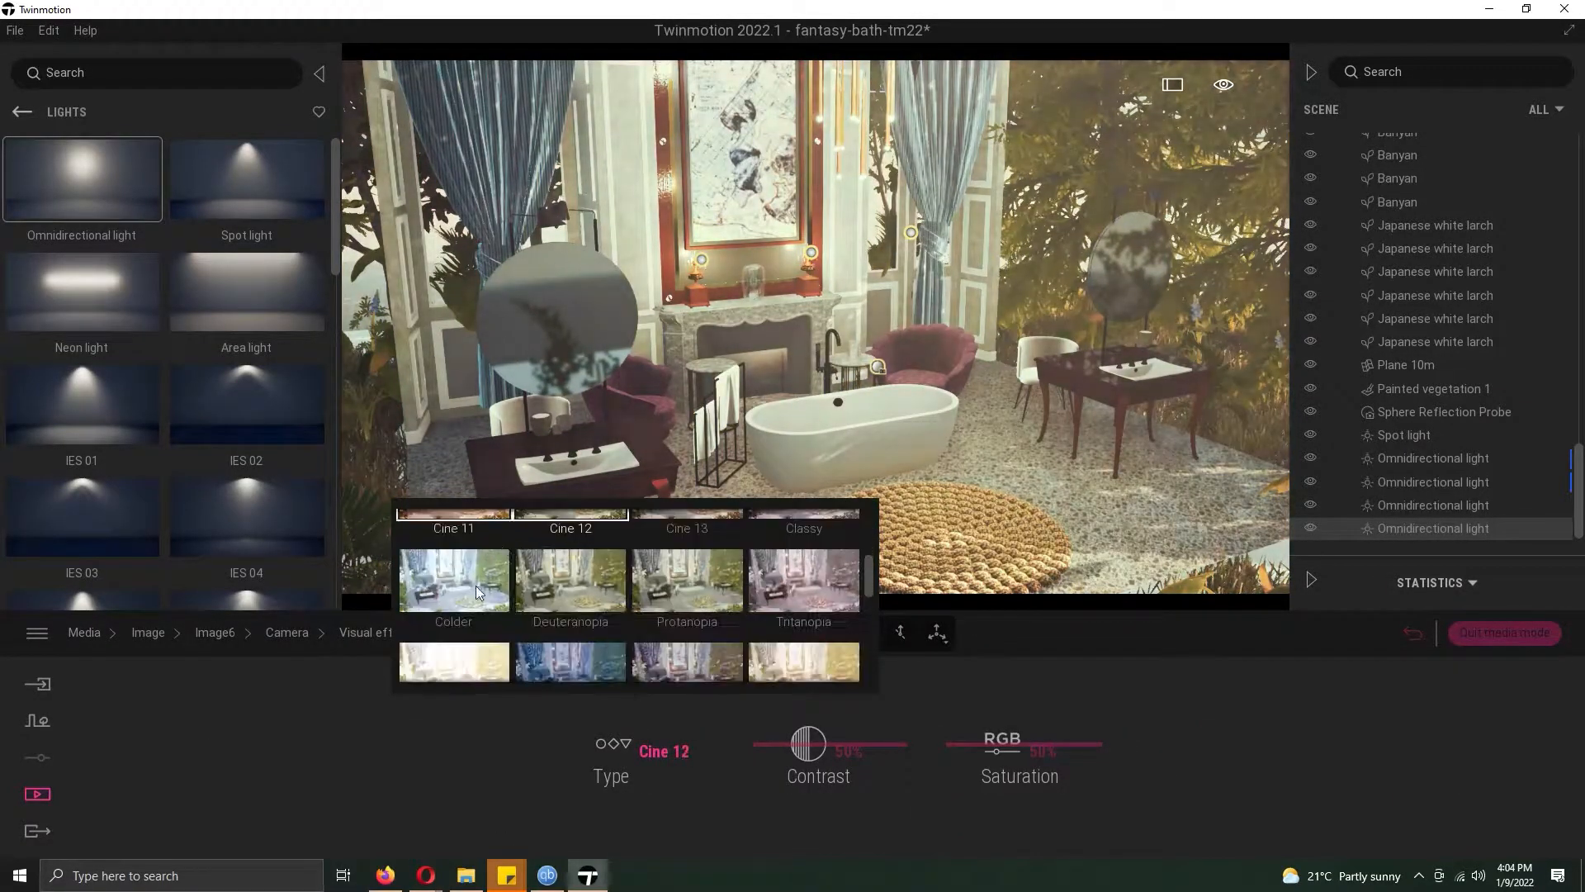
pyautogui.moveTo(869, 586); pyautogui.dragTo(871, 529)
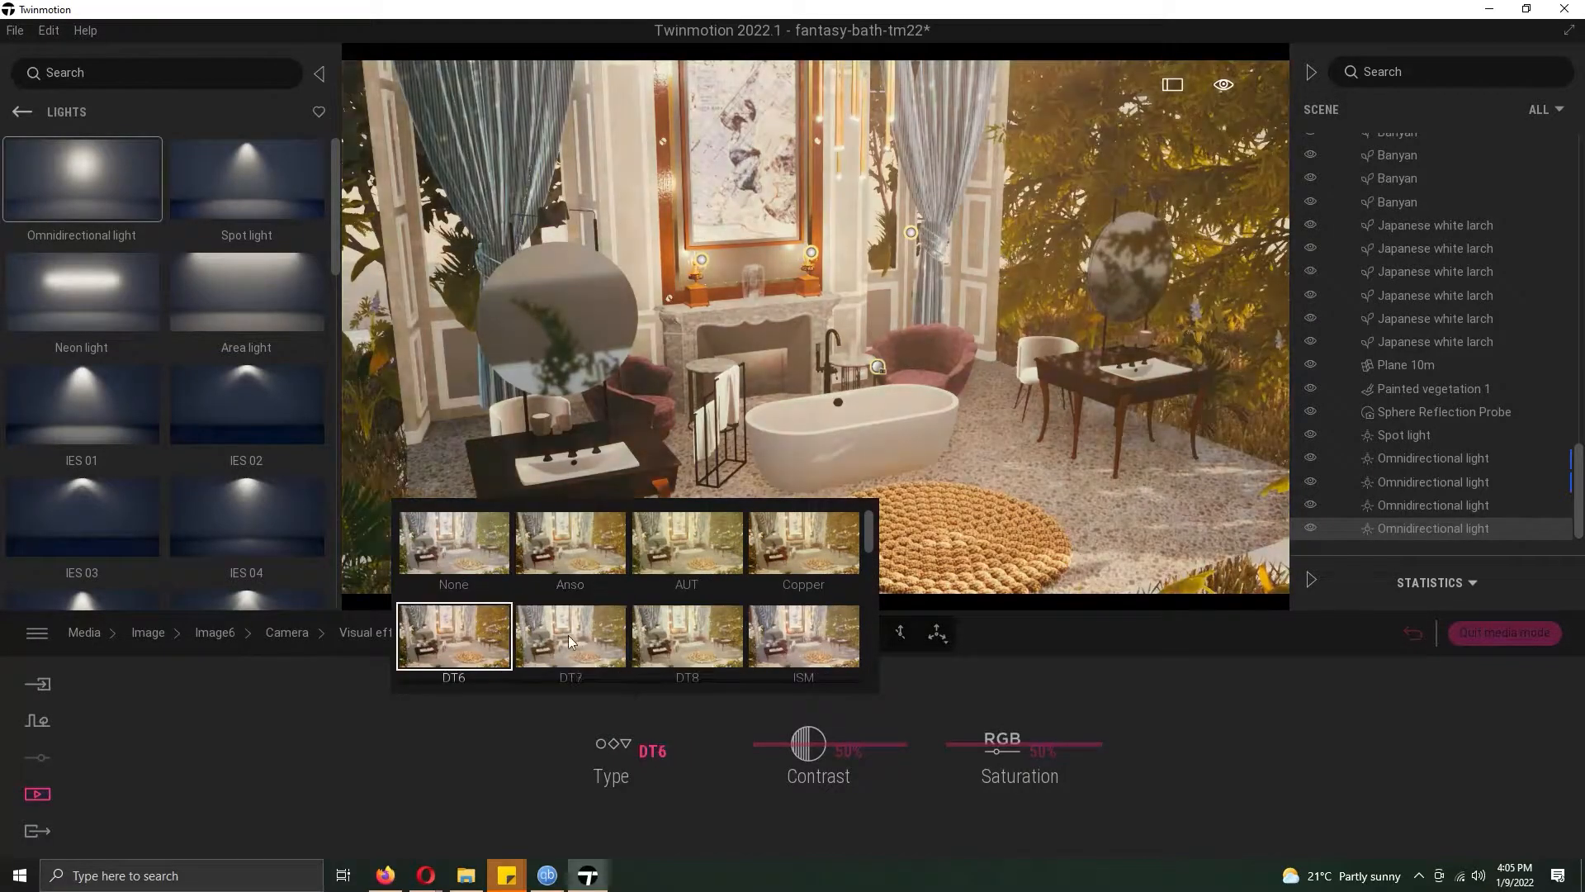
pyautogui.click(451, 655)
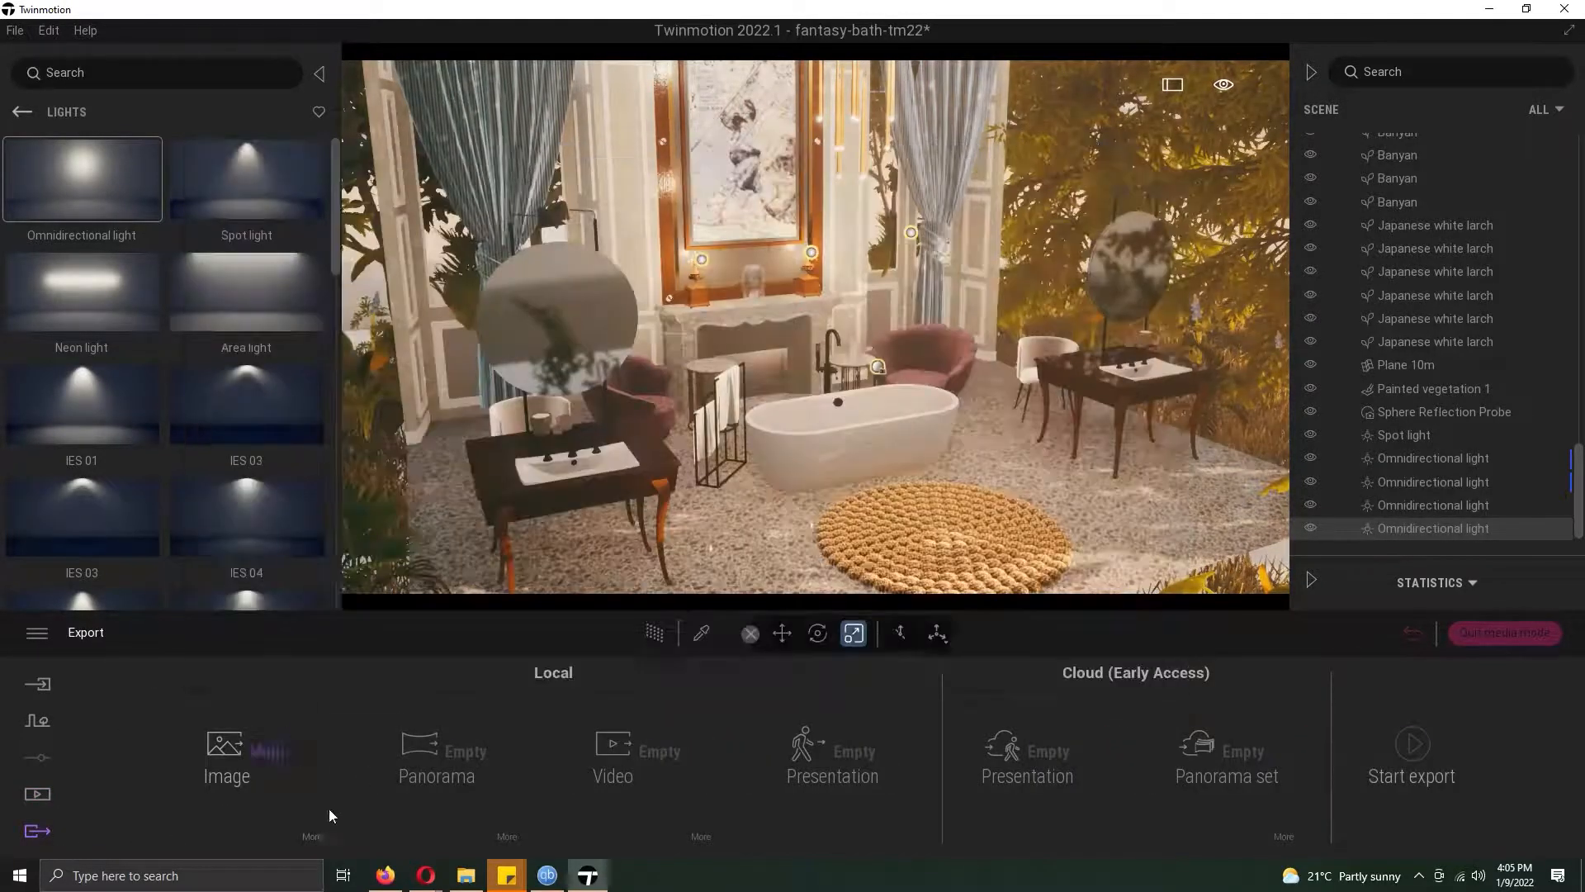